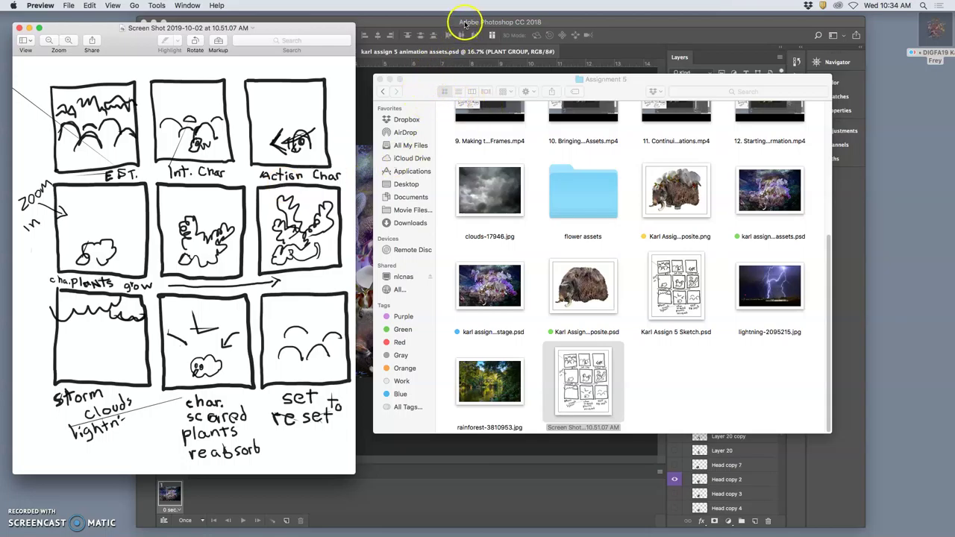
Switch to Photoshop, place the animation assets document ahead of the stage document, and make karl assign 5 animation stage.psd active
{"action": "left_click", "coordinate": [464, 24]}
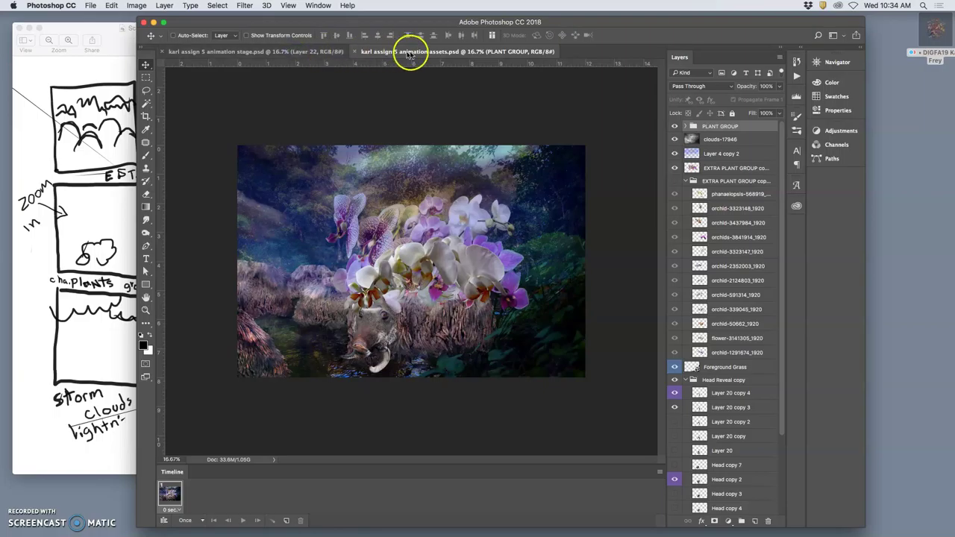
{"action": "left_click_drag", "start_coordinate": [408, 53], "coordinate": [210, 52]}
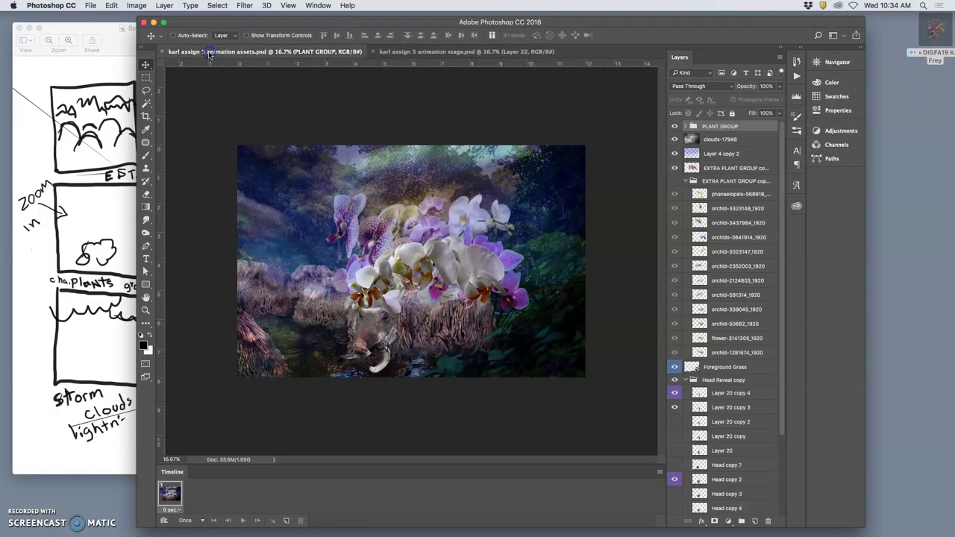
{"action": "left_click", "coordinate": [445, 54]}
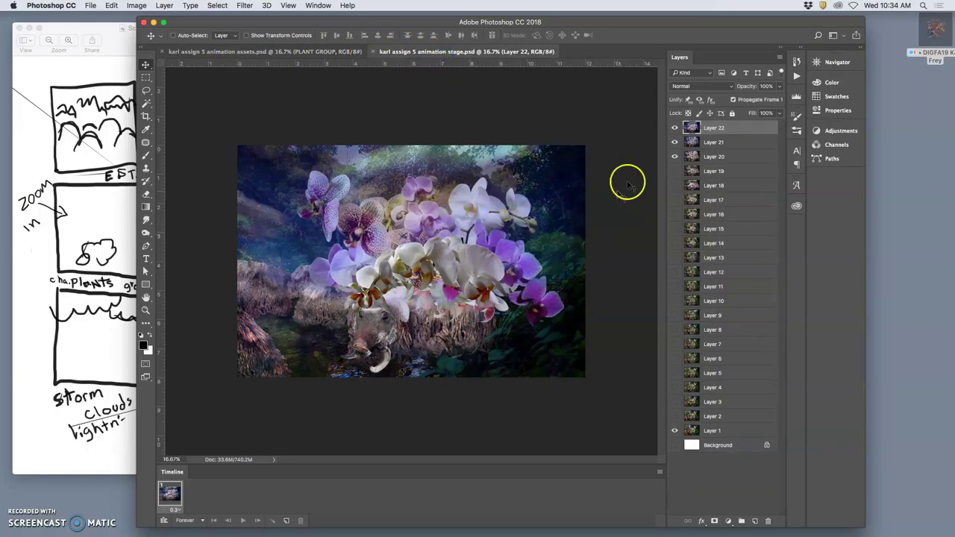
Compare the last animation frames by hiding Layers 22, 21 and 20 and showing them again one at a time
{"action": "left_click", "coordinate": [674, 128]}
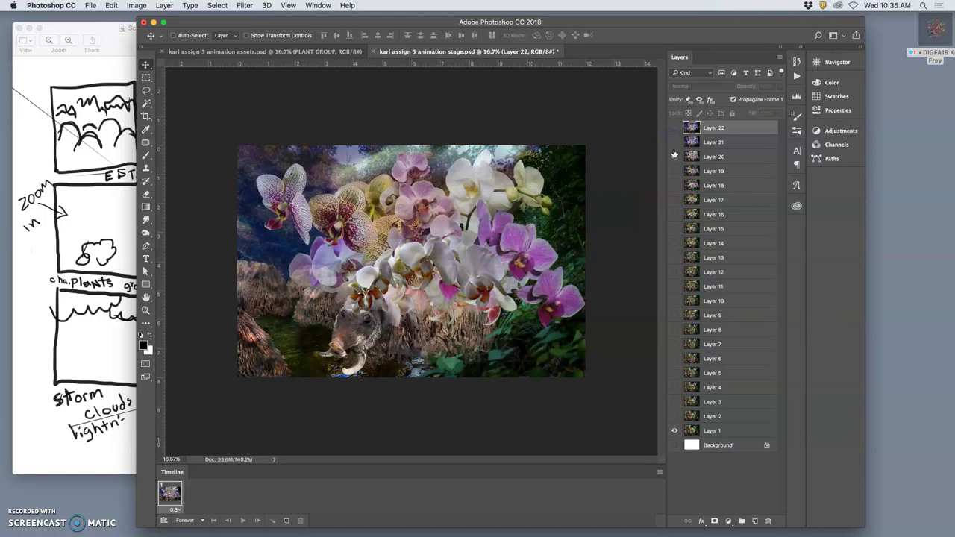
{"action": "left_click", "coordinate": [674, 154]}
{"action": "left_click", "coordinate": [674, 155]}
{"action": "left_click", "coordinate": [675, 142]}
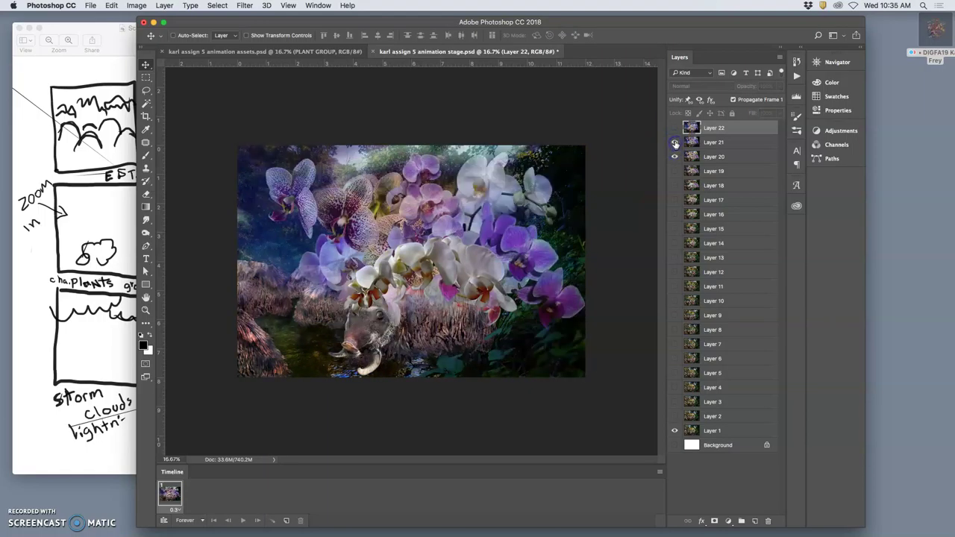
{"action": "left_click", "coordinate": [674, 128]}
{"action": "left_click", "coordinate": [561, 132]}
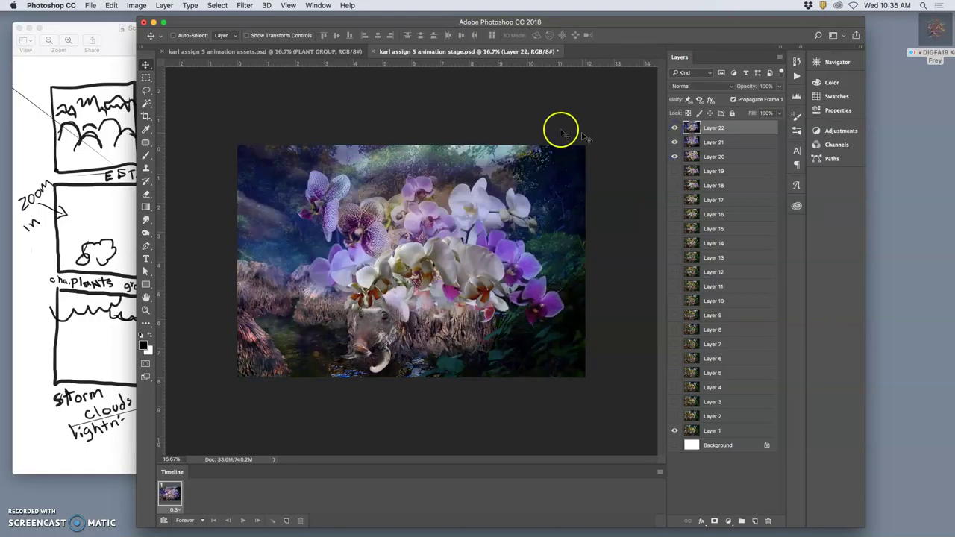
In the animation assets document, duplicate the clouds-17946 layer to intensify the storm clouds
{"action": "key", "text": "ctrl+Tab"}
{"action": "left_click", "coordinate": [472, 53]}
{"action": "left_click", "coordinate": [321, 54]}
{"action": "left_click", "coordinate": [714, 139]}
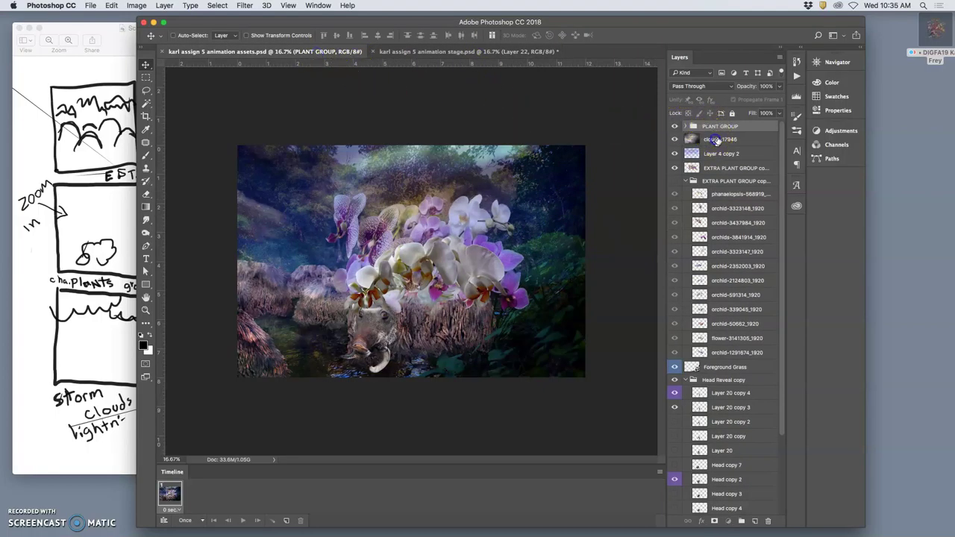
{"action": "left_click", "coordinate": [779, 85]}
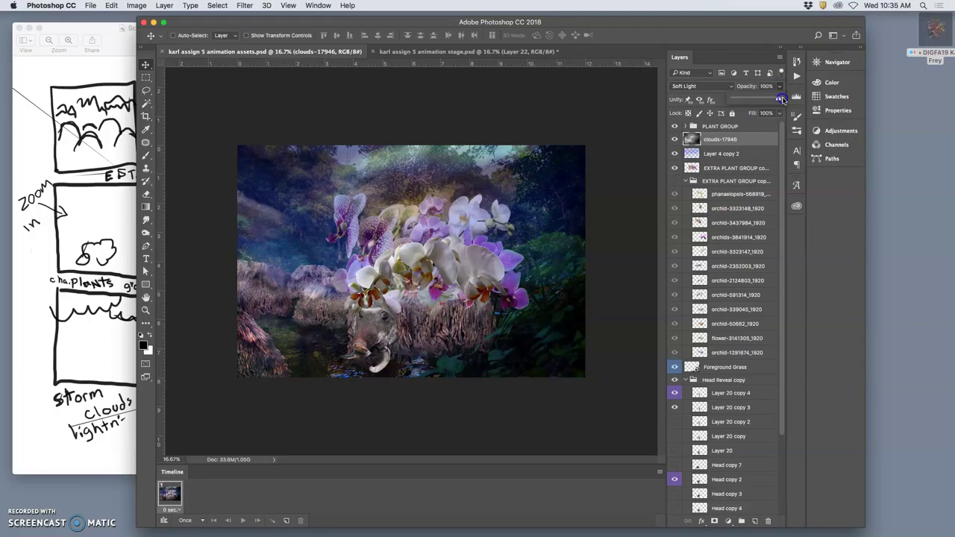
{"action": "left_click", "coordinate": [744, 140]}
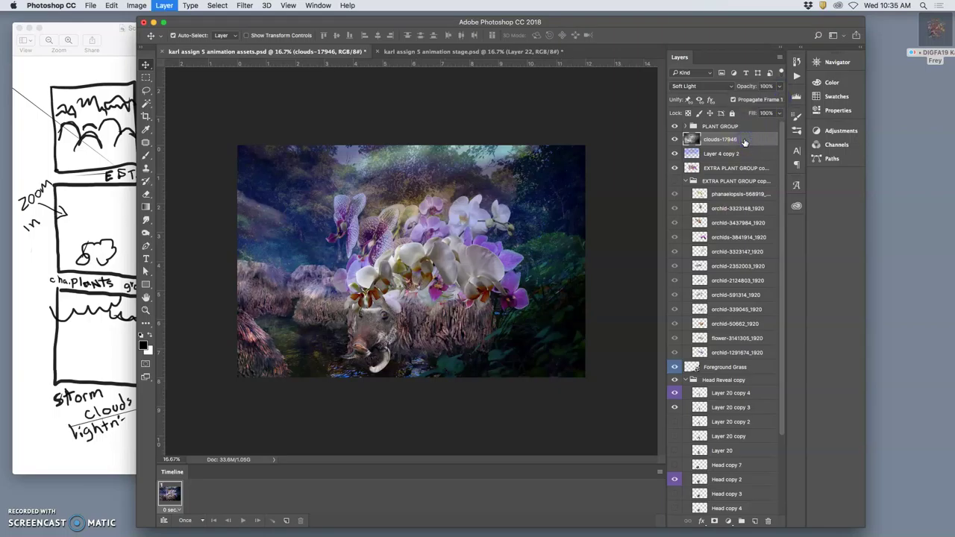
{"action": "key", "text": "super+j"}
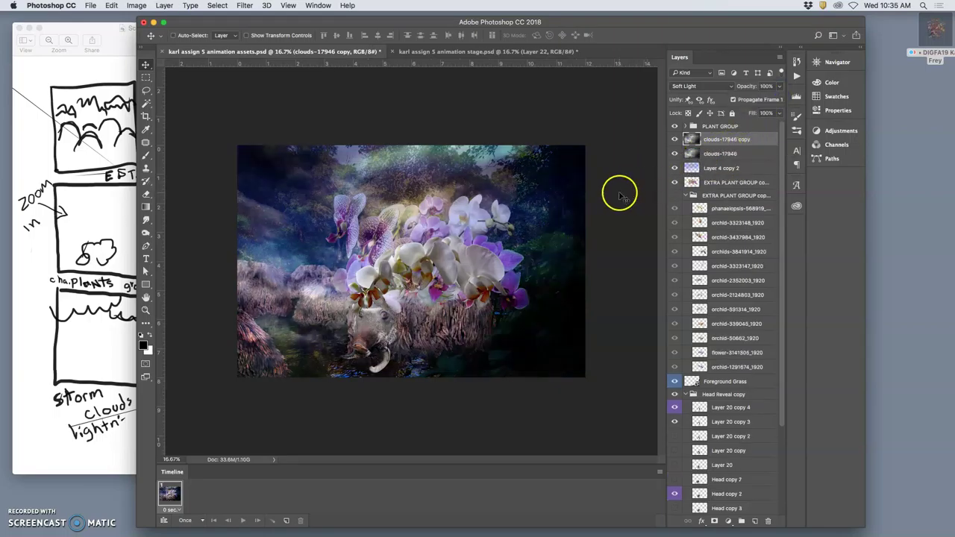
Try flipping the duplicated clouds layer horizontally and vertically with Free Transform
{"action": "key", "text": "super"}
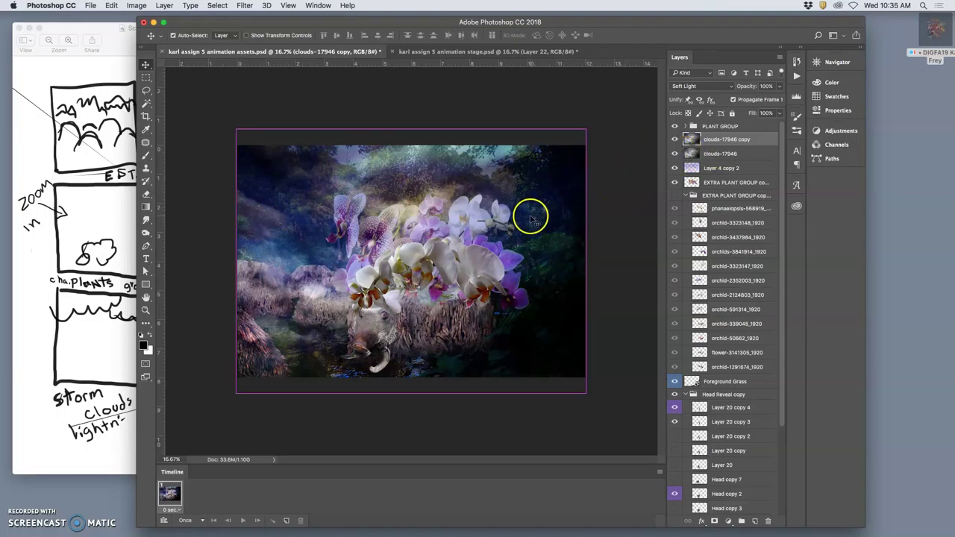
{"action": "key", "text": "super+t"}
{"action": "right_click", "coordinate": [523, 215]}
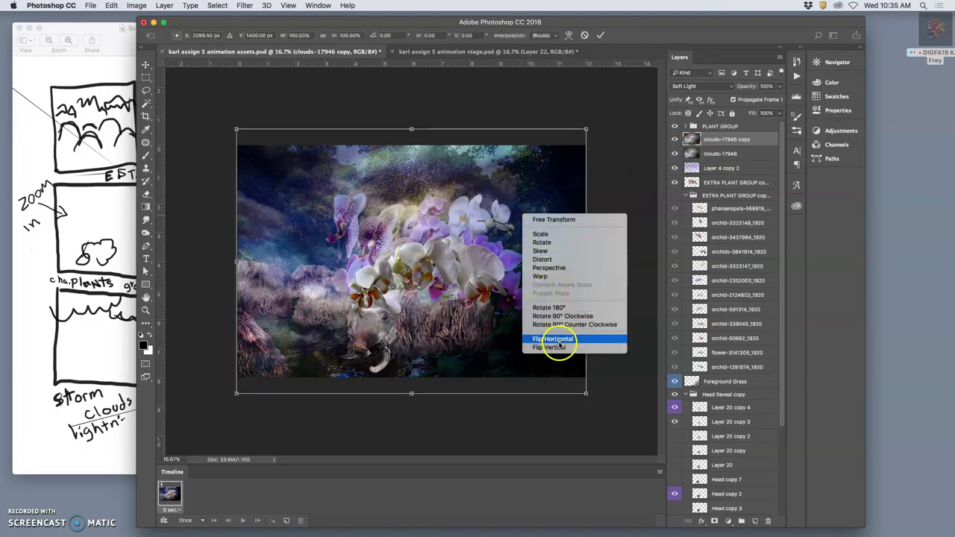
{"action": "left_click", "coordinate": [552, 340]}
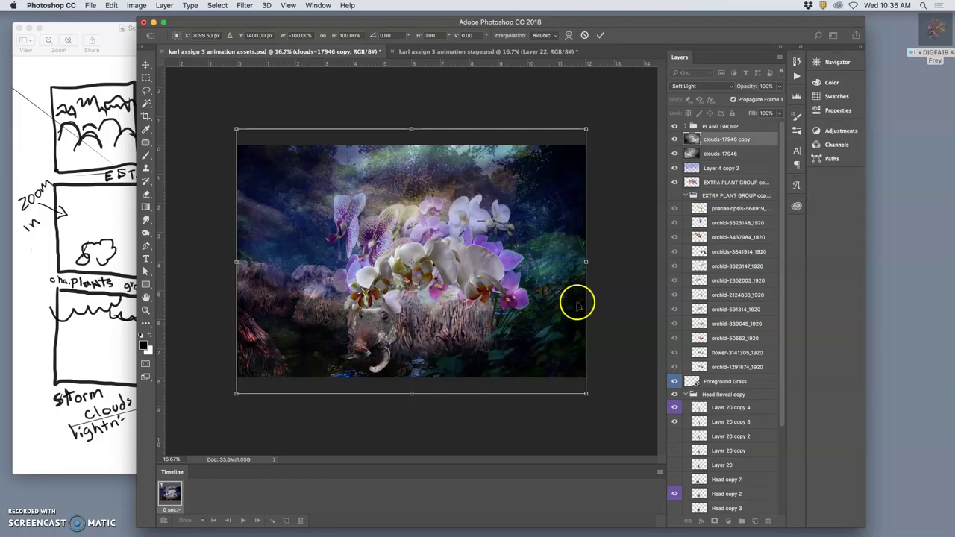
{"action": "right_click", "coordinate": [544, 285]}
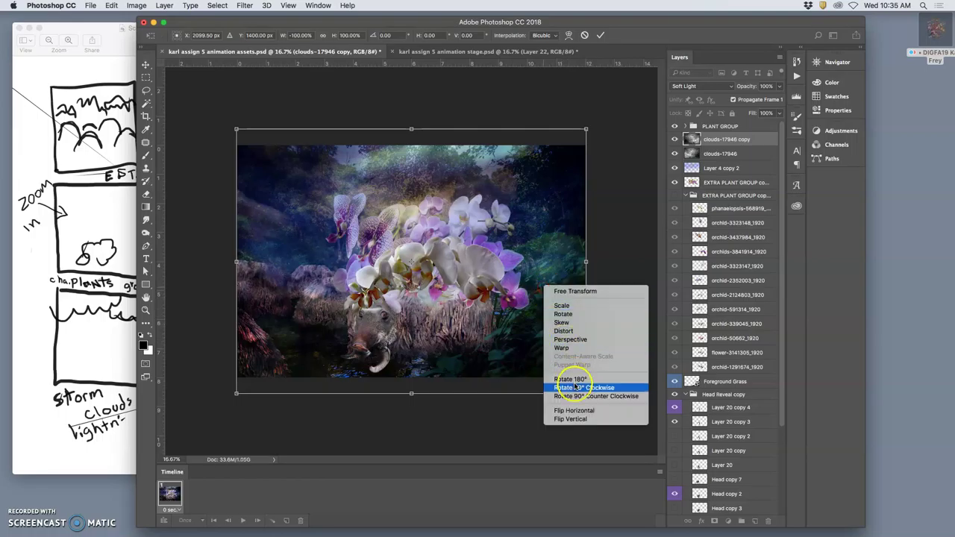
{"action": "left_click", "coordinate": [572, 419]}
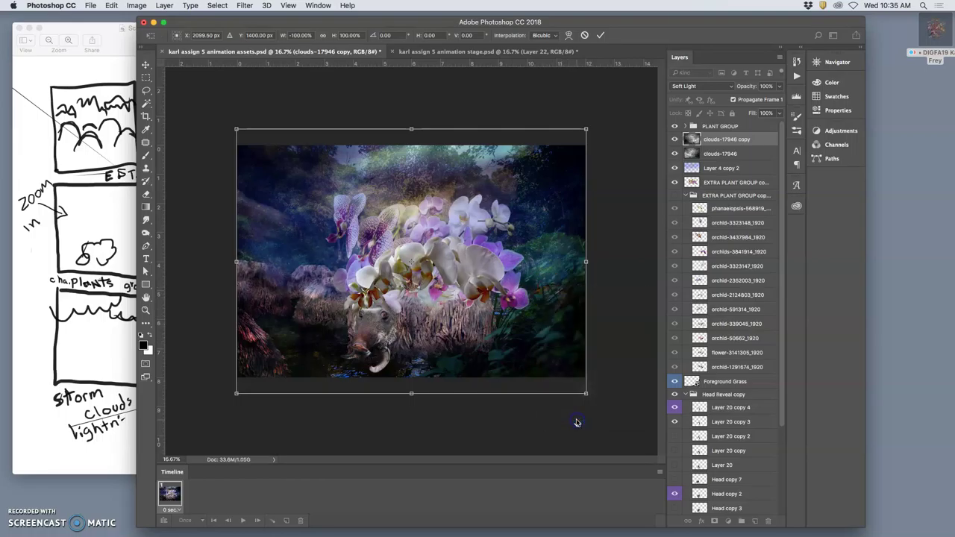
{"action": "right_click", "coordinate": [536, 258]}
{"action": "left_click", "coordinate": [560, 385]}
{"action": "left_click", "coordinate": [492, 52]}
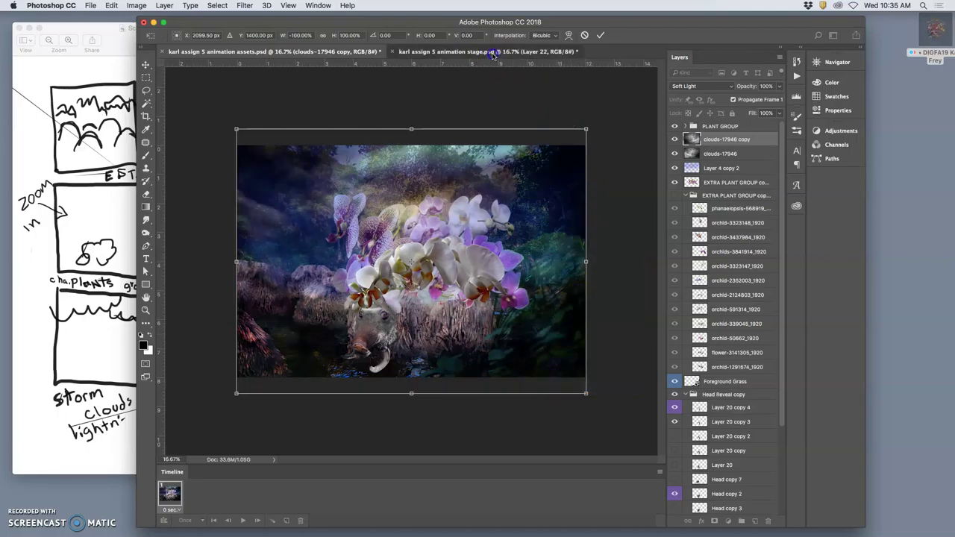
{"action": "left_click", "coordinate": [352, 52]}
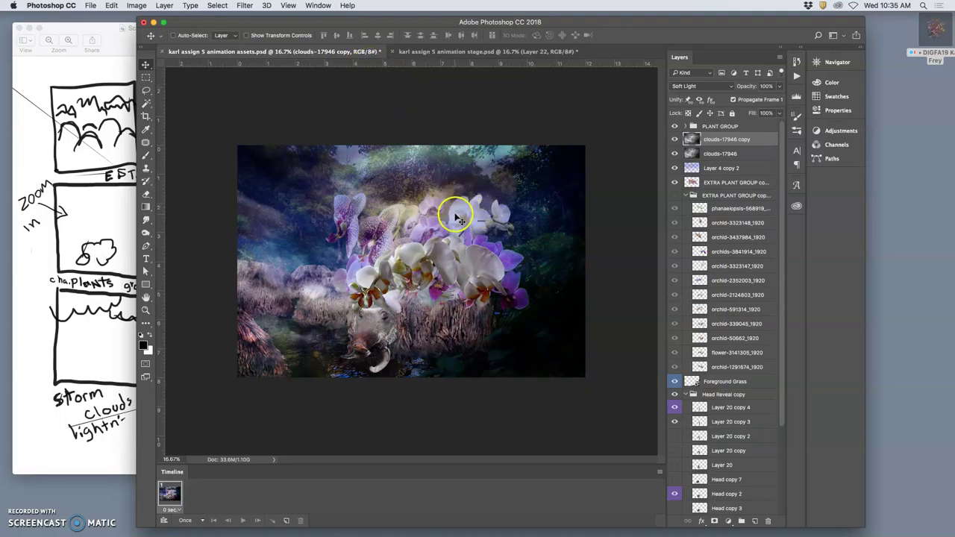
Place lightning-2095215.jpg from the Assignment 5 folder into the animation assets document
{"action": "mouse_move", "coordinate": [532, 526]}
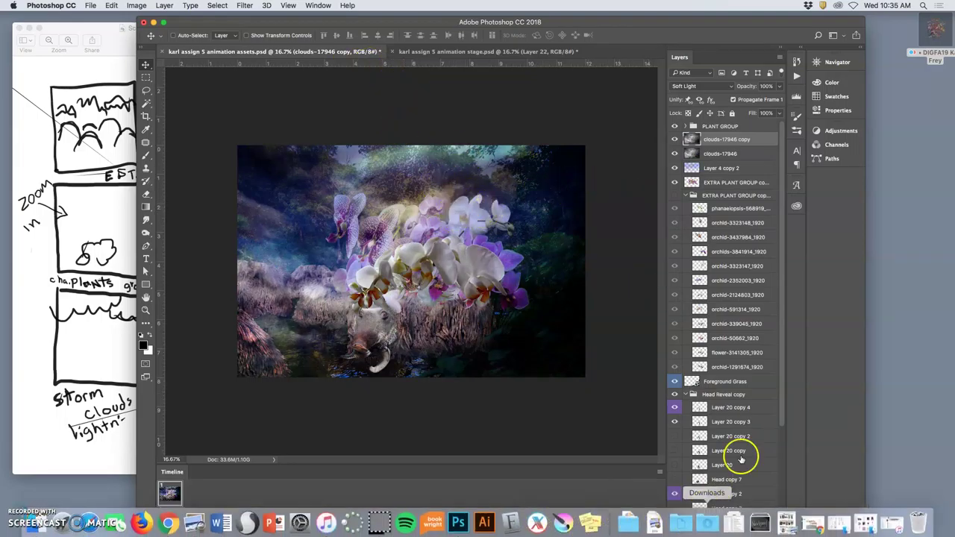
{"action": "left_click_drag", "start_coordinate": [762, 26], "coordinate": [676, 28]}
{"action": "left_click", "coordinate": [830, 177]}
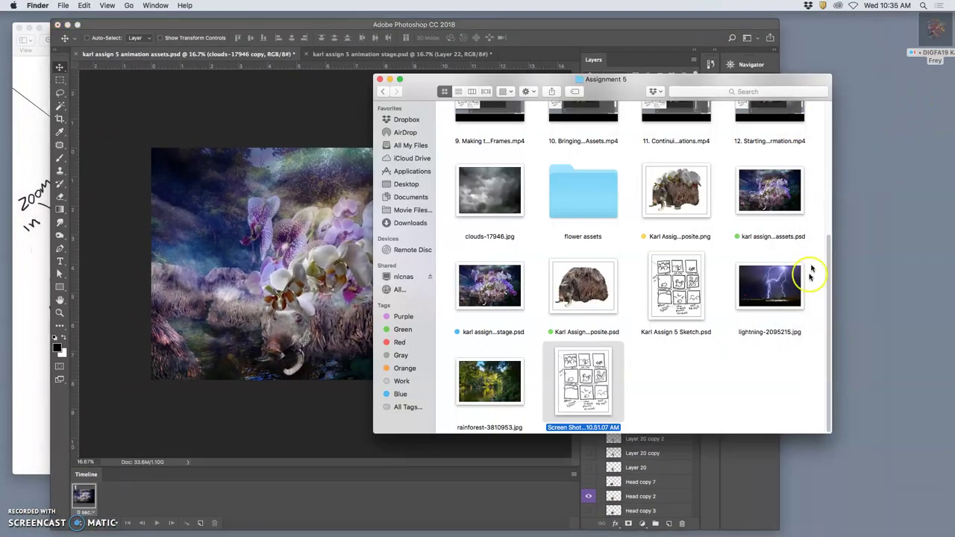
{"action": "left_click_drag", "start_coordinate": [772, 282], "coordinate": [296, 285]}
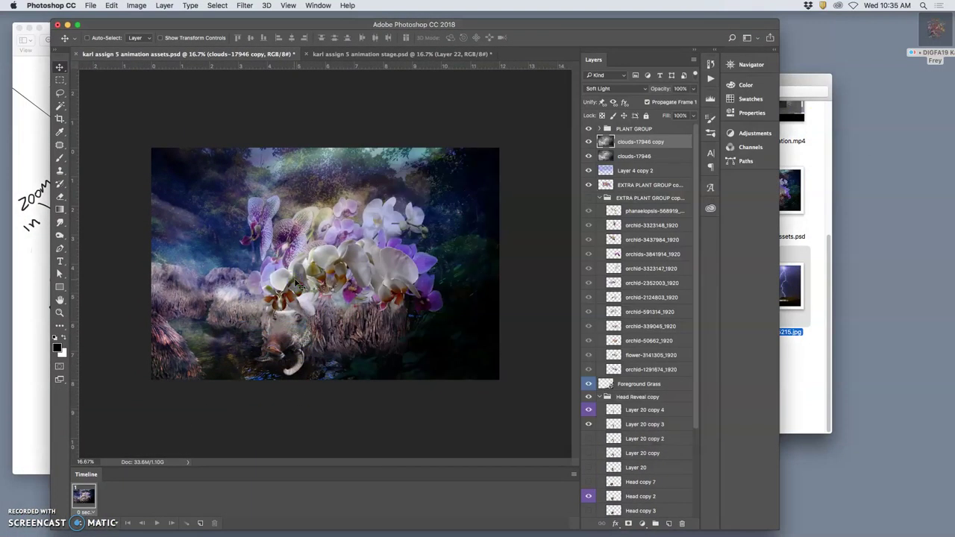
{"action": "left_click_drag", "start_coordinate": [410, 23], "coordinate": [484, 14]}
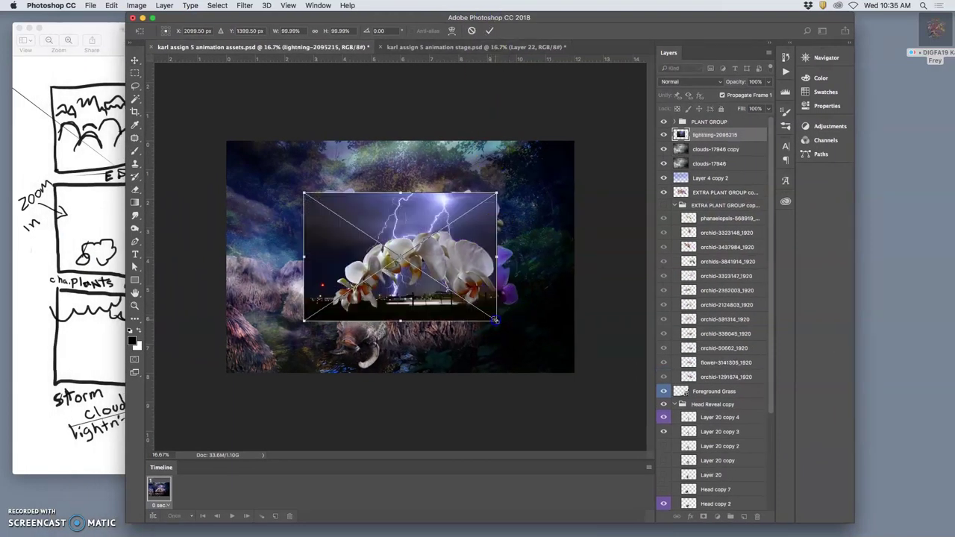
Scale the placed lightning image to about 247% wide and 244% high, positioned so it covers the whole canvas
{"action": "left_click_drag", "start_coordinate": [494, 319], "coordinate": [613, 419]}
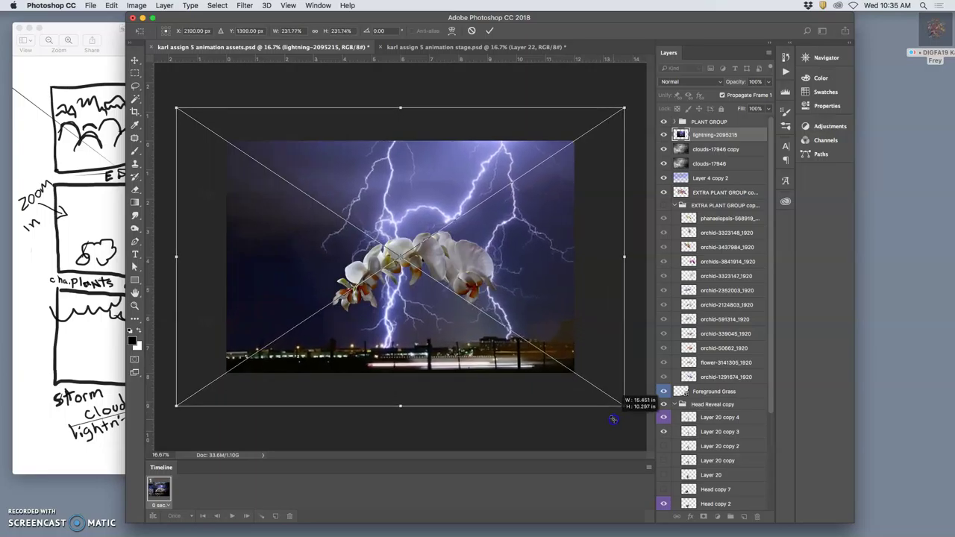
{"action": "left_click_drag", "start_coordinate": [482, 362], "coordinate": [452, 404]}
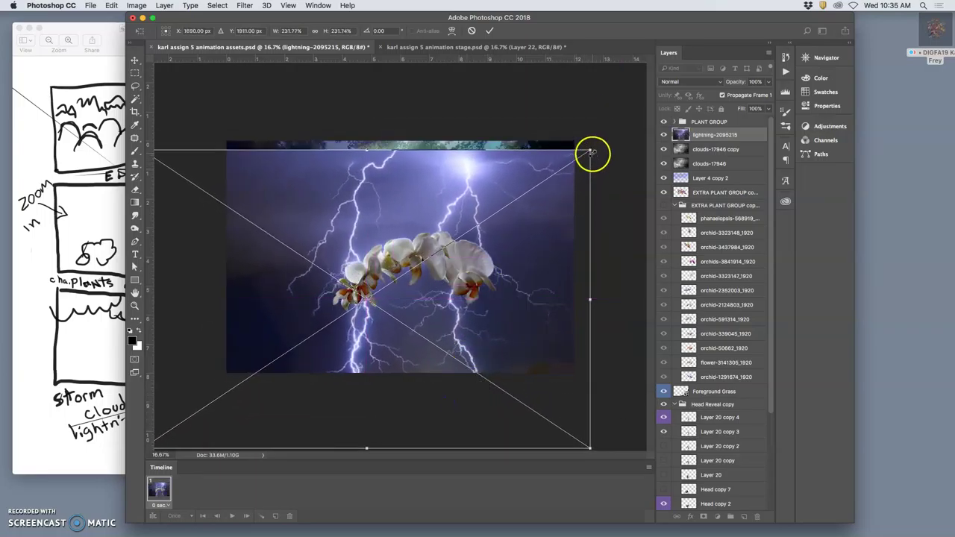
{"action": "left_click_drag", "start_coordinate": [590, 152], "coordinate": [619, 135]}
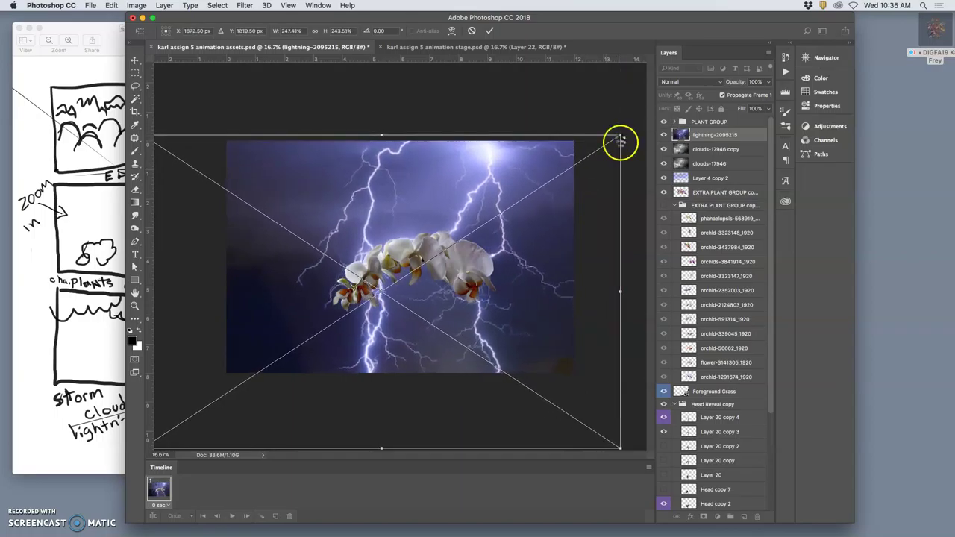
{"action": "key", "text": "Return"}
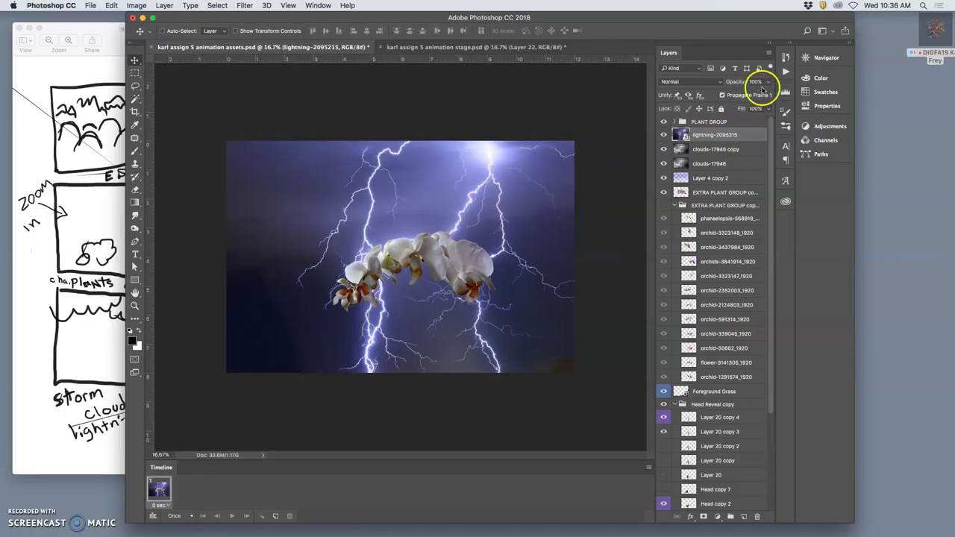
Lower the lightning layer's opacity to 27%
{"action": "left_click", "coordinate": [769, 82]}
{"action": "mouse_move", "coordinate": [765, 95]}
{"action": "left_mouse_down"}
{"action": "mouse_move", "coordinate": [729, 95]}
{"action": "mouse_move", "coordinate": [748, 95]}
{"action": "left_mouse_up"}
{"action": "left_click_drag", "start_coordinate": [819, 97], "coordinate": [733, 95]}
Move the lightning-2095215 layer above PLANT GROUP so it sits outside the group as the topmost layer
{"action": "left_click_drag", "start_coordinate": [721, 135], "coordinate": [720, 118]}
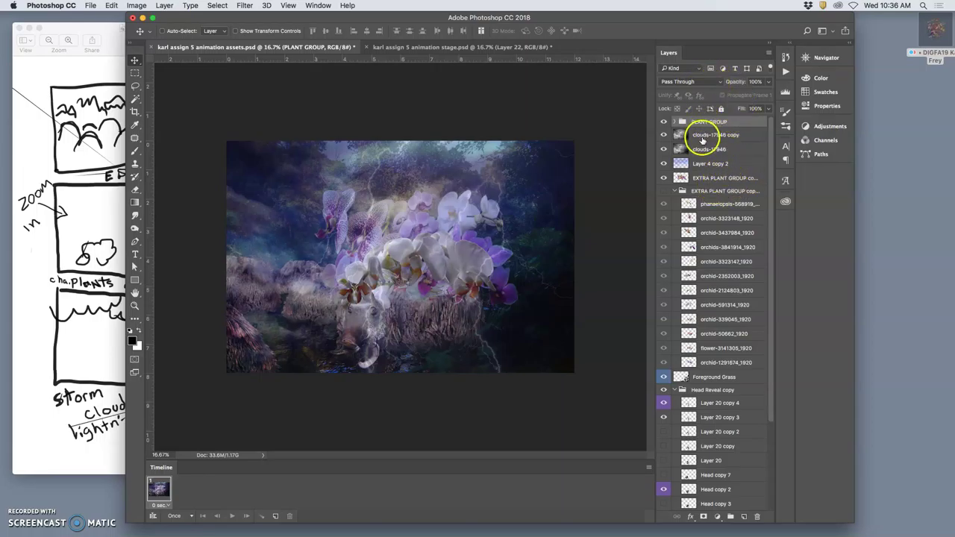
{"action": "left_click", "coordinate": [701, 138]}
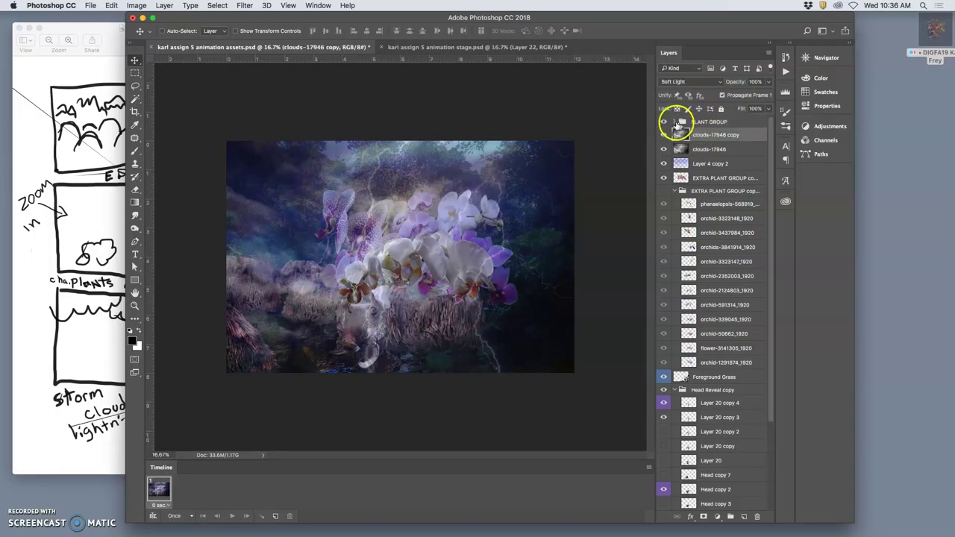
{"action": "left_click", "coordinate": [675, 122]}
{"action": "left_click_drag", "start_coordinate": [700, 139], "coordinate": [700, 118]}
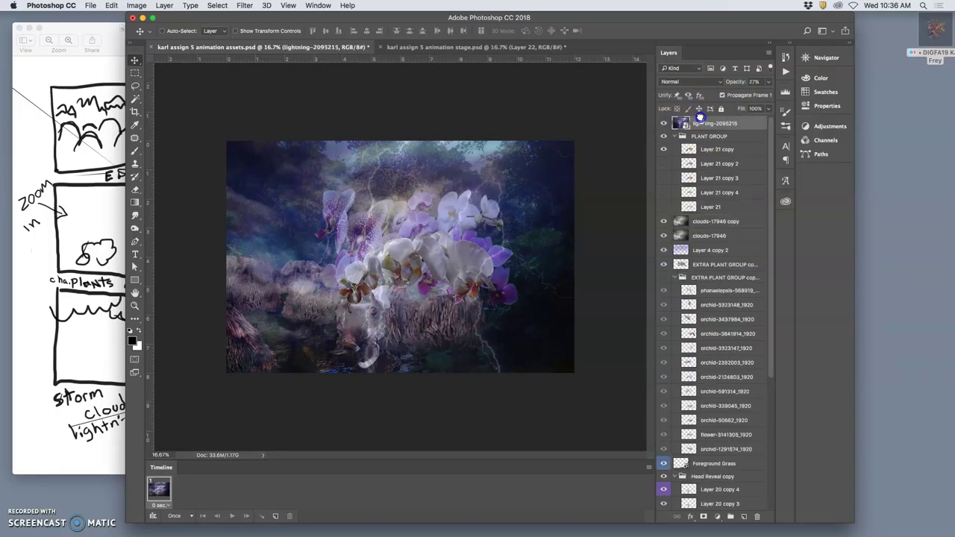
Set the lightning layer's blend mode to Screen and its opacity to 38%
{"action": "left_click", "coordinate": [686, 82]}
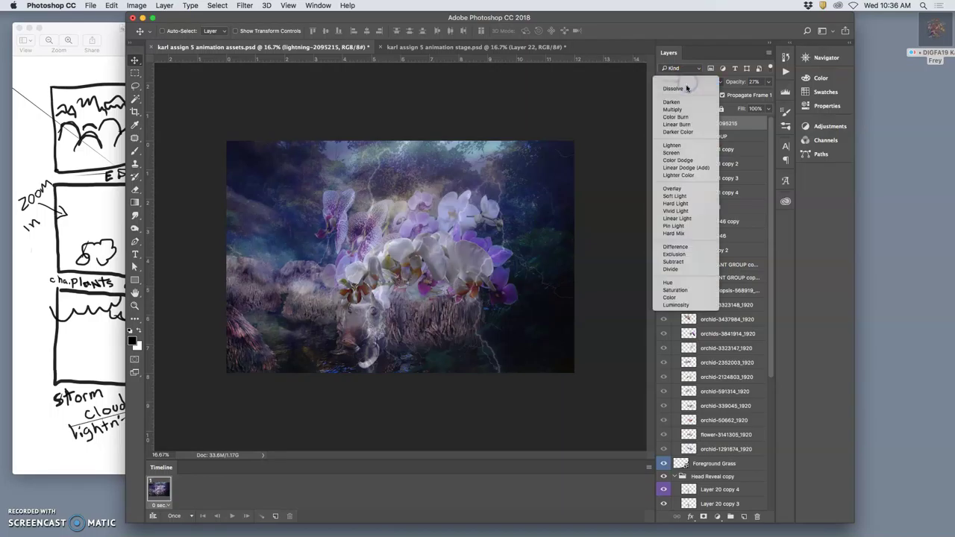
{"action": "left_click", "coordinate": [676, 152]}
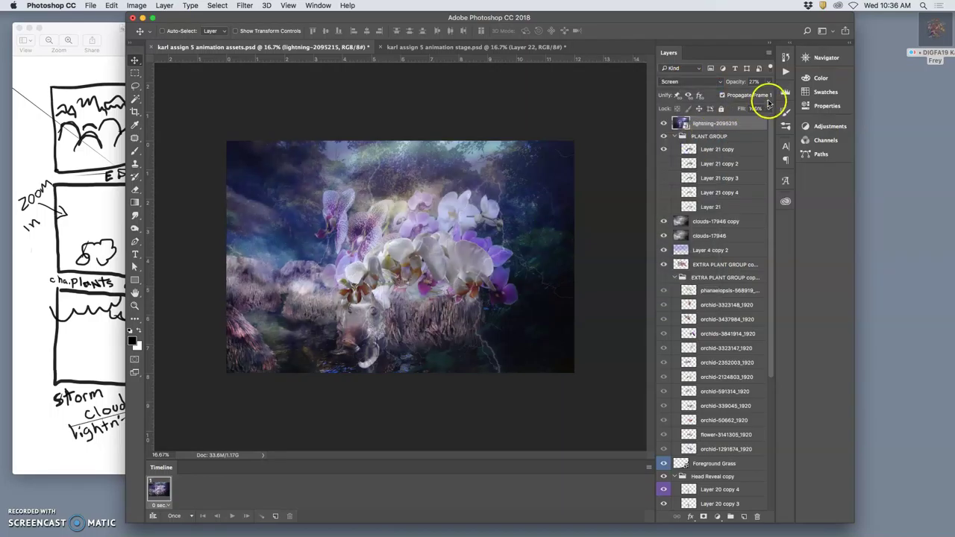
{"action": "left_click", "coordinate": [768, 82]}
{"action": "left_click_drag", "start_coordinate": [731, 94], "coordinate": [760, 96]}
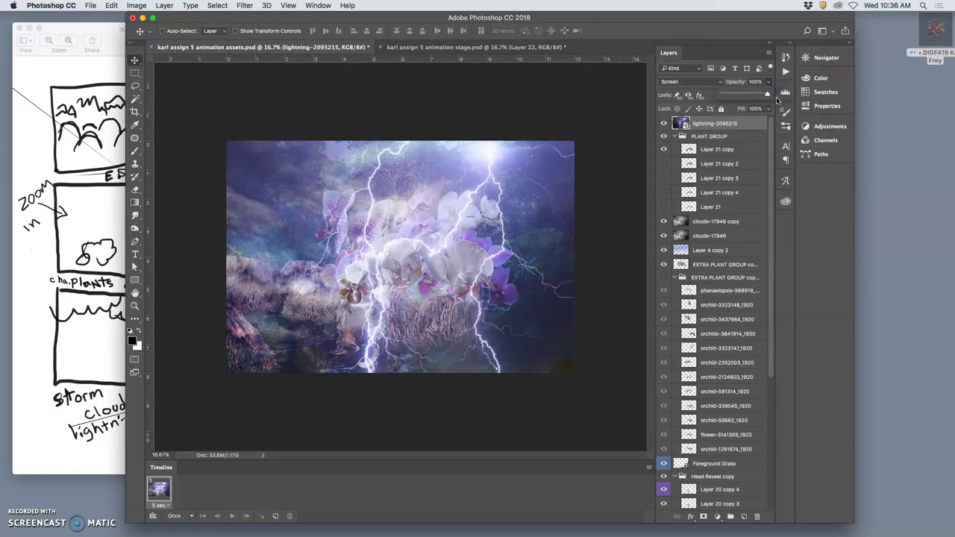
{"action": "left_click_drag", "start_coordinate": [754, 96], "coordinate": [736, 96]}
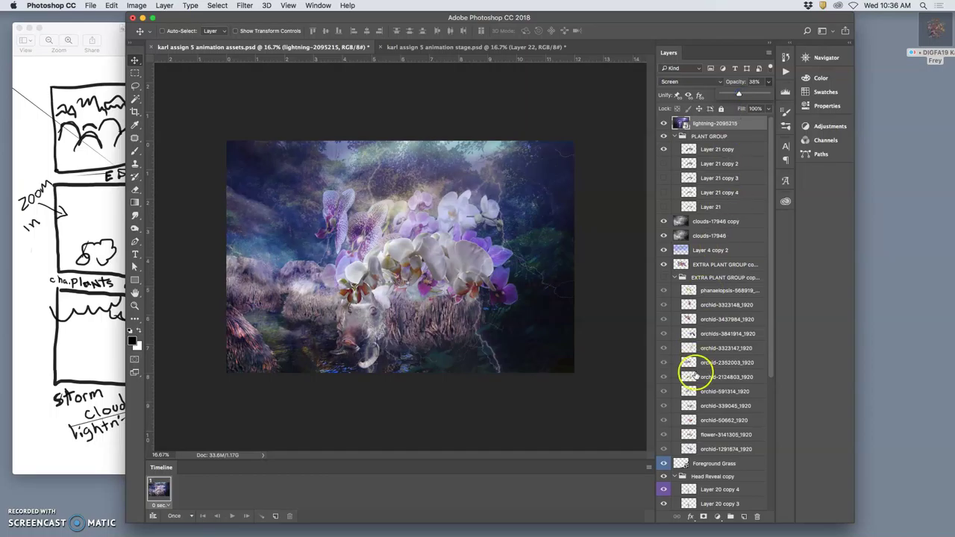
Review the lower layers of the assets document and compare its composite with the latest frame in the stage document
{"action": "scroll", "coordinate": [699, 345], "scroll_direction": "down", "scroll_amount": 3}
{"action": "scroll", "coordinate": [700, 345], "scroll_direction": "down", "scroll_amount": 3}
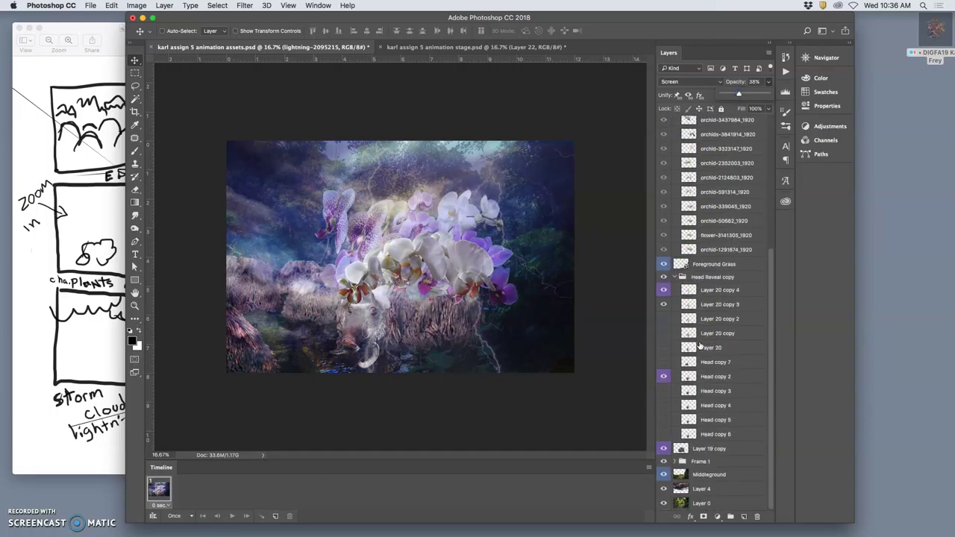
{"action": "left_click", "coordinate": [492, 48]}
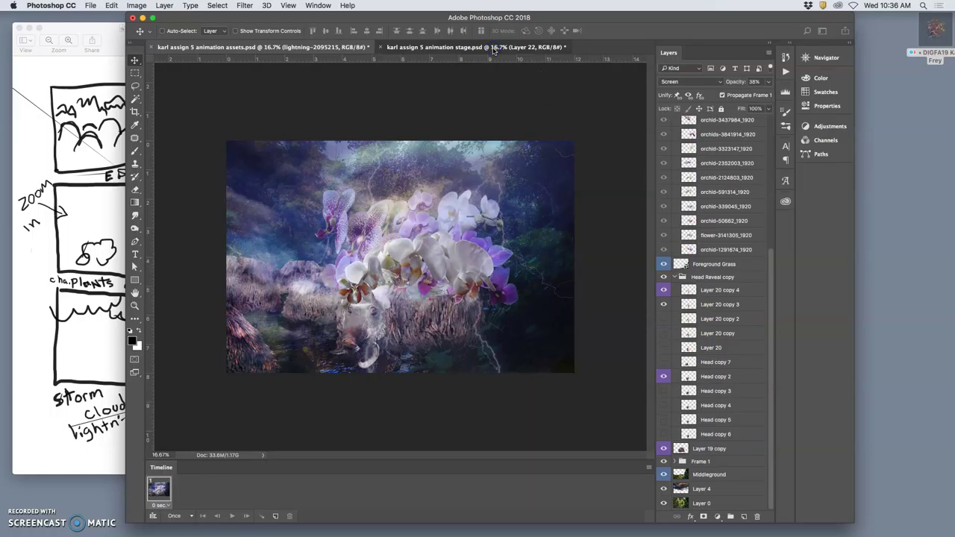
{"action": "left_click", "coordinate": [215, 47]}
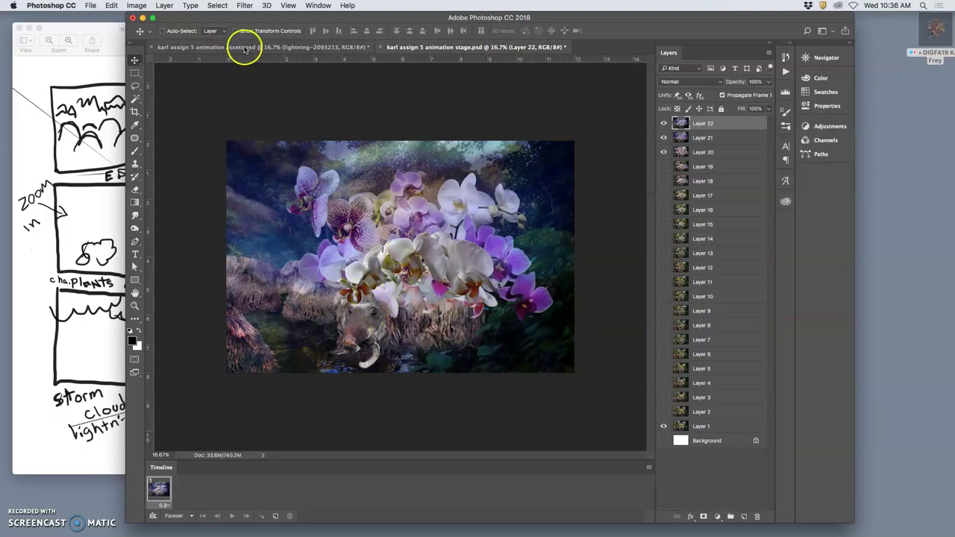
Compare the alternative head layers in the Head Reveal copy group by toggling their visibility, ending with only Head copy 2 shown among them
{"action": "scroll", "coordinate": [709, 395], "scroll_direction": "down", "scroll_amount": 2}
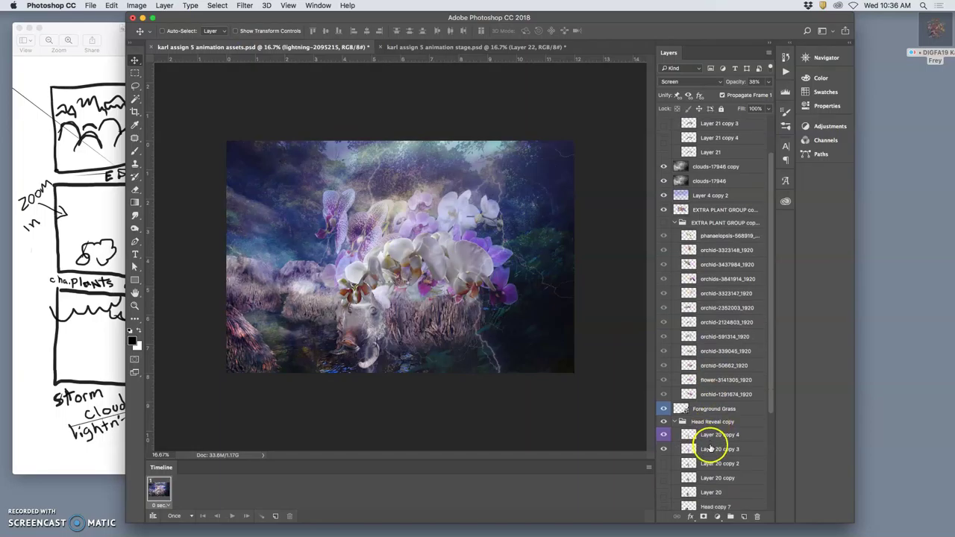
{"action": "scroll", "coordinate": [708, 425], "scroll_direction": "down", "scroll_amount": 6}
{"action": "left_click", "coordinate": [702, 378]}
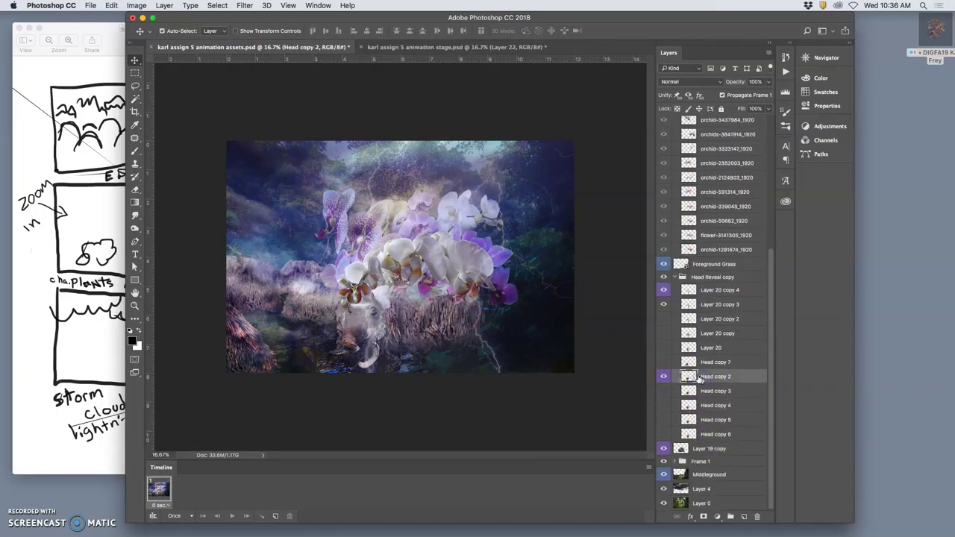
{"action": "left_click", "coordinate": [664, 363]}
{"action": "left_click", "coordinate": [664, 363]}
{"action": "left_click", "coordinate": [663, 389]}
{"action": "left_click", "coordinate": [663, 379]}
{"action": "left_click", "coordinate": [681, 386]}
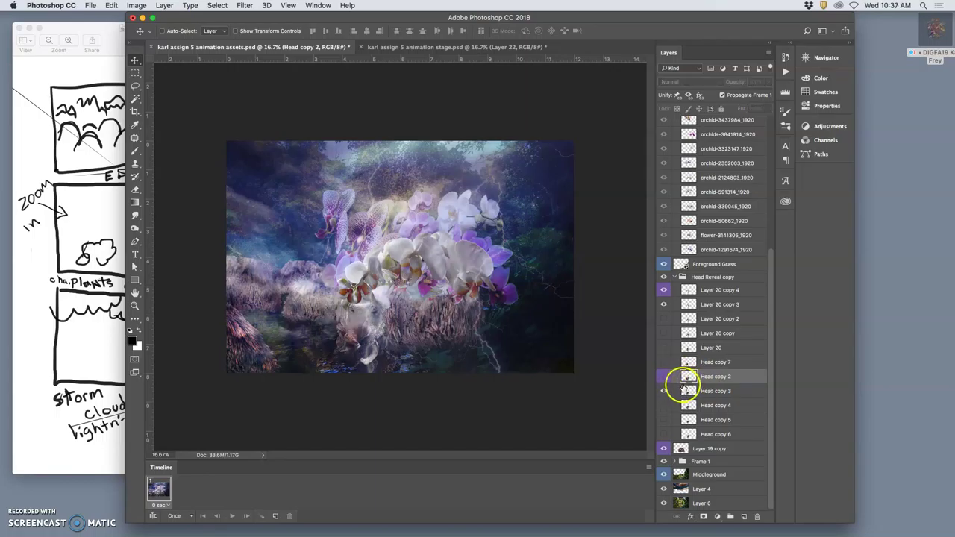
{"action": "left_click", "coordinate": [664, 377]}
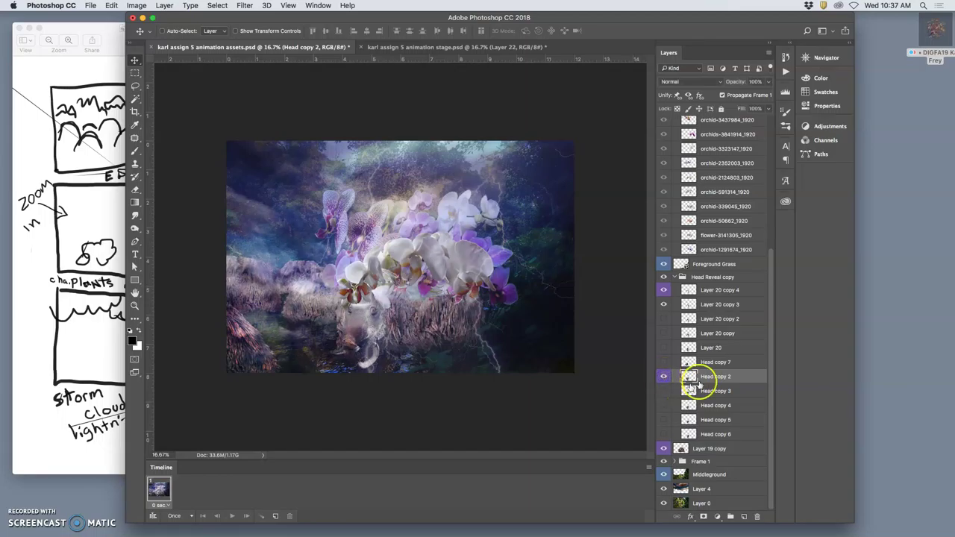
Rotate the Head copy 2 layer slightly clockwise and compare the composite with the latest frame in the stage document
{"action": "key", "text": "super+t"}
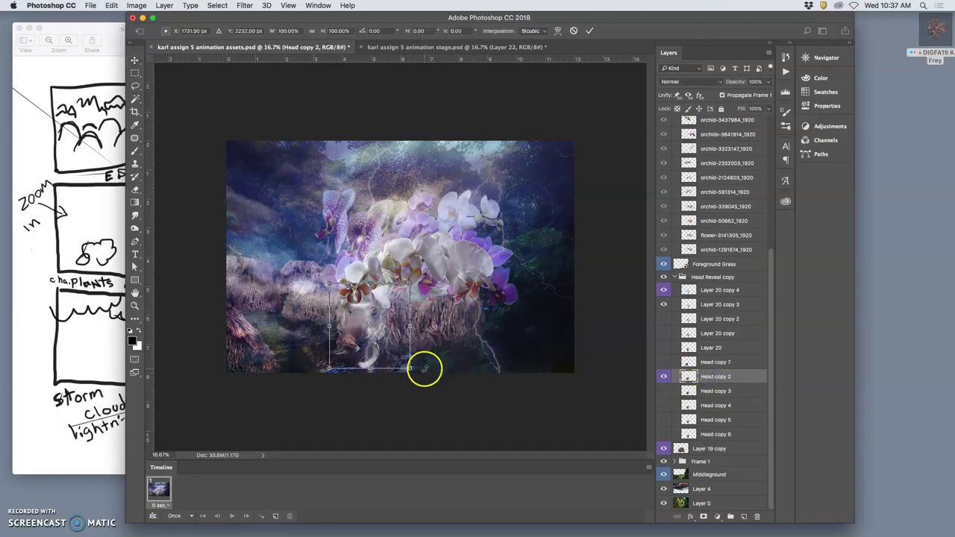
{"action": "left_click_drag", "start_coordinate": [424, 368], "coordinate": [418, 371]}
{"action": "key", "text": "Return"}
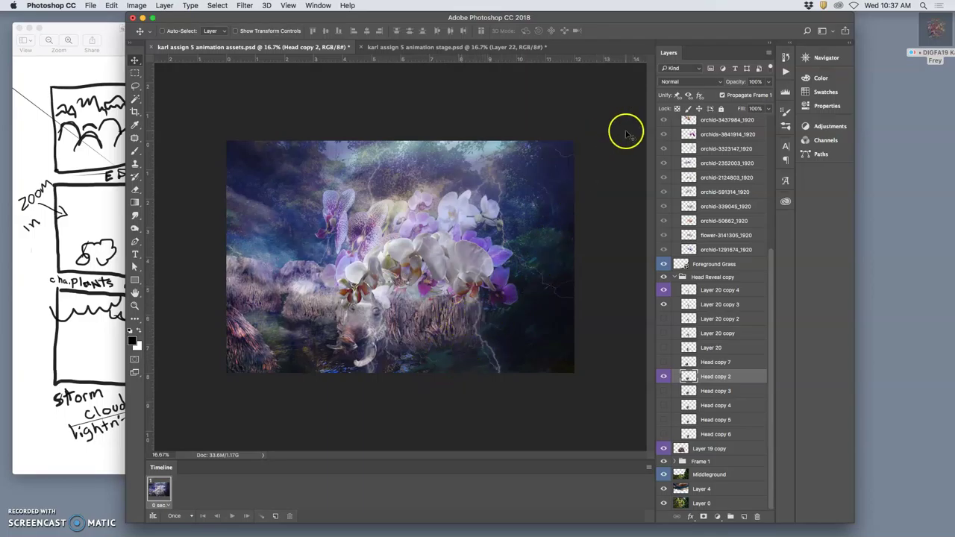
{"action": "left_click", "coordinate": [492, 47]}
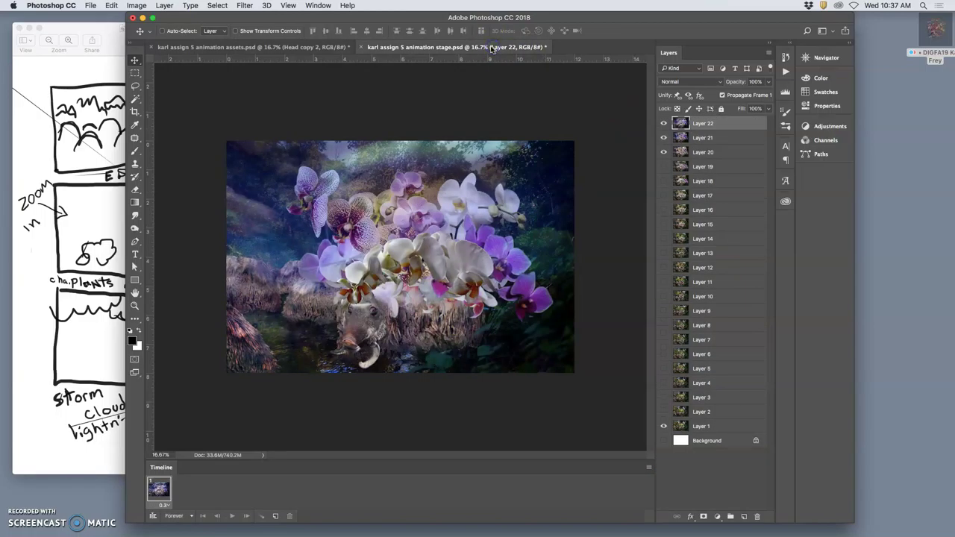
{"action": "left_click", "coordinate": [317, 48]}
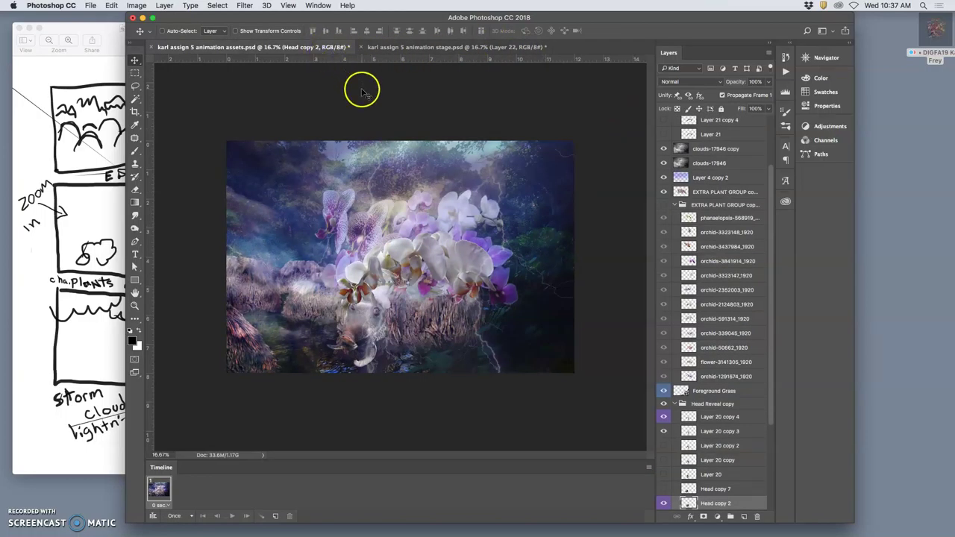
Stamp all visible layers of the assets document into a new merged layer above the lightning-2095215 layer
{"action": "scroll", "coordinate": [686, 158], "scroll_direction": "up", "scroll_amount": 5}
{"action": "left_click", "coordinate": [701, 127]}
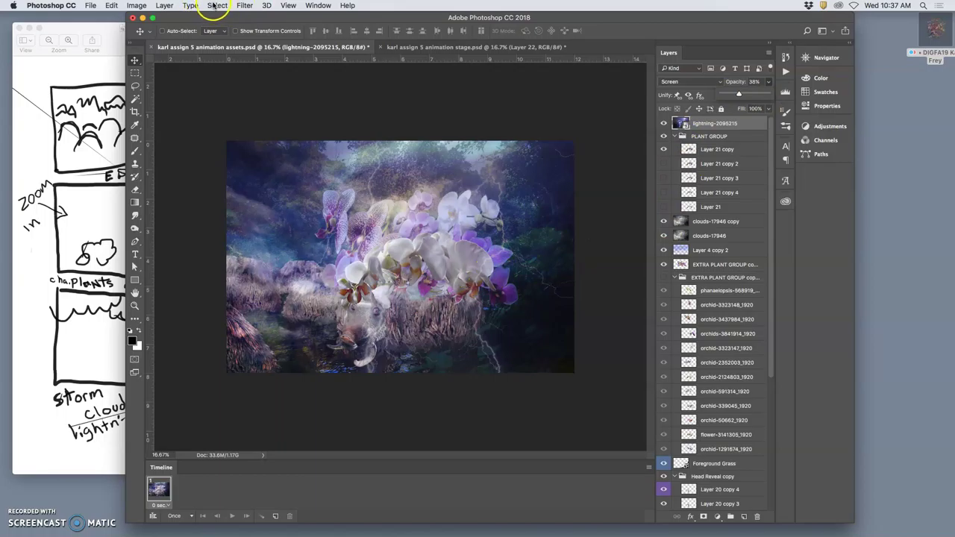
{"action": "left_click", "coordinate": [169, 6]}
{"action": "left_click", "coordinate": [326, 311]}
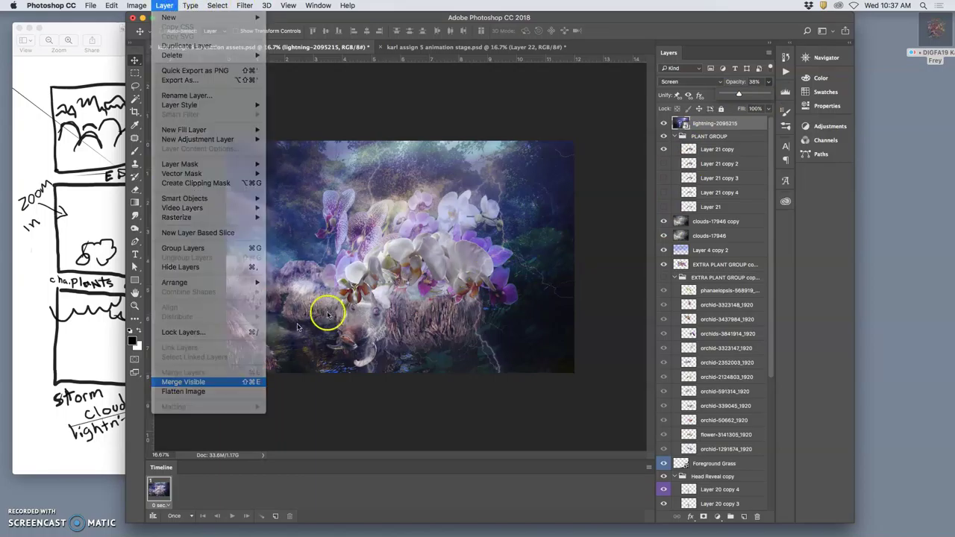
{"action": "left_click", "coordinate": [386, 291]}
{"action": "key", "text": "super+alt+shift+e"}
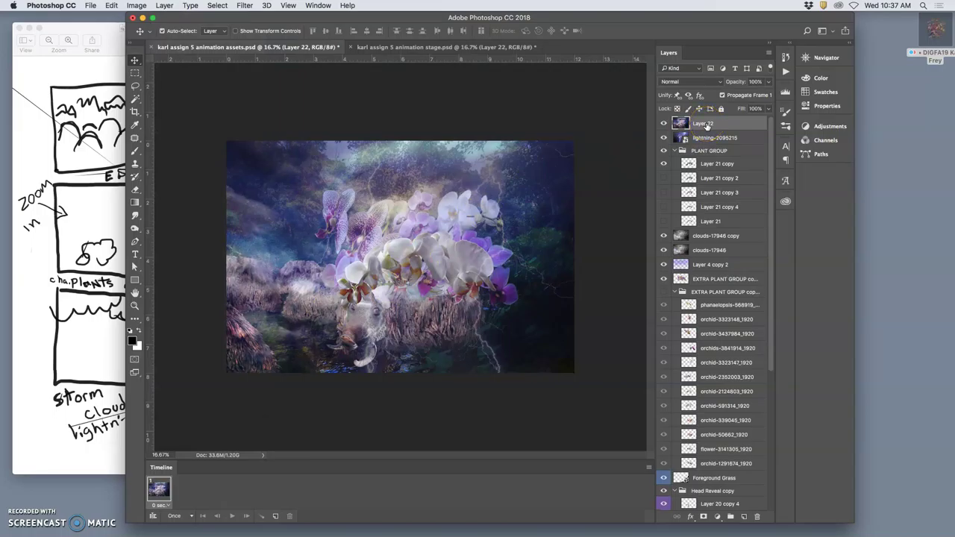
Copy the merged storm image into the stage document as a new topmost layer and toggle its visibility to preview the frame change
{"action": "mouse_move", "coordinate": [707, 125]}
{"action": "left_mouse_down"}
{"action": "mouse_move", "coordinate": [649, 133]}
{"action": "mouse_move", "coordinate": [448, 92]}
{"action": "mouse_move", "coordinate": [429, 49]}
{"action": "mouse_move", "coordinate": [475, 89]}
{"action": "mouse_move", "coordinate": [700, 125]}
{"action": "left_mouse_up"}
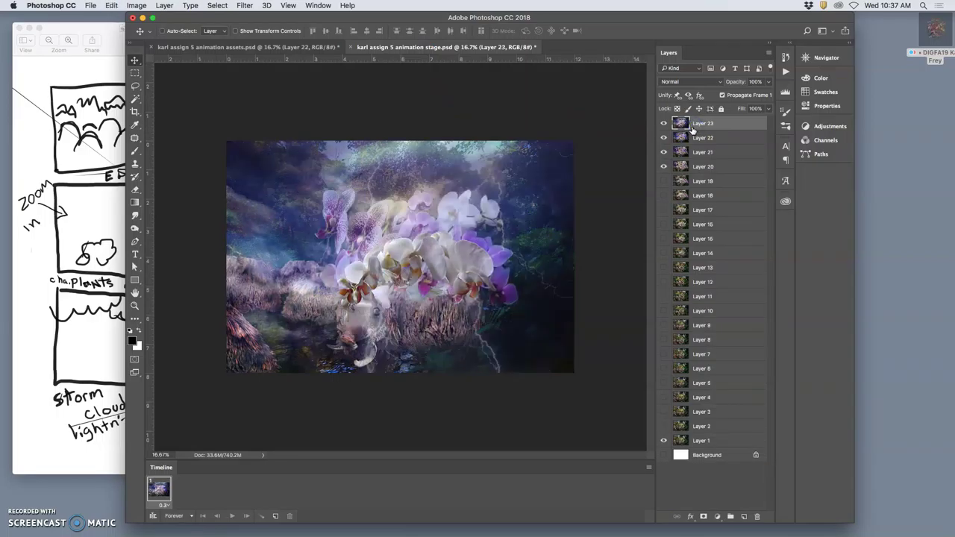
{"action": "left_click", "coordinate": [663, 125]}
{"action": "left_click", "coordinate": [663, 125]}
Deselect the canvas selection in the assets document and delete the merged layer there
{"action": "left_click", "coordinate": [302, 47]}
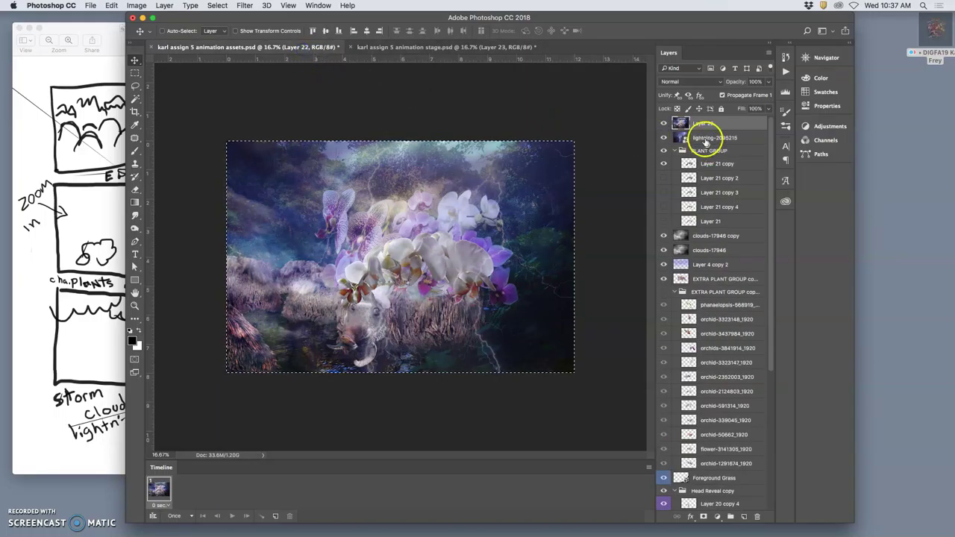
{"action": "key", "text": "super+d"}
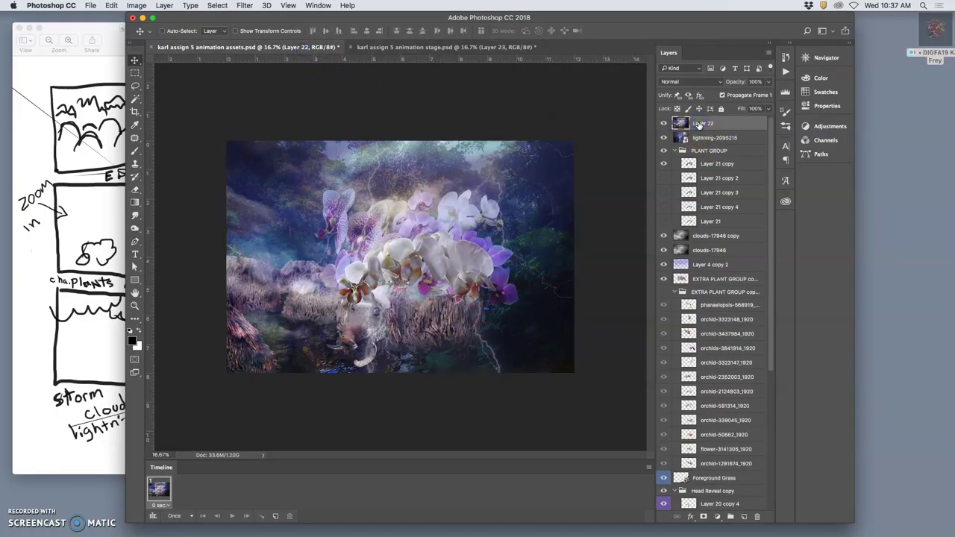
{"action": "key", "text": "BackSpace"}
Raise the lightning-2095215 layer's opacity to 100%
{"action": "left_click", "coordinate": [767, 84]}
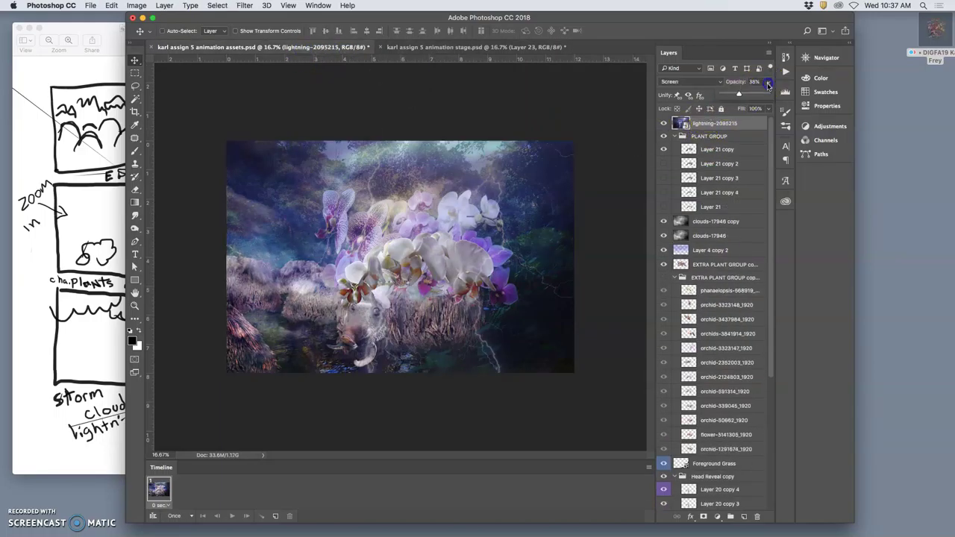
{"action": "left_click_drag", "start_coordinate": [754, 96], "coordinate": [776, 94]}
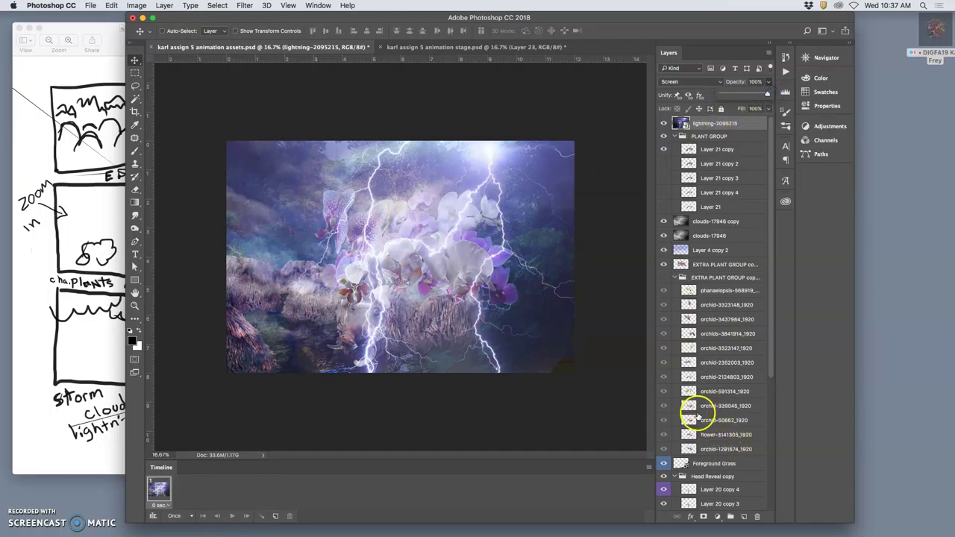
Rotate the Head copy 2 layer about 2.45° clockwise and shift it slightly to the right
{"action": "scroll", "coordinate": [697, 414], "scroll_direction": "down", "scroll_amount": 5}
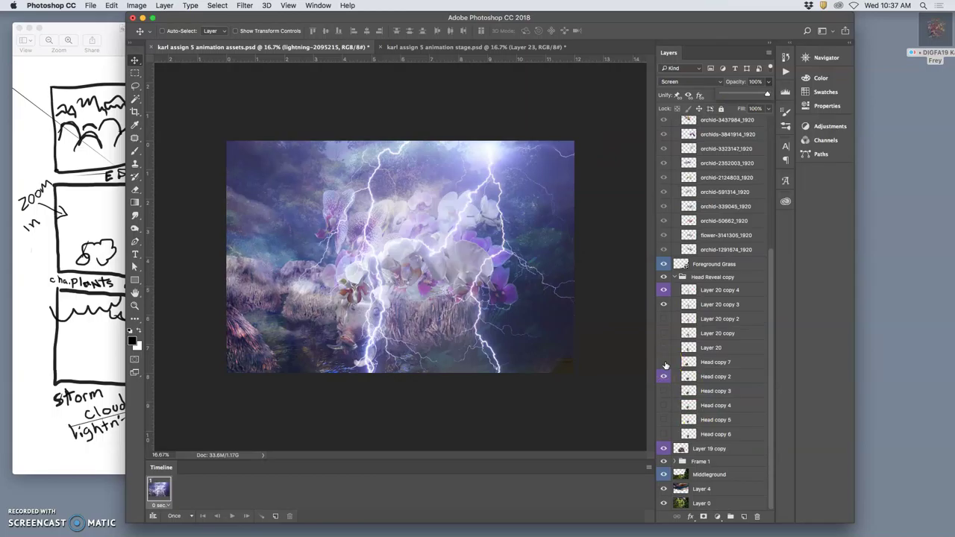
{"action": "left_click", "coordinate": [708, 377]}
{"action": "key", "text": "super+t"}
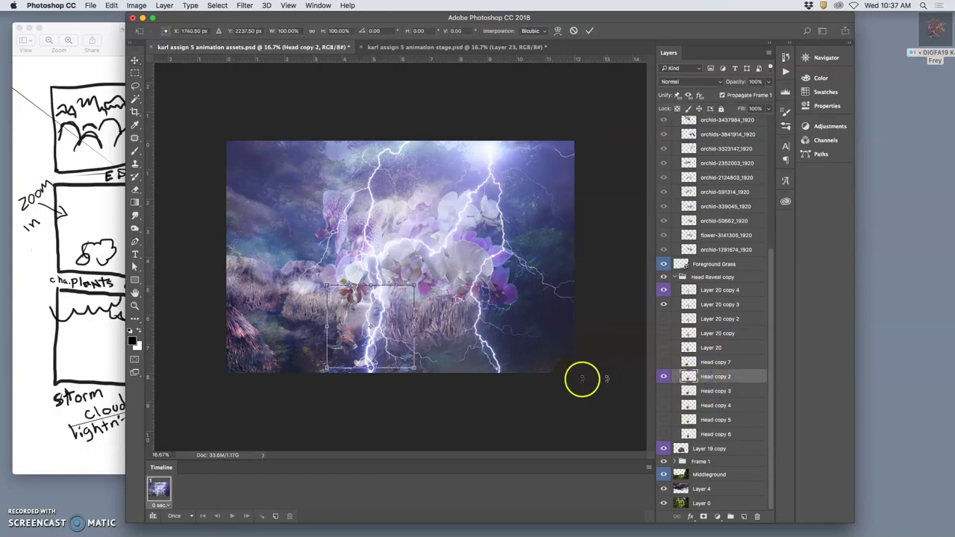
{"action": "left_click_drag", "start_coordinate": [429, 290], "coordinate": [400, 315]}
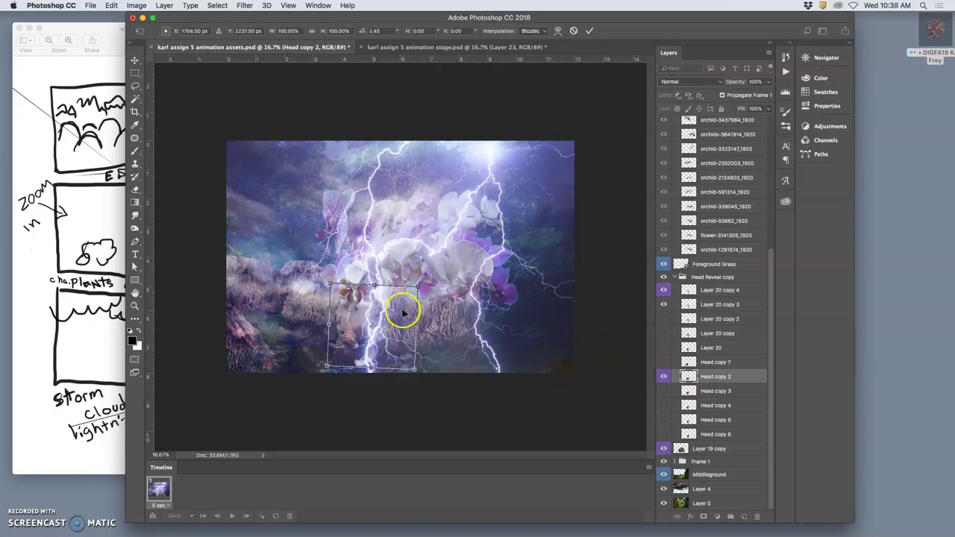
{"action": "key", "text": "Return"}
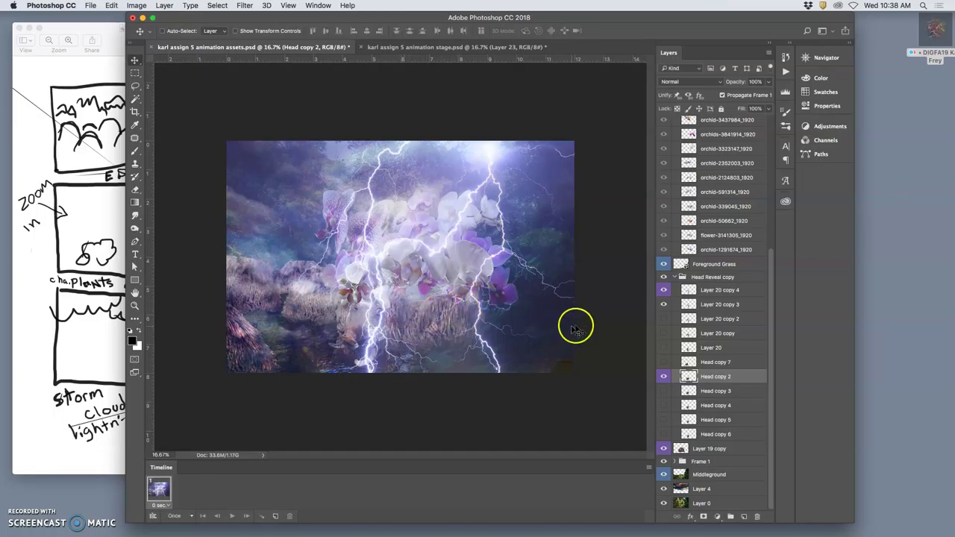
{"action": "left_click", "coordinate": [664, 291]}
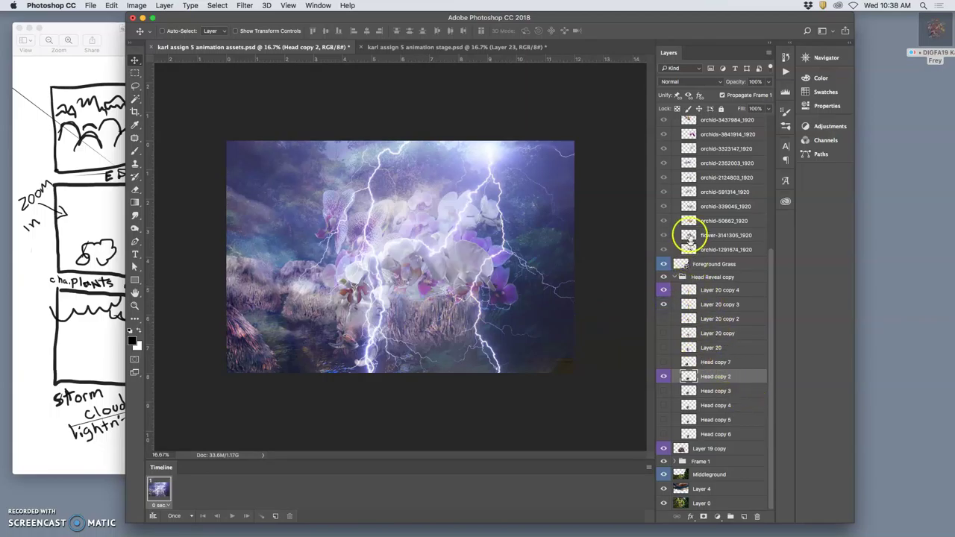
Scale the Layer 21 copy orchids in PLANT GROUP down to about 82.4% around their centre
{"action": "scroll", "coordinate": [690, 239], "scroll_direction": "up", "scroll_amount": 8}
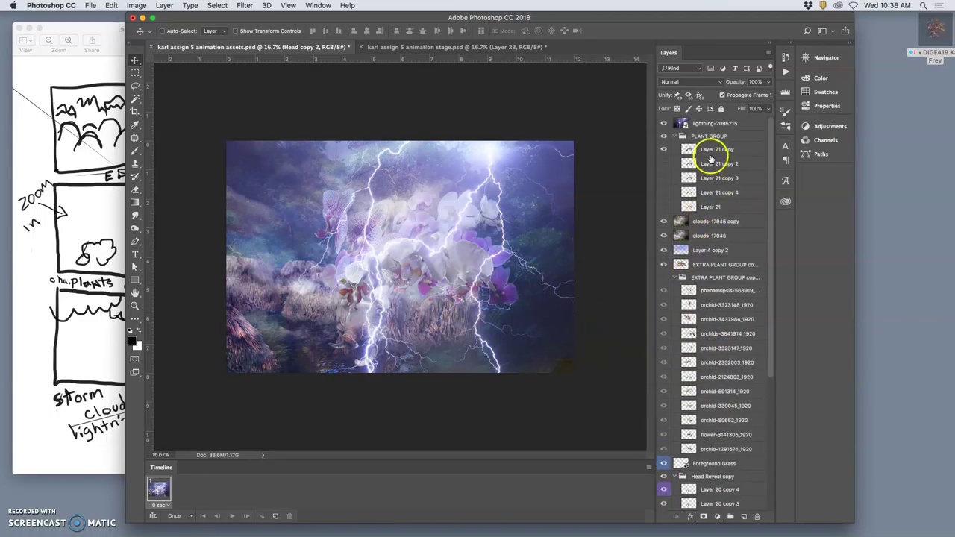
{"action": "left_click", "coordinate": [710, 155]}
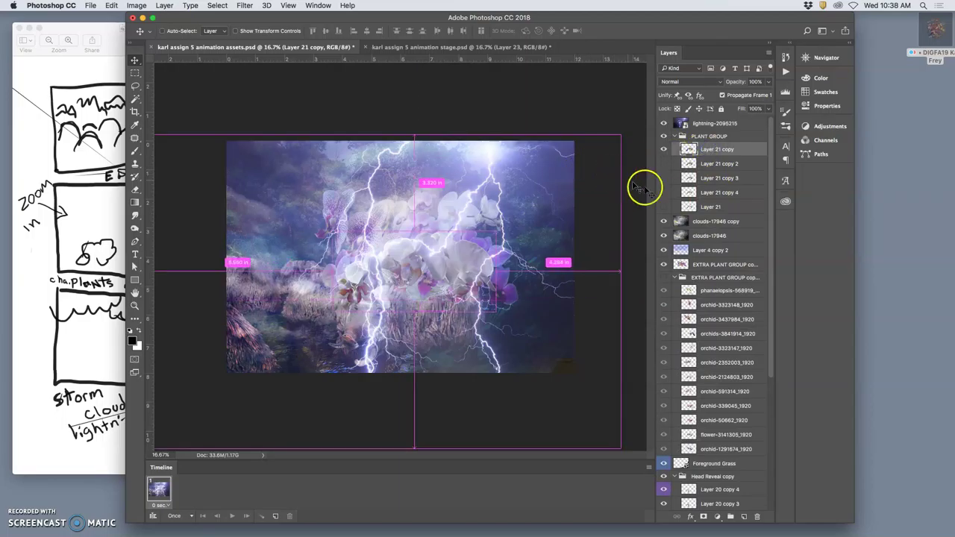
{"action": "key", "text": "super+t"}
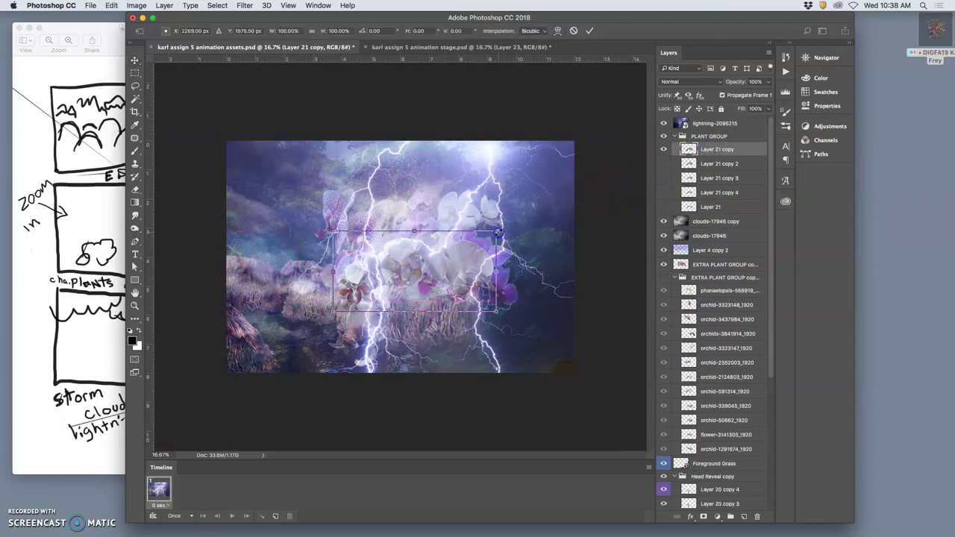
{"action": "left_click_drag", "start_coordinate": [499, 233], "coordinate": [484, 238]}
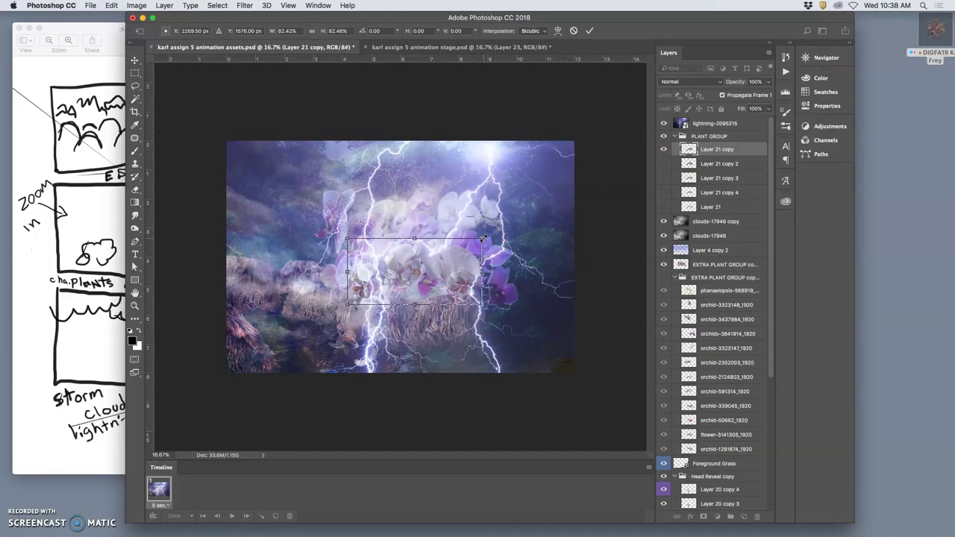
{"action": "key", "text": "Return"}
Shrink EXTRA PLANT GROUP copy 3 to about 86% width and 77% height, distorting its upper corners inward and down
{"action": "left_click", "coordinate": [701, 264]}
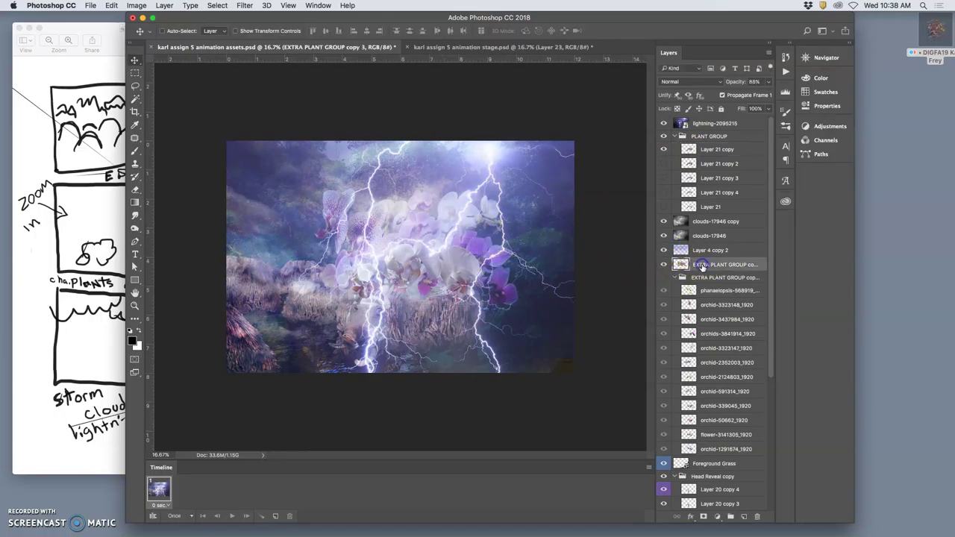
{"action": "key", "text": "super+t"}
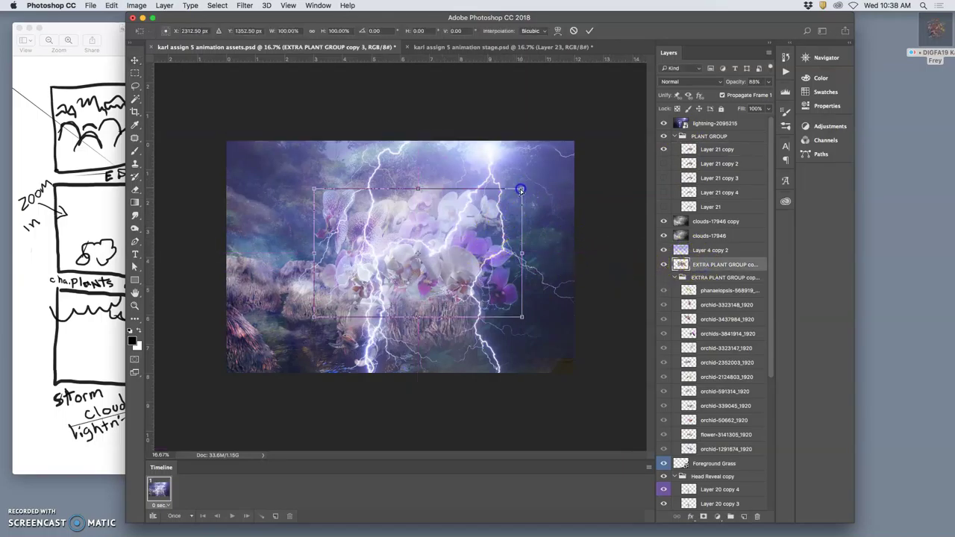
{"action": "left_click_drag", "start_coordinate": [521, 191], "coordinate": [511, 210]}
{"action": "right_click", "coordinate": [507, 212]}
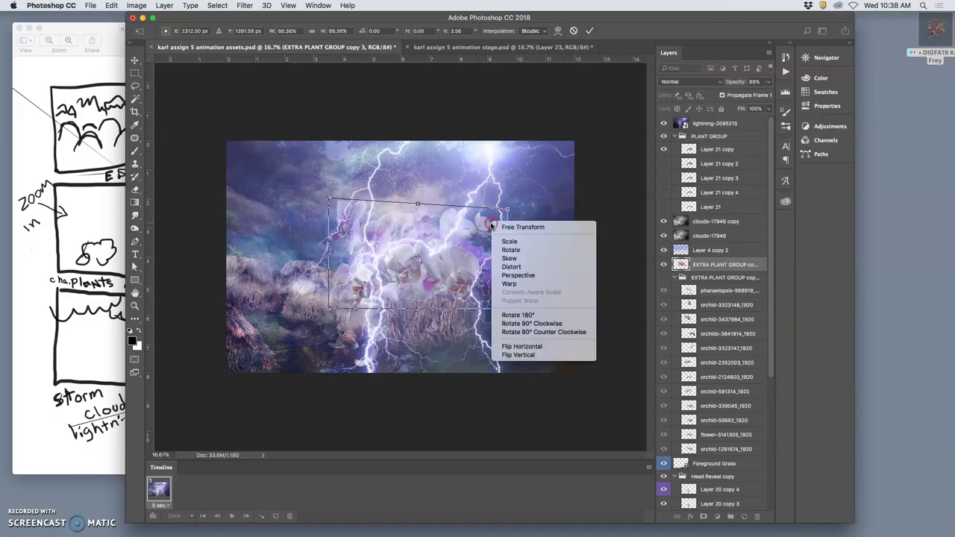
{"action": "left_click", "coordinate": [509, 215]}
{"action": "left_click_drag", "start_coordinate": [508, 215], "coordinate": [502, 216]}
{"action": "left_click_drag", "start_coordinate": [330, 202], "coordinate": [337, 213]}
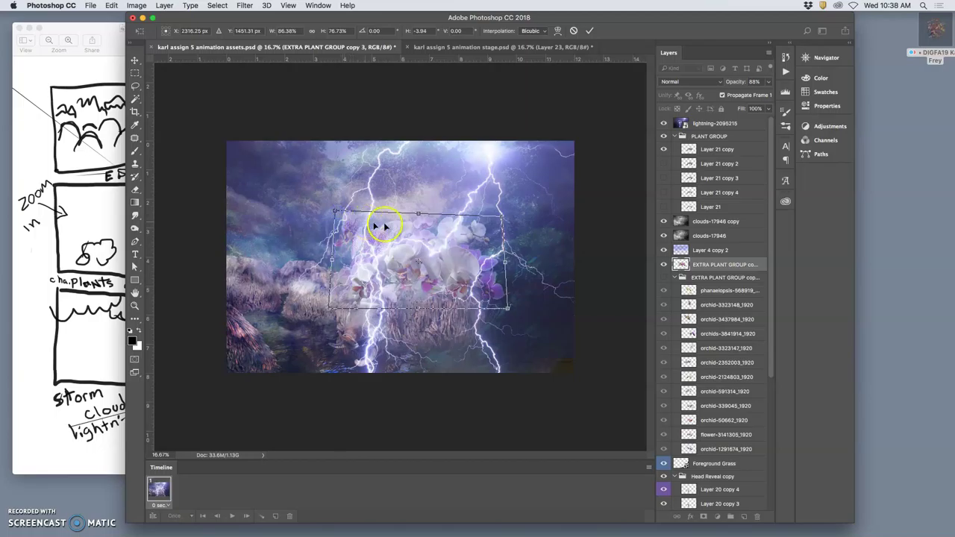
{"action": "key", "text": "Return"}
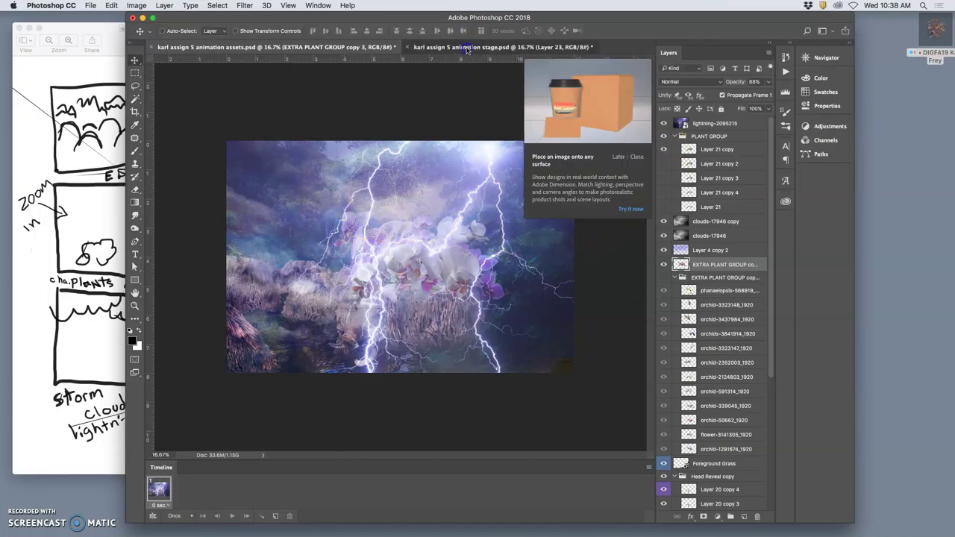
Dismiss the product tip and compare the stage document's latest frame with the assets composite
{"action": "left_click", "coordinate": [466, 48]}
{"action": "left_click", "coordinate": [636, 157]}
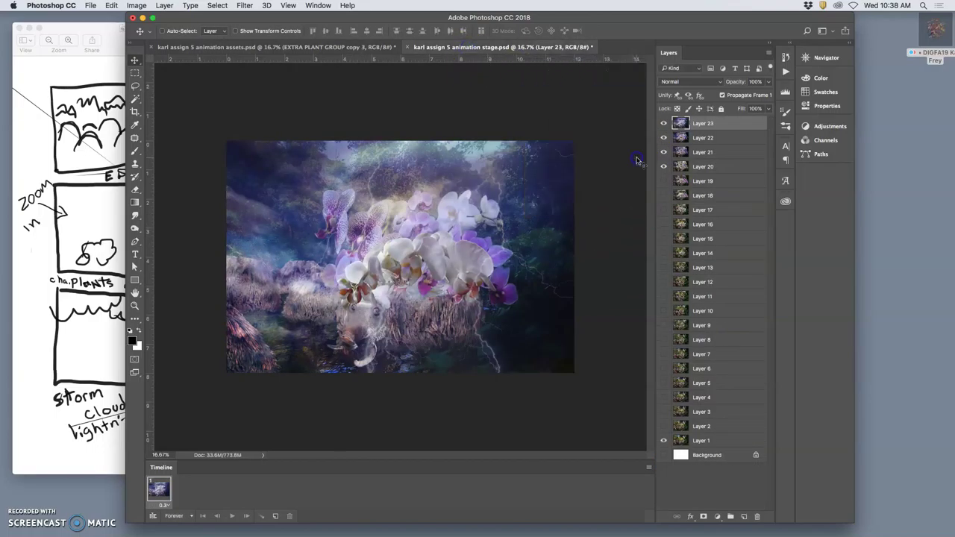
{"action": "left_click", "coordinate": [314, 47]}
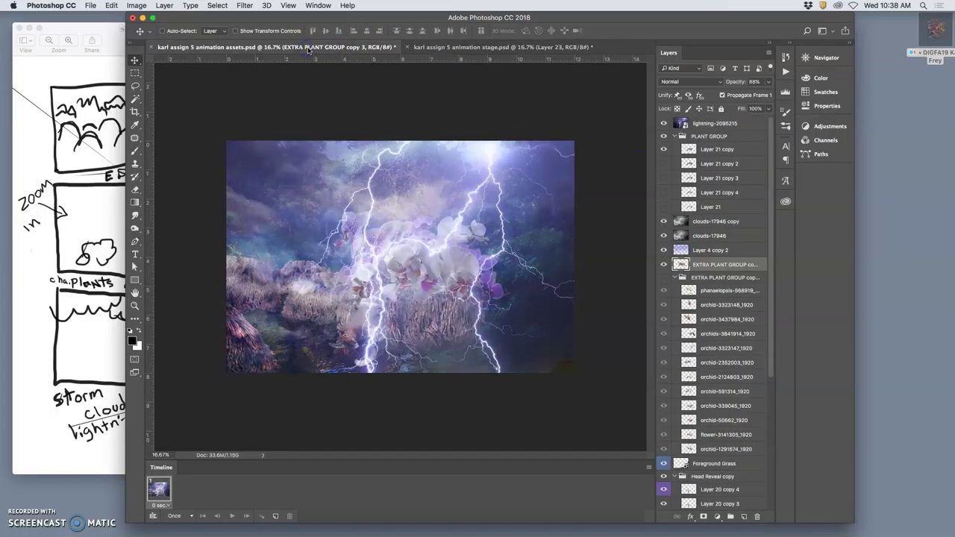
{"action": "left_click", "coordinate": [445, 47]}
{"action": "left_click", "coordinate": [363, 48]}
Set the opacity of Layer 19 copy in the assets document to 55%
{"action": "scroll", "coordinate": [709, 330], "scroll_direction": "down", "scroll_amount": 5}
{"action": "scroll", "coordinate": [708, 331], "scroll_direction": "down", "scroll_amount": 3}
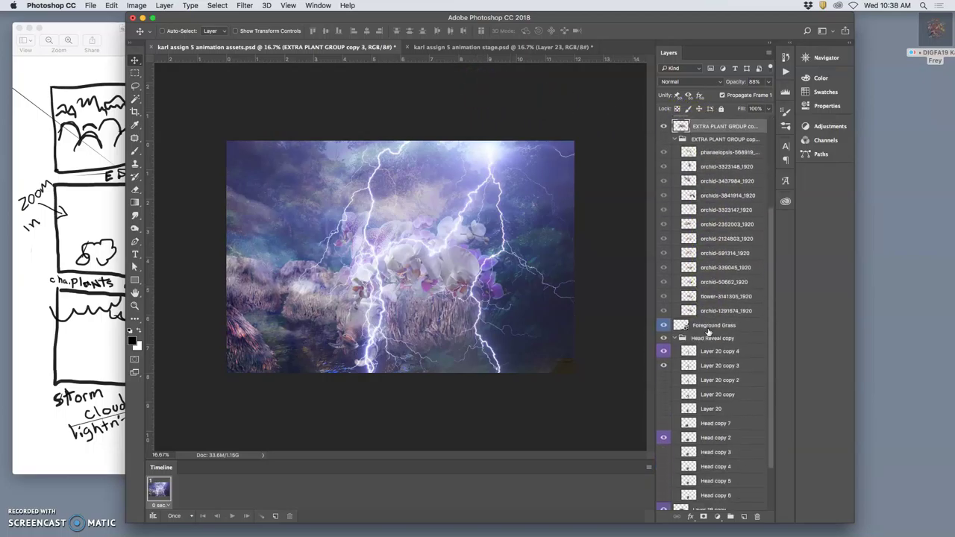
{"action": "left_click", "coordinate": [663, 449]}
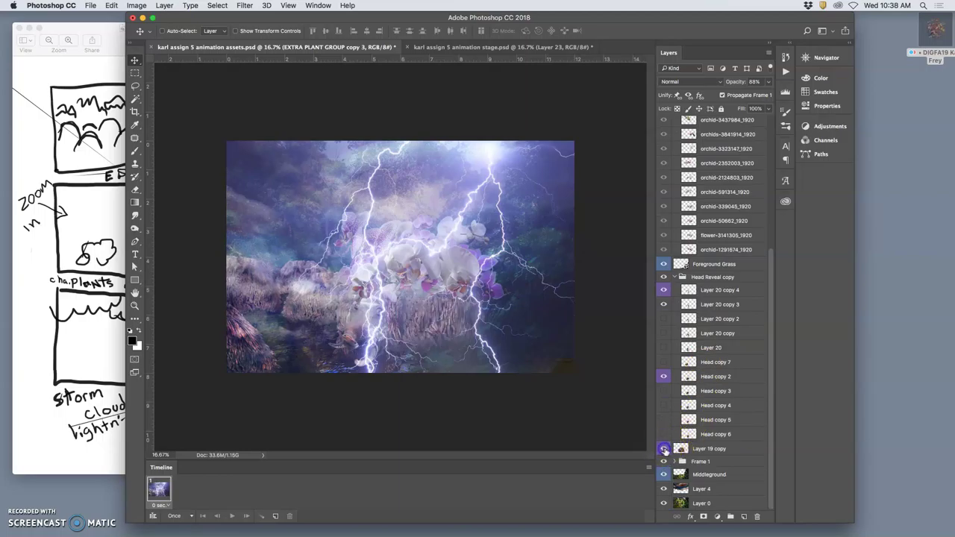
{"action": "left_click", "coordinate": [691, 448]}
{"action": "left_click", "coordinate": [769, 82]}
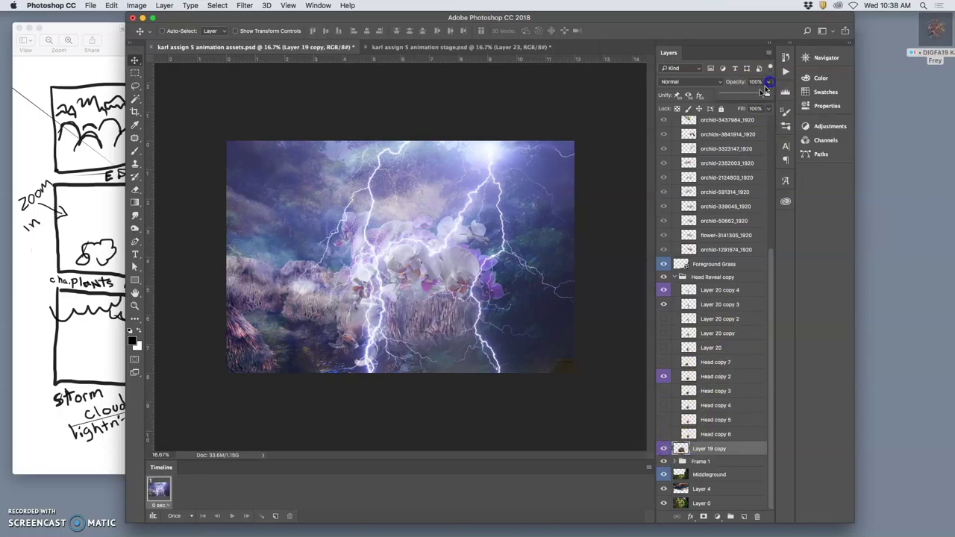
{"action": "left_click_drag", "start_coordinate": [751, 94], "coordinate": [749, 95]}
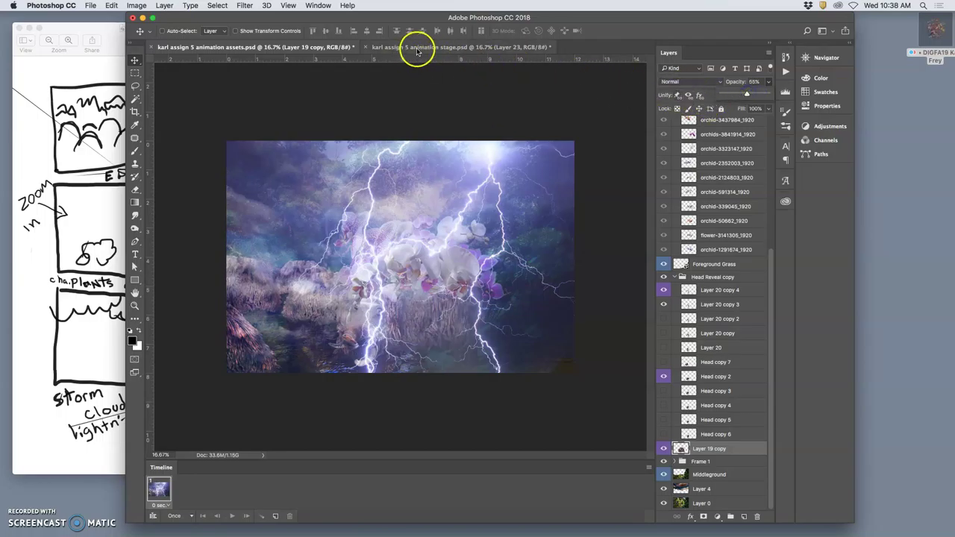
Stamp all visible layers into a new merged layer above lightning-2095215 and copy it into the stage document as the newest frame
{"action": "scroll", "coordinate": [716, 112], "scroll_direction": "up", "scroll_amount": 5}
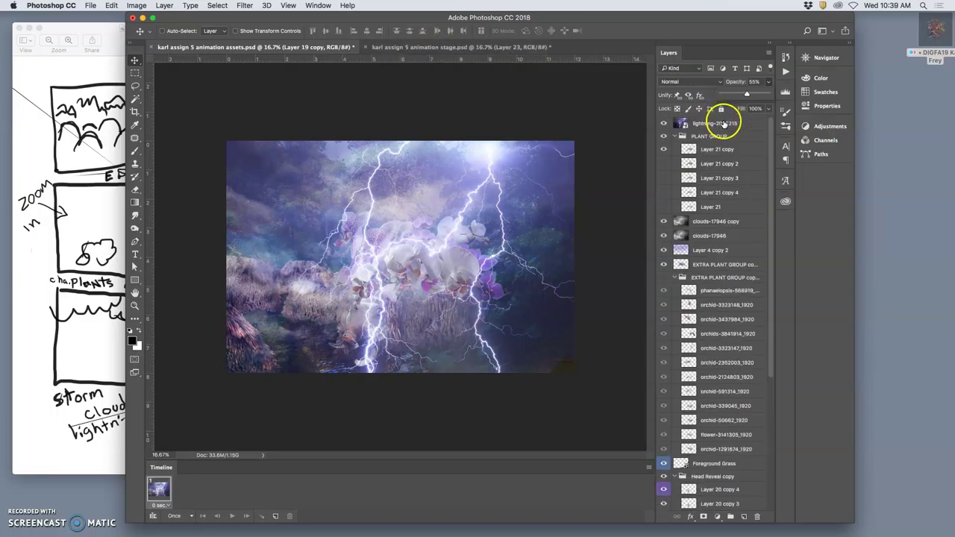
{"action": "left_click", "coordinate": [703, 124]}
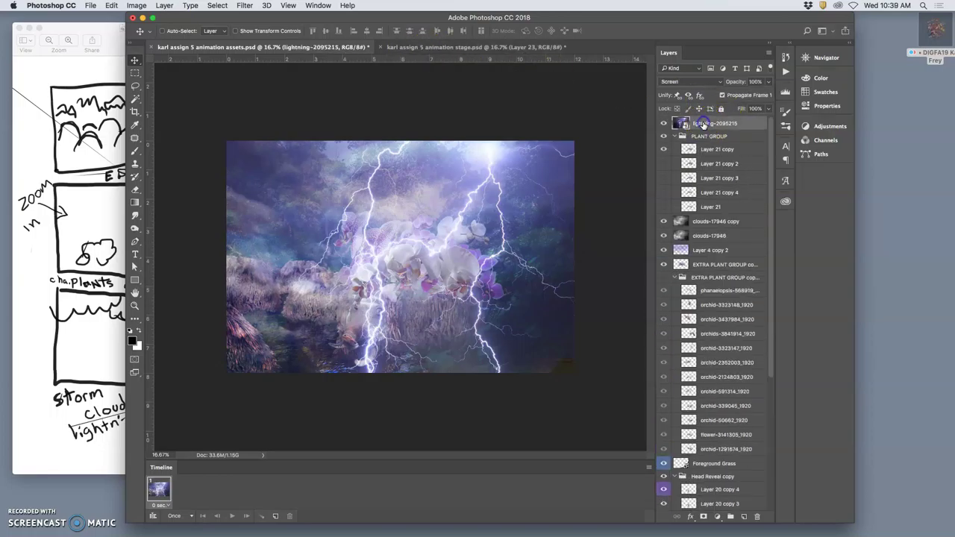
{"action": "left_click", "coordinate": [176, 8]}
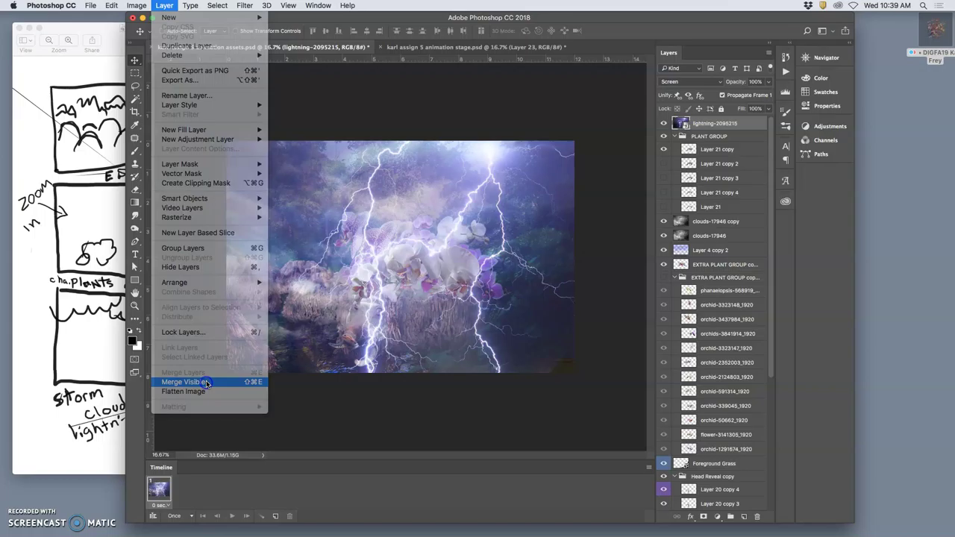
{"action": "left_click", "coordinate": [184, 382], "text": "alt"}
{"action": "key", "text": "super+a"}
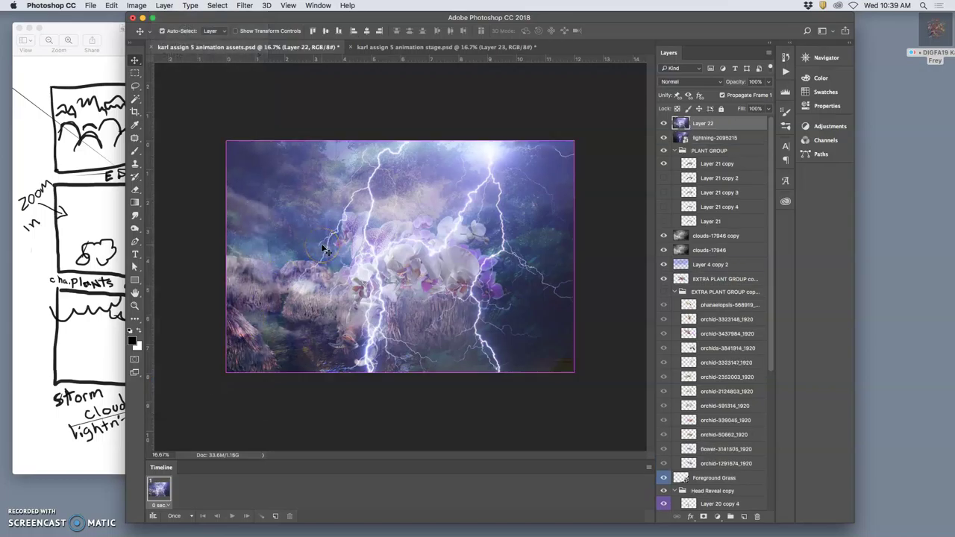
{"action": "left_click", "coordinate": [439, 46]}
{"action": "left_click", "coordinate": [444, 172]}
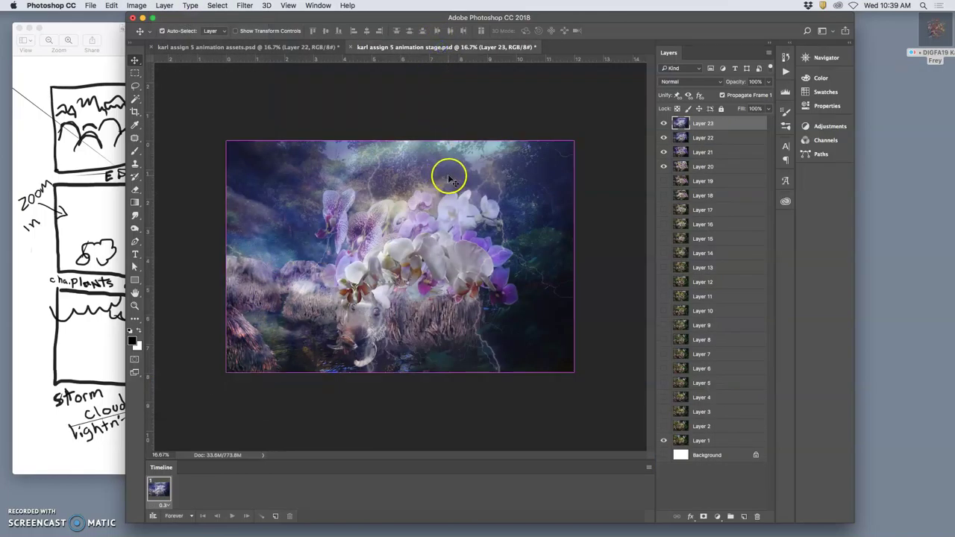
{"action": "key", "text": "super+v"}
Review the animation in the stage document by hiding frames from Layer 24 back to Layer 17, showing them again in order up to Layer 24
{"action": "left_click", "coordinate": [663, 123]}
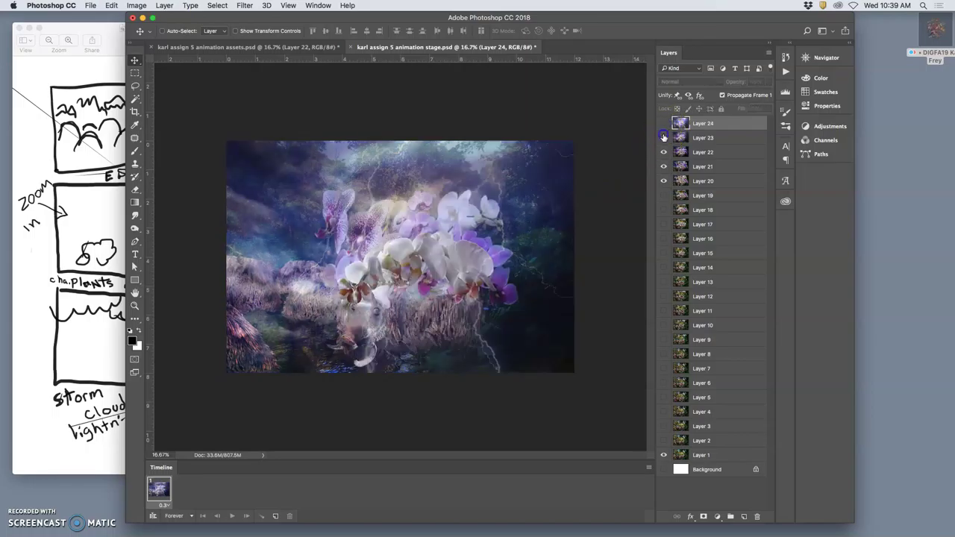
{"action": "left_click", "coordinate": [663, 137]}
{"action": "left_click", "coordinate": [663, 138]}
{"action": "left_click", "coordinate": [663, 124]}
{"action": "left_click", "coordinate": [663, 124]}
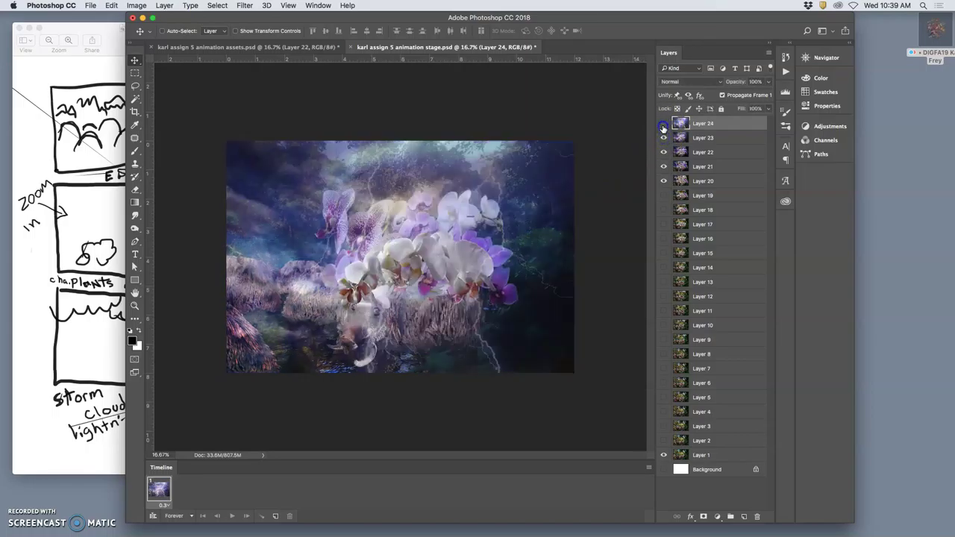
{"action": "left_click_drag", "start_coordinate": [663, 129], "coordinate": [664, 179]}
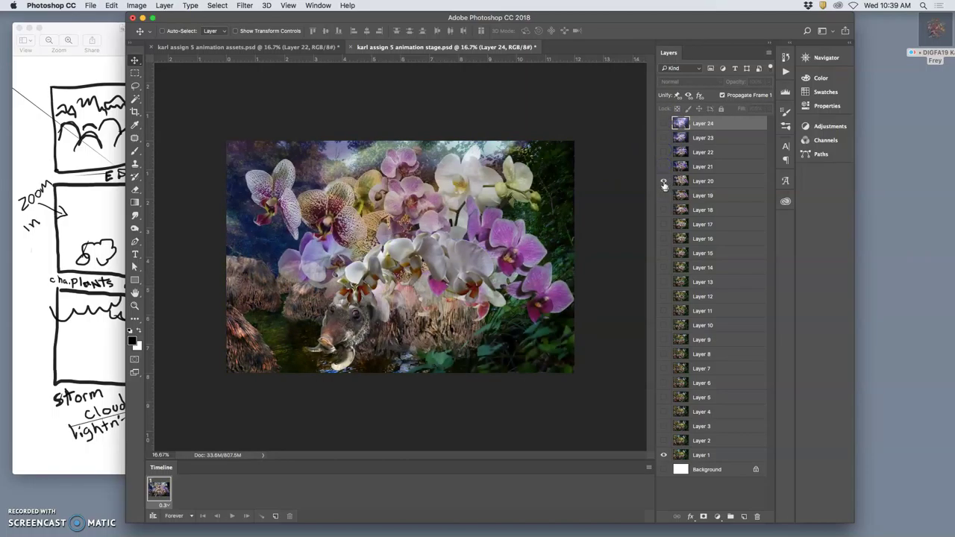
{"action": "left_click", "coordinate": [663, 182]}
{"action": "left_click", "coordinate": [663, 195]}
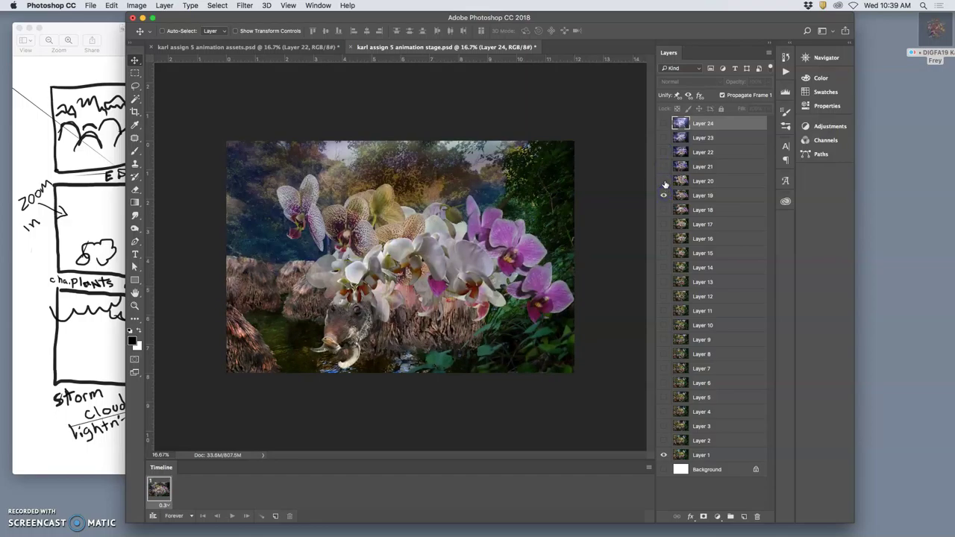
{"action": "left_click", "coordinate": [663, 211]}
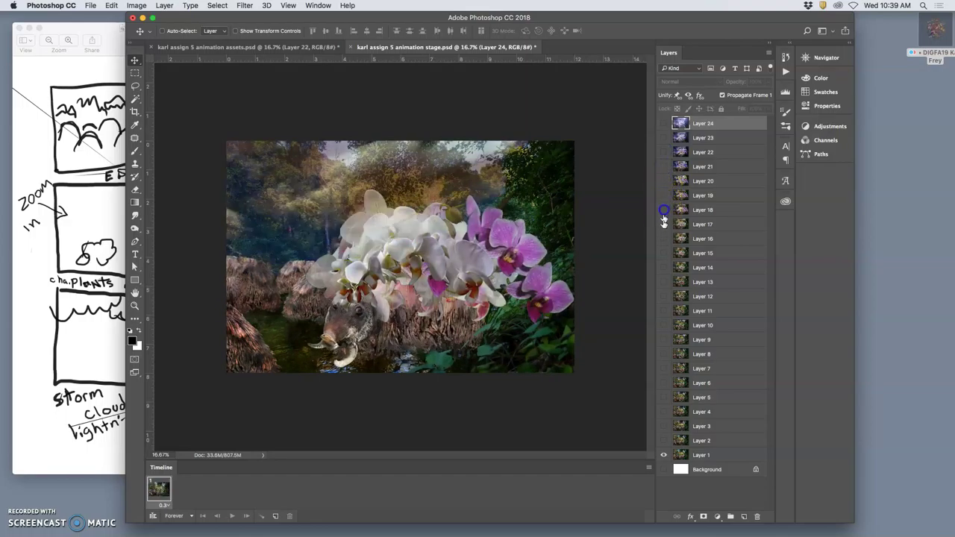
{"action": "left_click", "coordinate": [662, 223]}
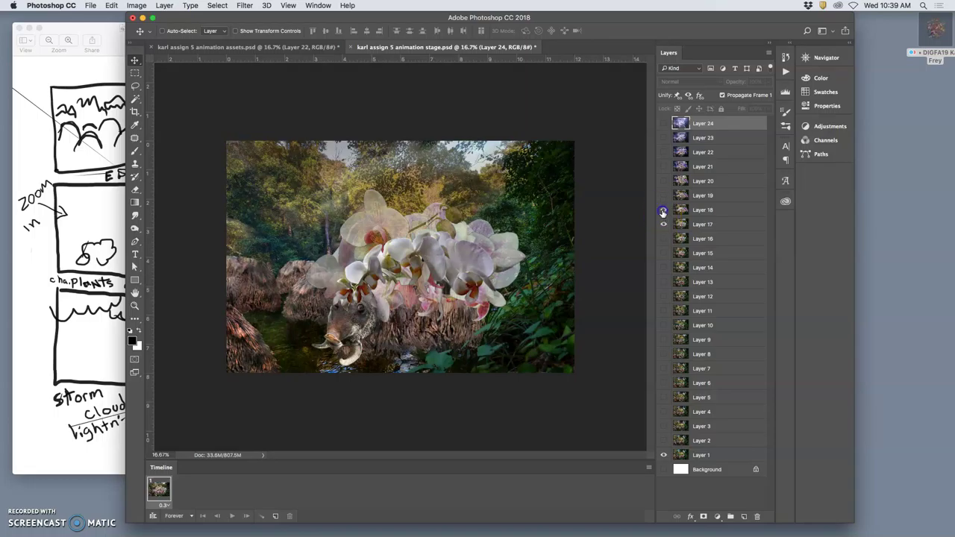
{"action": "left_click", "coordinate": [663, 211]}
{"action": "left_click", "coordinate": [663, 196]}
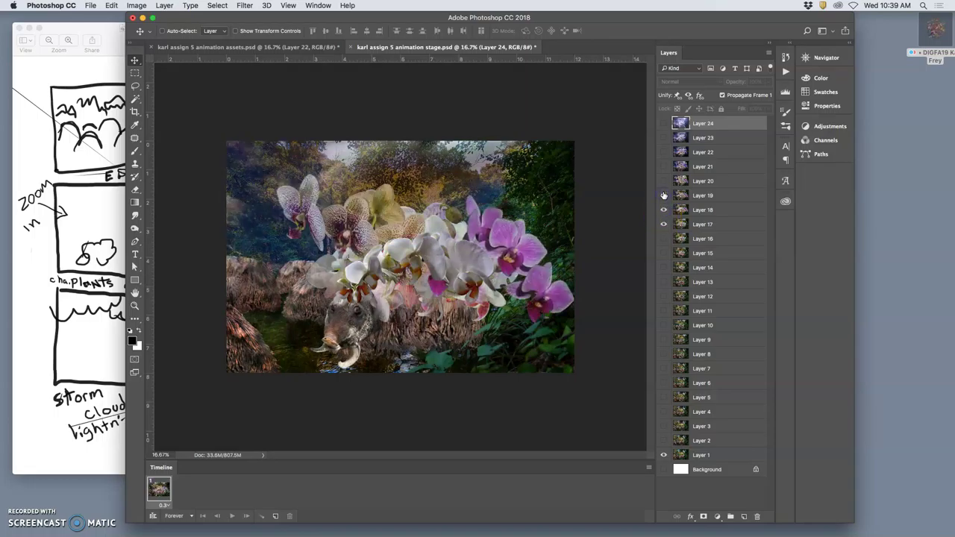
{"action": "left_click", "coordinate": [663, 182]}
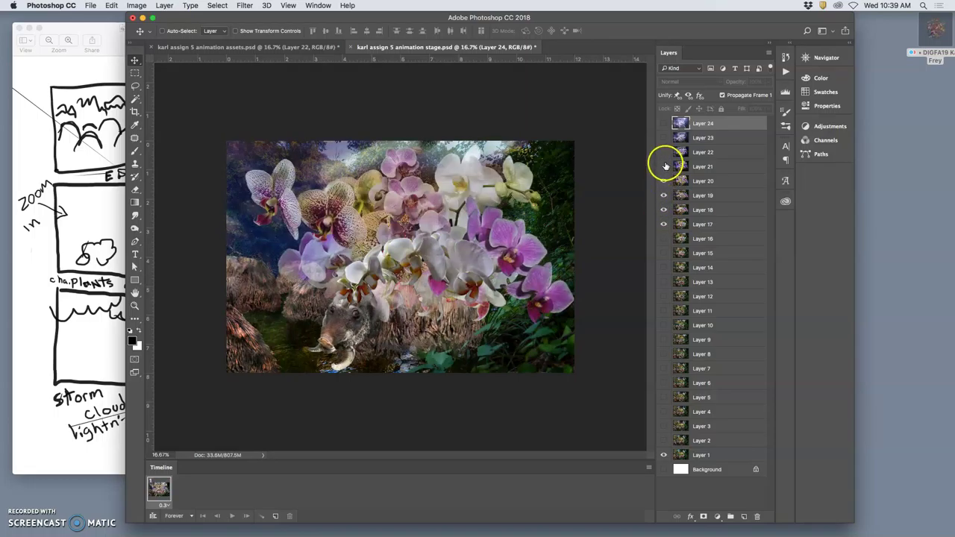
{"action": "left_click", "coordinate": [664, 167]}
{"action": "left_click", "coordinate": [664, 152]}
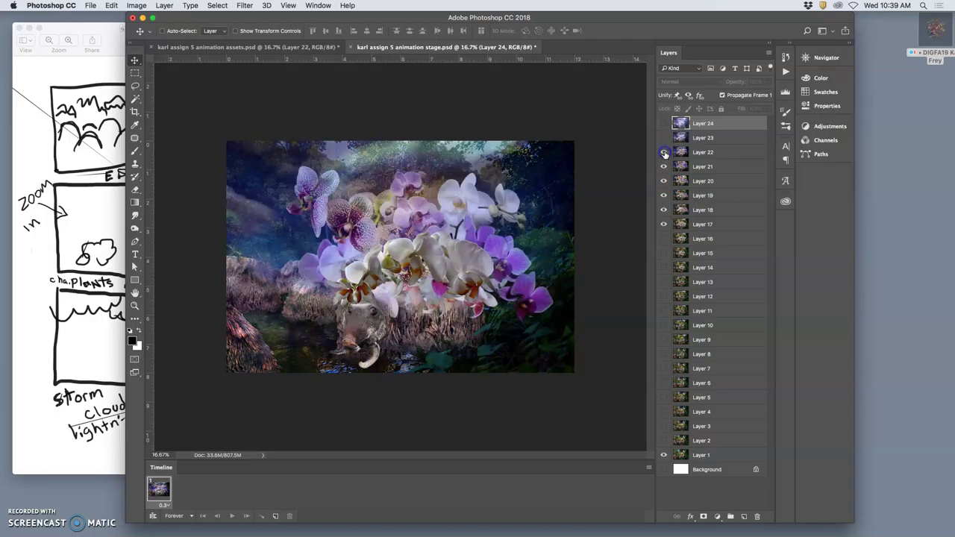
{"action": "left_click", "coordinate": [664, 138]}
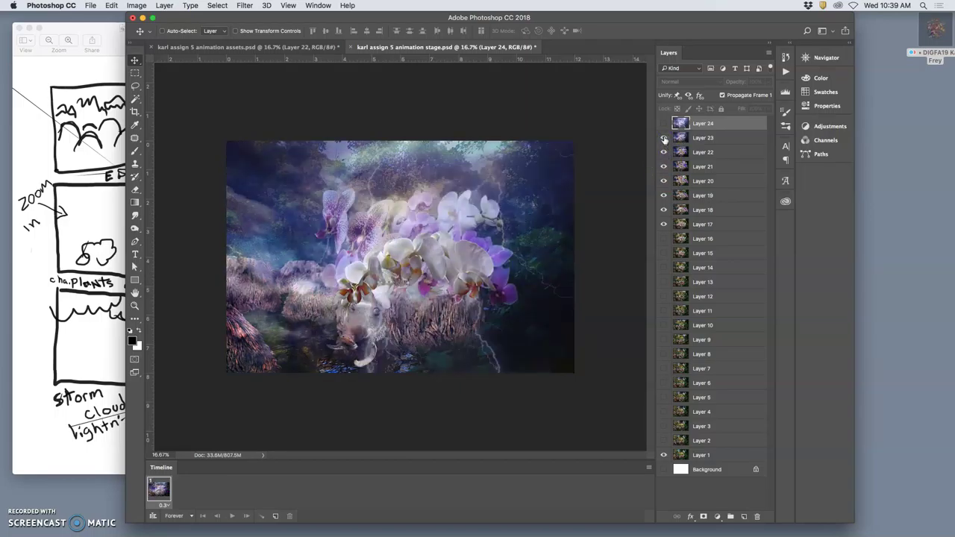
{"action": "left_click", "coordinate": [663, 123]}
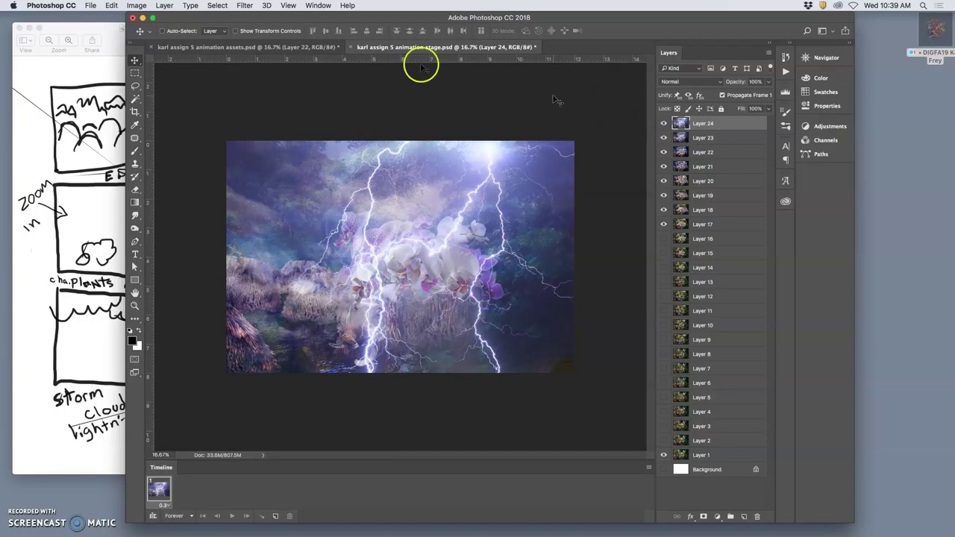
Clear the selection and delete the merged Layer 22 in the assets document, and set the lightning-2095215 layer's opacity to 25%
{"action": "left_click", "coordinate": [313, 47]}
{"action": "left_click", "coordinate": [769, 81]}
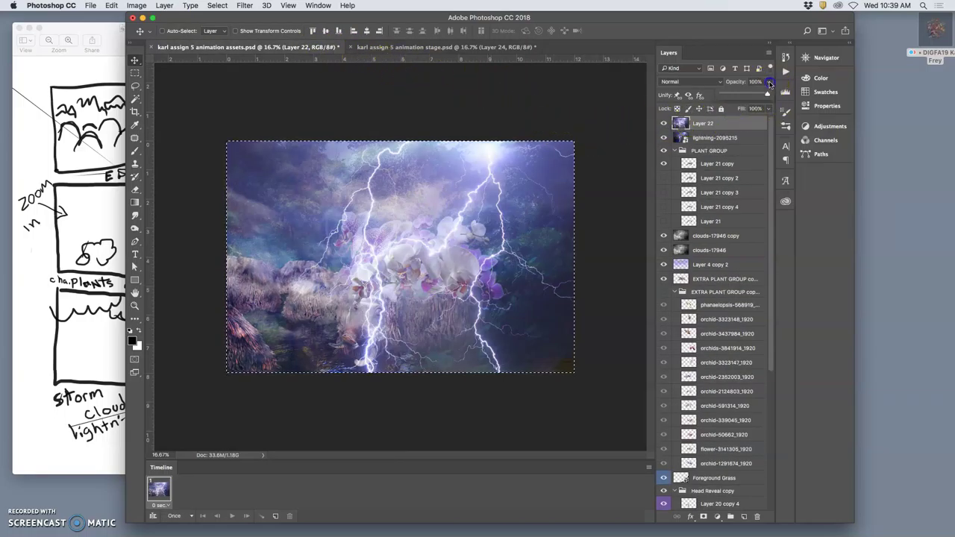
{"action": "left_click", "coordinate": [727, 95]}
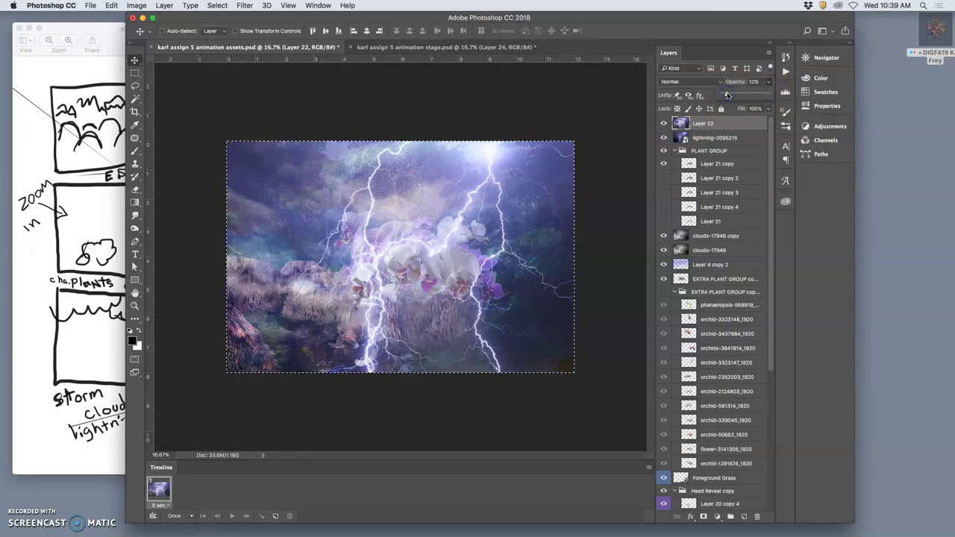
{"action": "left_click", "coordinate": [737, 126]}
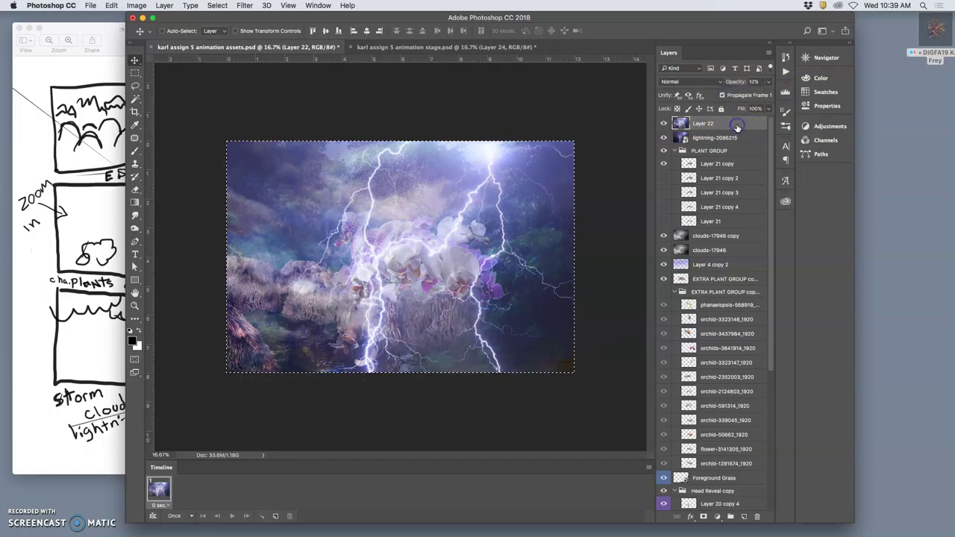
{"action": "key", "text": "super+d"}
{"action": "key", "text": "Delete"}
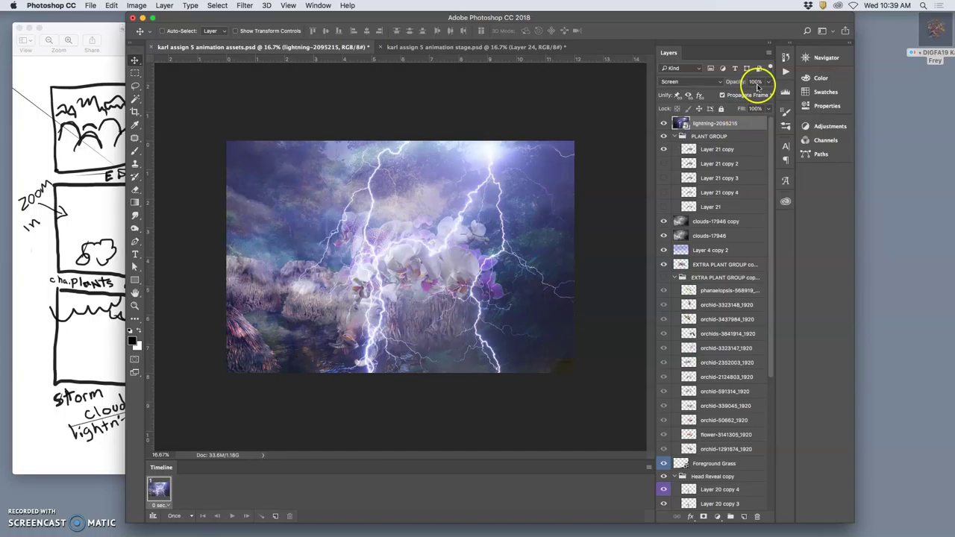
{"action": "left_click", "coordinate": [767, 81]}
{"action": "left_click", "coordinate": [734, 94]}
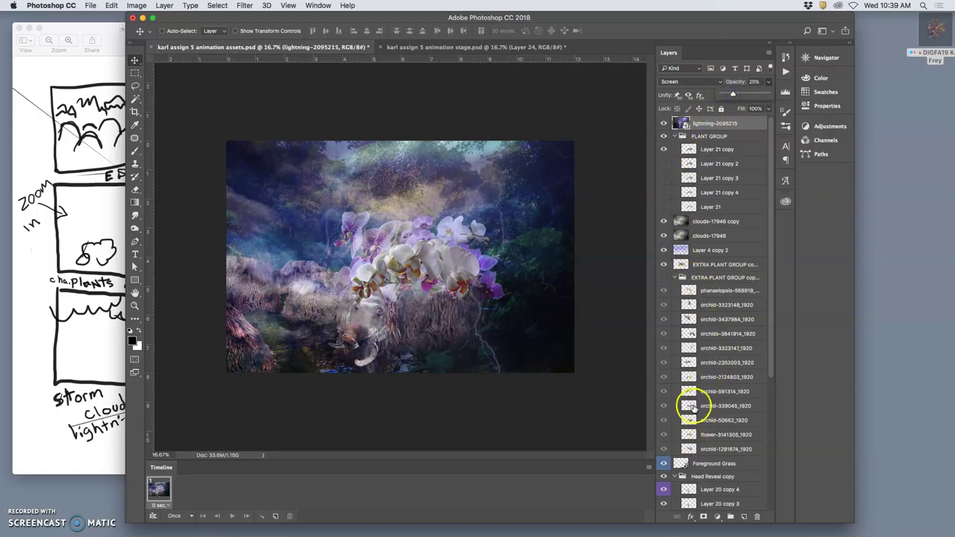
Compare the alternative heads in the Head Reveal copy group, and show Head copy 3 in place of Head copy 2
{"action": "scroll", "coordinate": [688, 407], "scroll_direction": "down", "scroll_amount": 5}
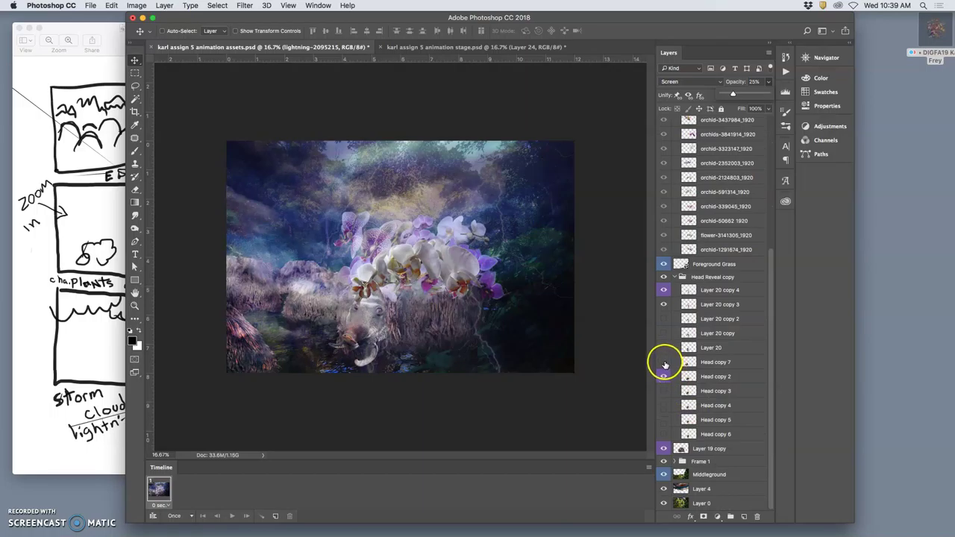
{"action": "left_click", "coordinate": [664, 391]}
{"action": "left_click", "coordinate": [664, 376]}
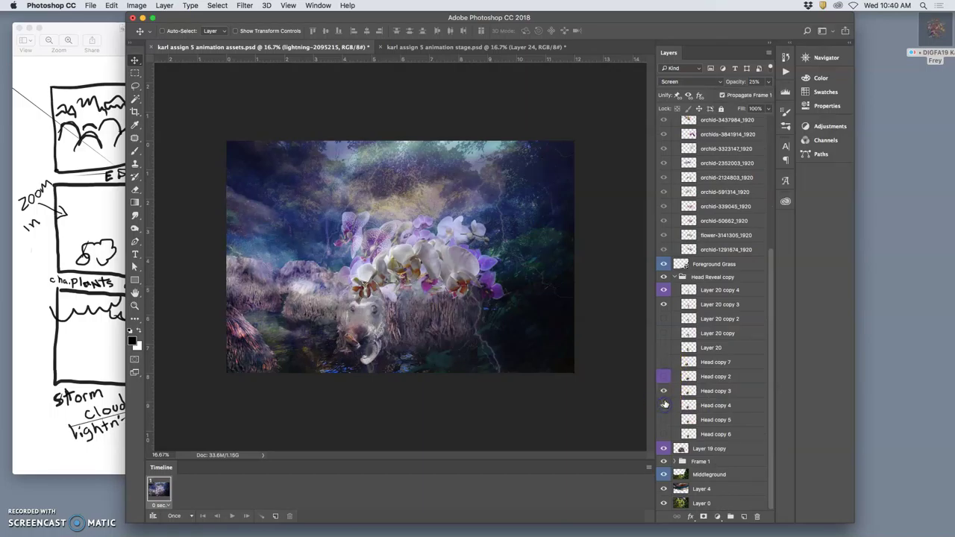
{"action": "left_click", "coordinate": [664, 391]}
{"action": "left_click", "coordinate": [665, 405]}
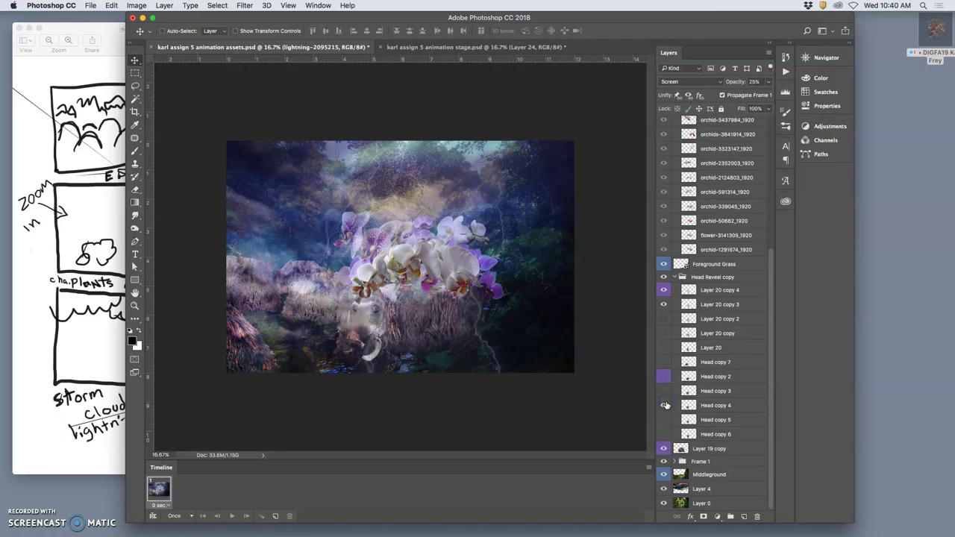
{"action": "left_click", "coordinate": [664, 392]}
{"action": "left_click", "coordinate": [664, 392]}
{"action": "left_click", "coordinate": [664, 403]}
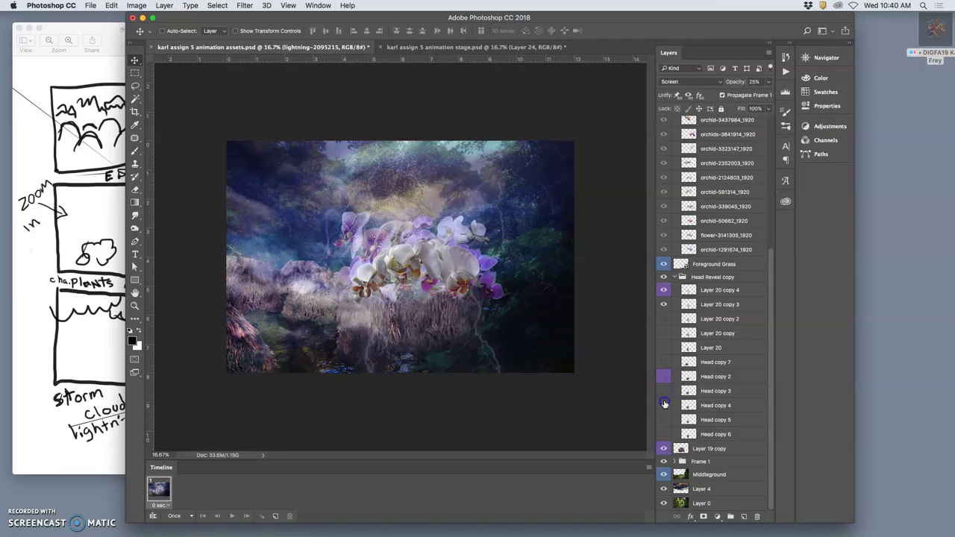
{"action": "left_click", "coordinate": [664, 391]}
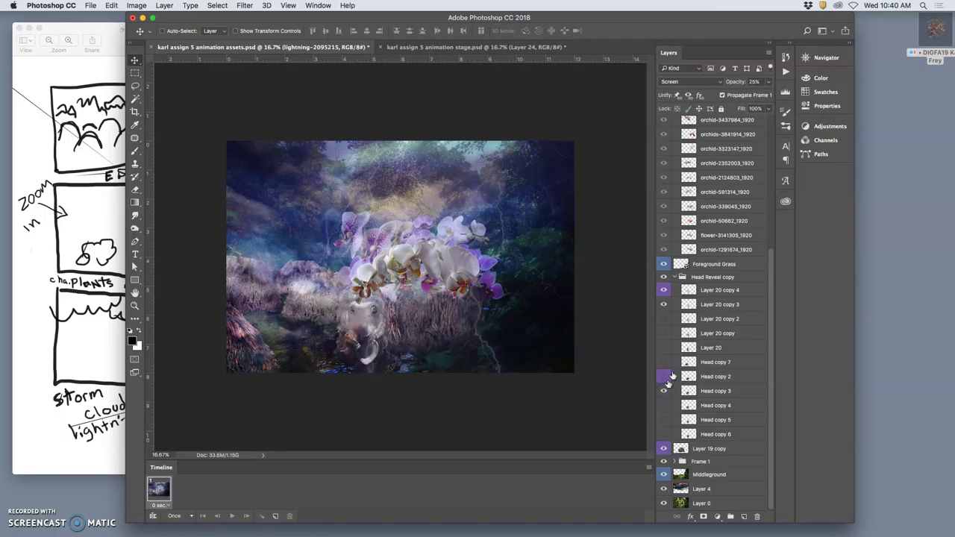
Show Layer 20 copy 2 instead of Layer 20 copy 3 and copy 4, and check the stage document's frame
{"action": "left_click", "coordinate": [664, 318]}
{"action": "left_click", "coordinate": [664, 304]}
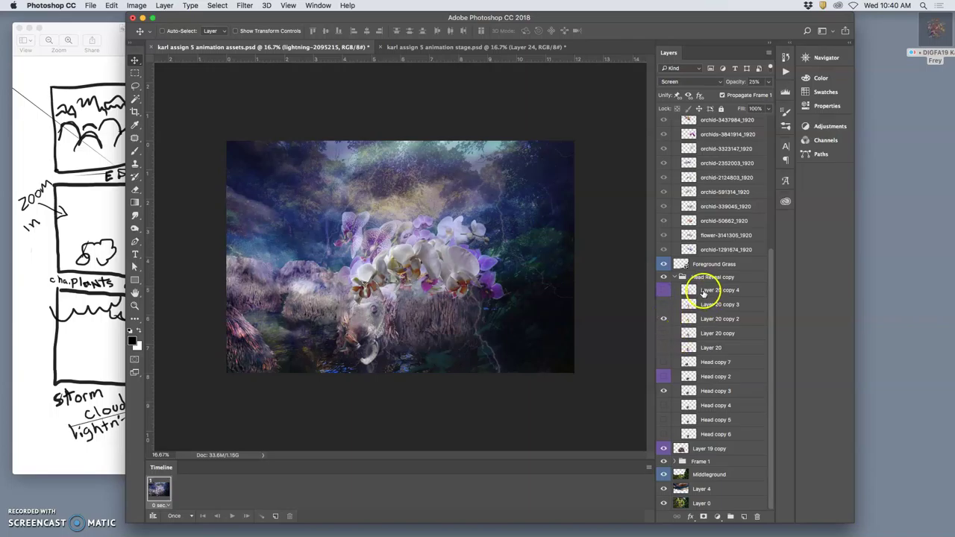
{"action": "left_click", "coordinate": [494, 47]}
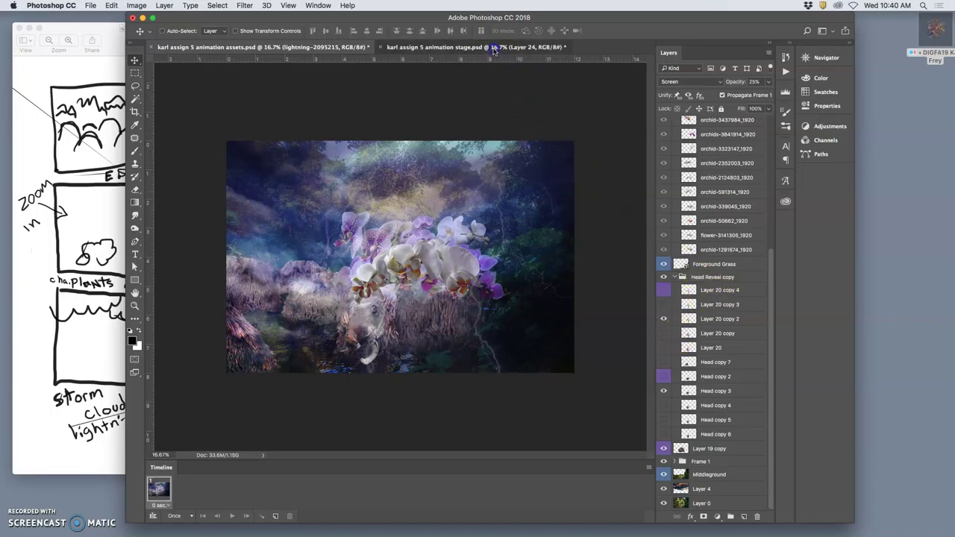
{"action": "left_click", "coordinate": [321, 48]}
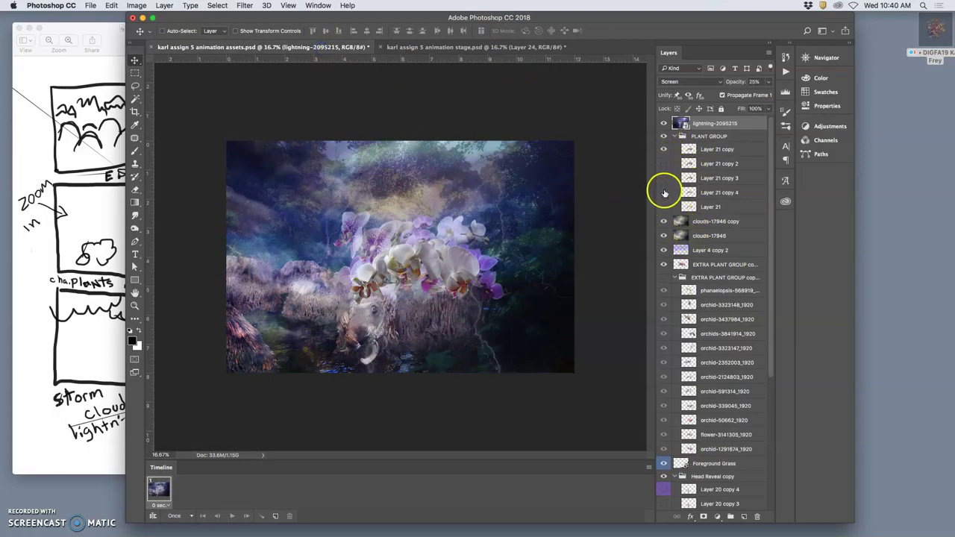
Hide Layer 21 copy in PLANT GROUP and show Layer 21 copy 3 and Layer 21 copy 4
{"action": "left_click_drag", "start_coordinate": [665, 169], "coordinate": [666, 151]}
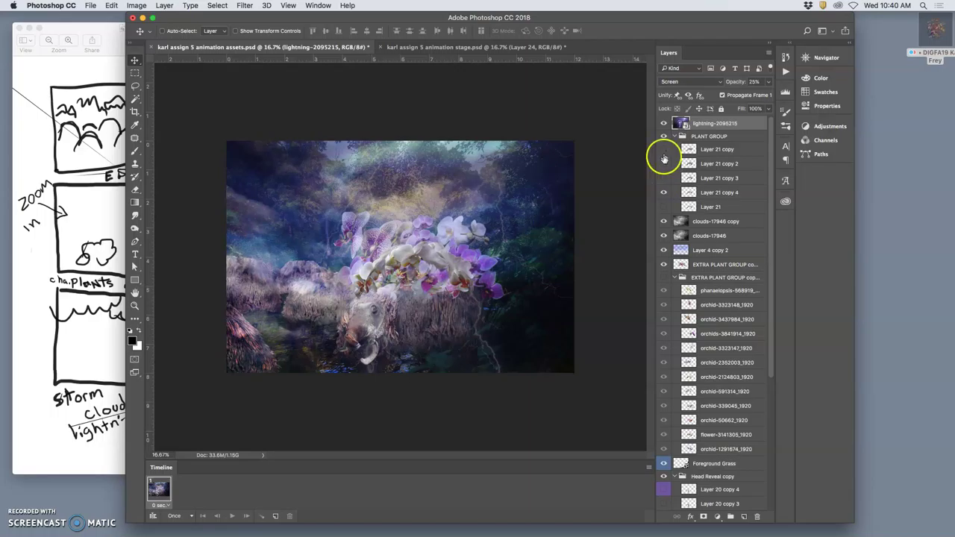
{"action": "left_click", "coordinate": [664, 177]}
{"action": "left_click", "coordinate": [664, 176]}
{"action": "left_click", "coordinate": [664, 178]}
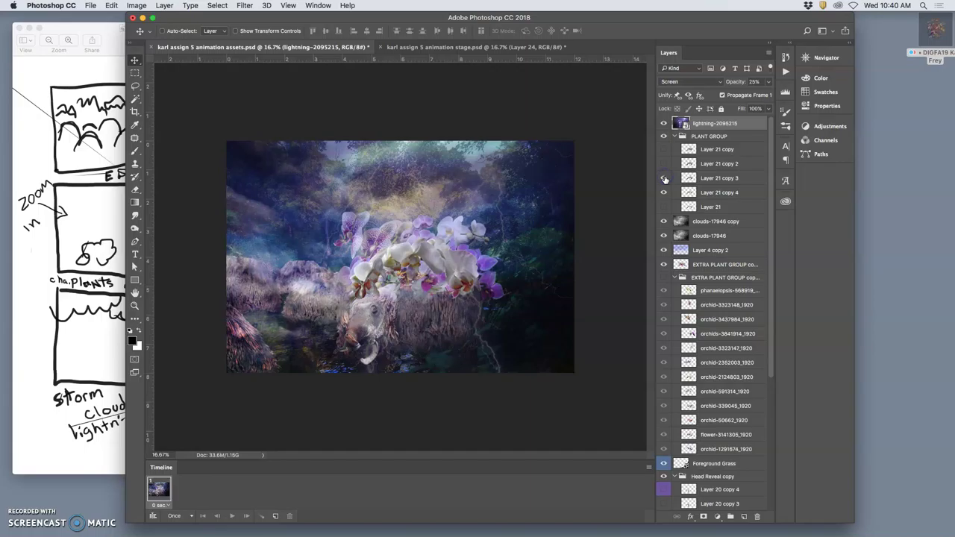
Compare the plant variants with the stage document's frame, and leave only Layer 21 copy 4 showing in PLANT GROUP
{"action": "left_click", "coordinate": [664, 179]}
{"action": "left_click", "coordinate": [663, 178]}
{"action": "left_click", "coordinate": [453, 50]}
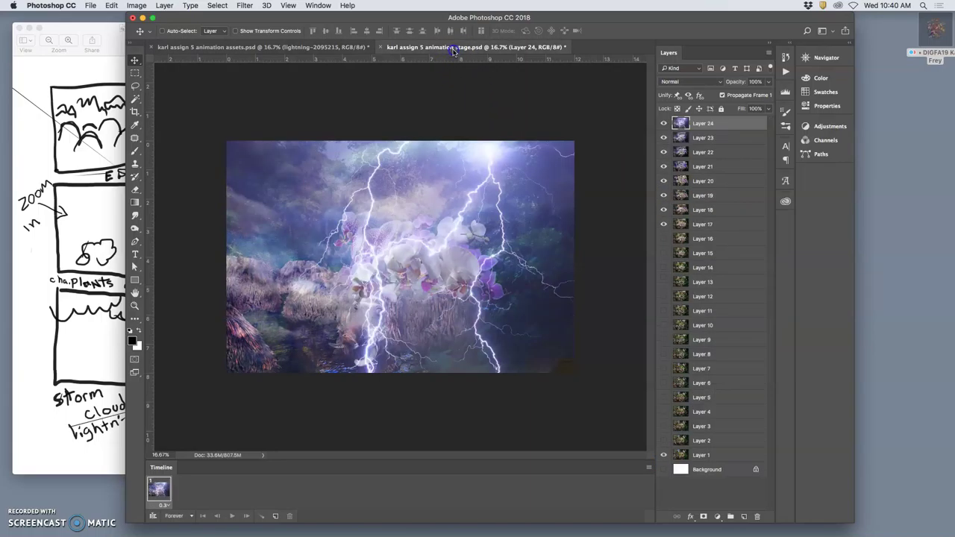
{"action": "left_click", "coordinate": [351, 48]}
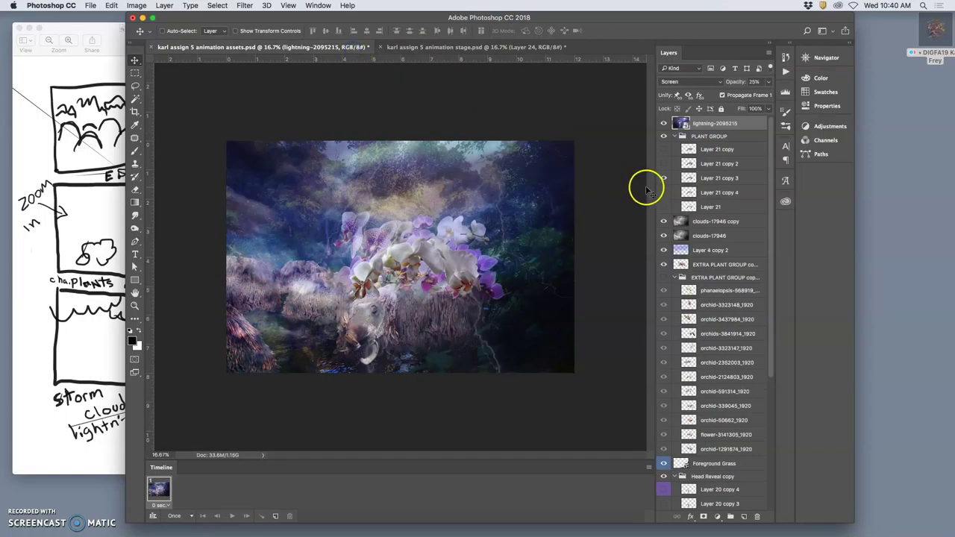
{"action": "left_click", "coordinate": [662, 178]}
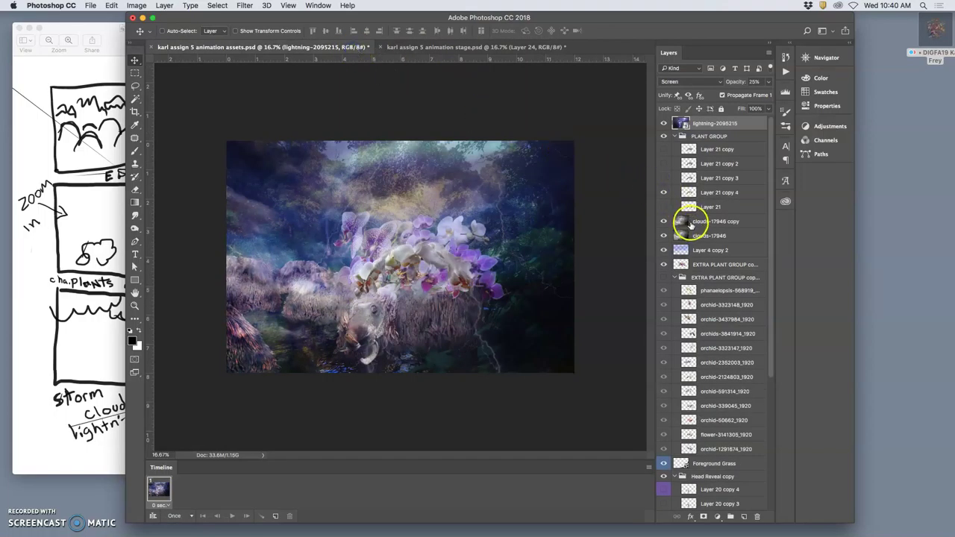
Shift Layer 21 copy 4 slightly right and down with Free Transform, to X 2256.50 px and Y 1578.50 px
{"action": "left_click_drag", "start_coordinate": [692, 194], "coordinate": [512, 206]}
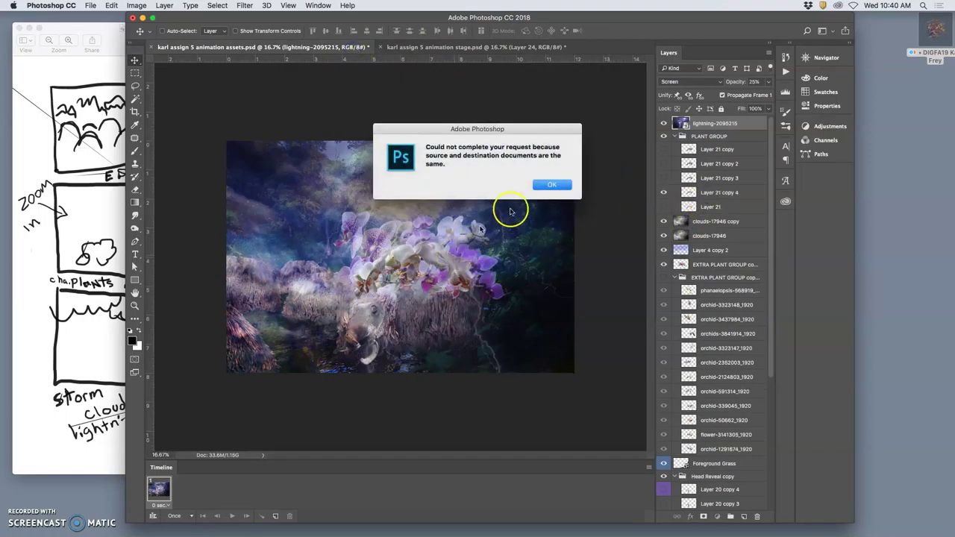
{"action": "left_click", "coordinate": [549, 185]}
{"action": "left_click", "coordinate": [708, 195]}
{"action": "key", "text": "super+t"}
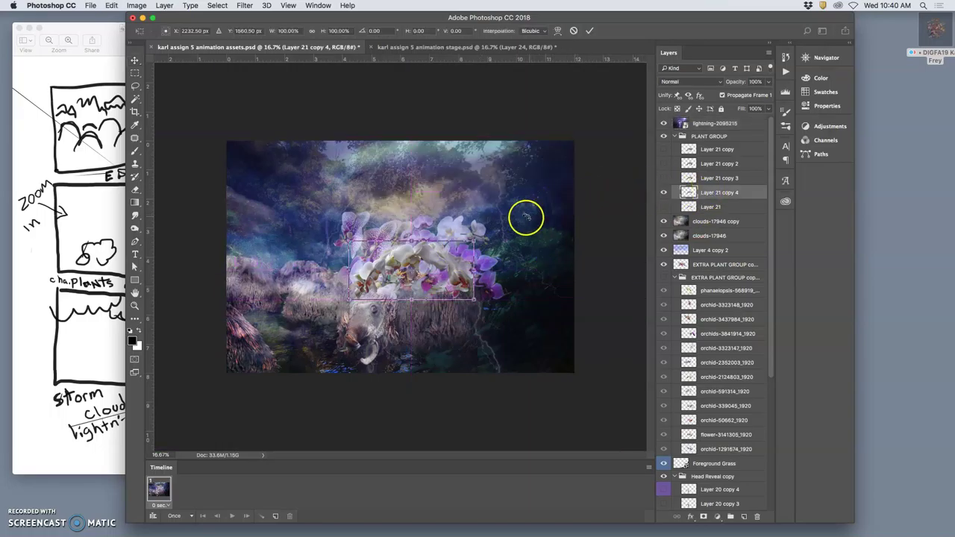
{"action": "key", "text": "Right"}
{"action": "key", "text": "Right"}
{"action": "key", "text": "Right"}
{"action": "key", "text": "Right"}
{"action": "key", "text": "Down"}
{"action": "key", "text": "Down"}
{"action": "key", "text": "Down"}
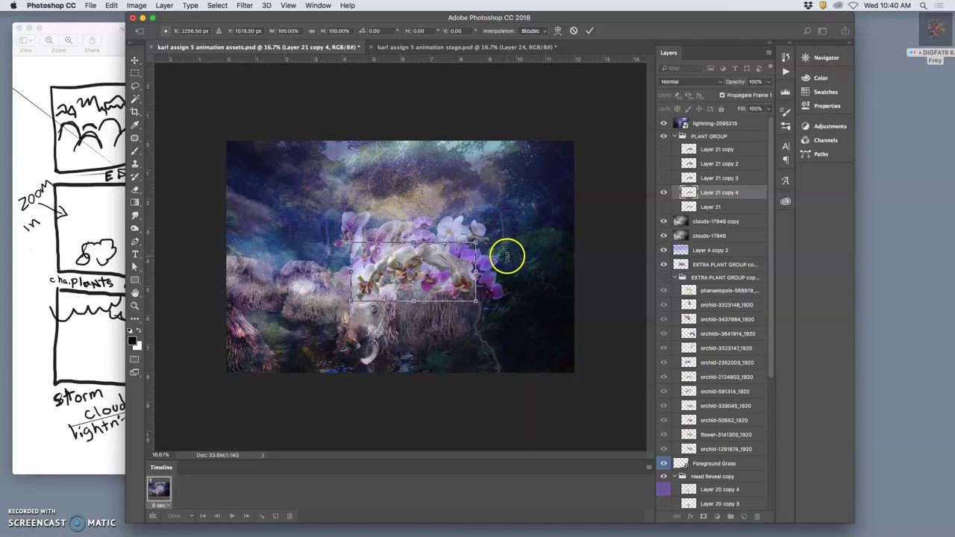
{"action": "key", "text": "Return"}
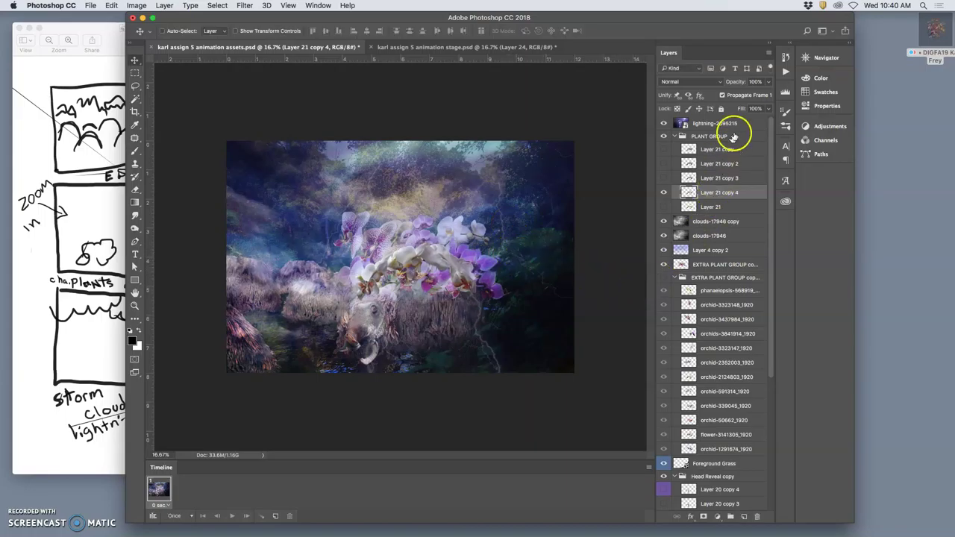
Set Layer 21 copy 4's opacity to 82% and clouds-17946 copy's opacity to 50%, comparing the composition with the stage document's frame
{"action": "left_click", "coordinate": [768, 82]}
{"action": "left_click_drag", "start_coordinate": [765, 88], "coordinate": [758, 93]}
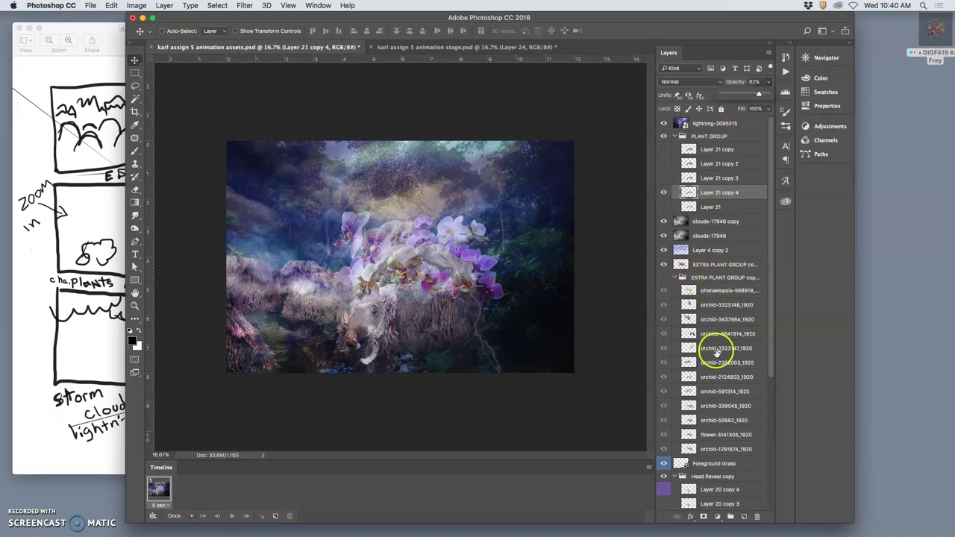
{"action": "left_click", "coordinate": [713, 221]}
{"action": "left_click", "coordinate": [767, 82]}
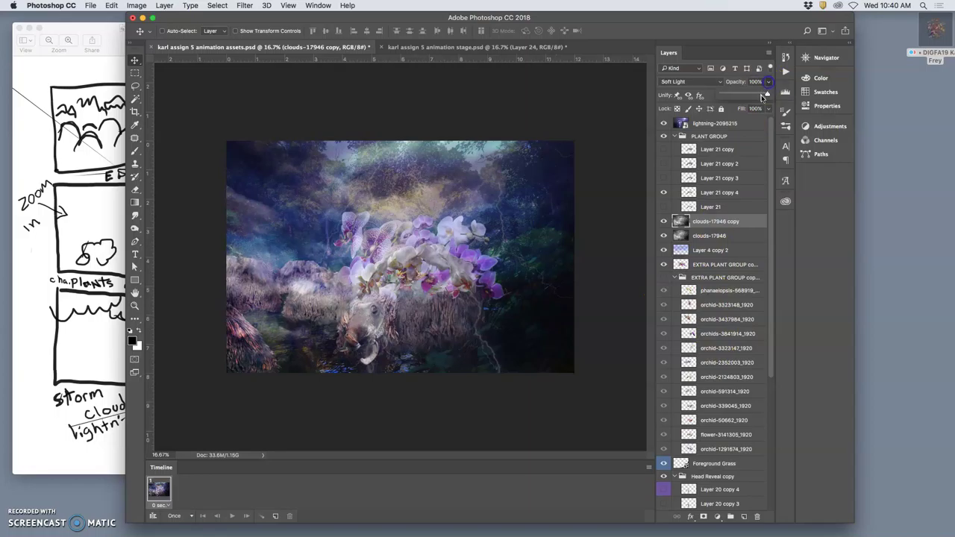
{"action": "left_click_drag", "start_coordinate": [766, 95], "coordinate": [755, 95]}
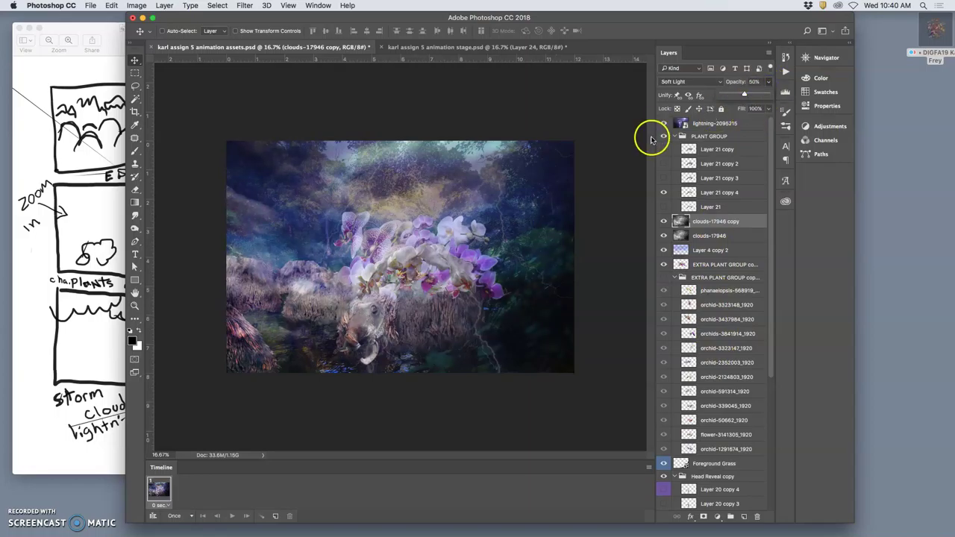
{"action": "left_click", "coordinate": [474, 47]}
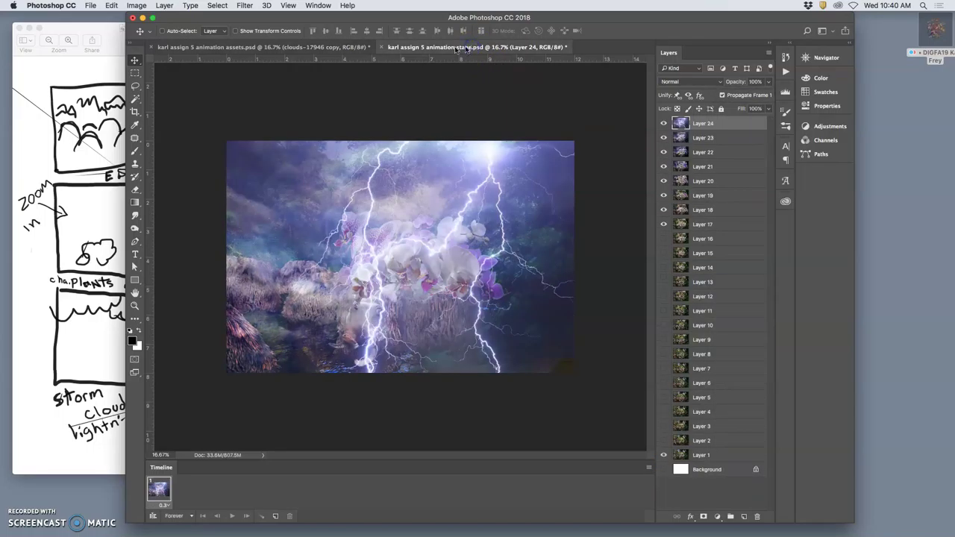
{"action": "left_click", "coordinate": [336, 47]}
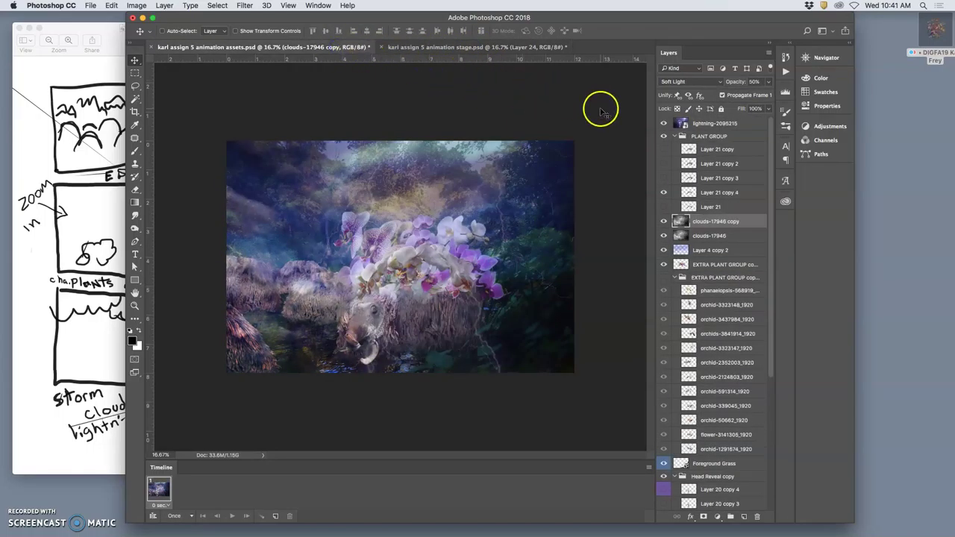
{"action": "left_click", "coordinate": [501, 47]}
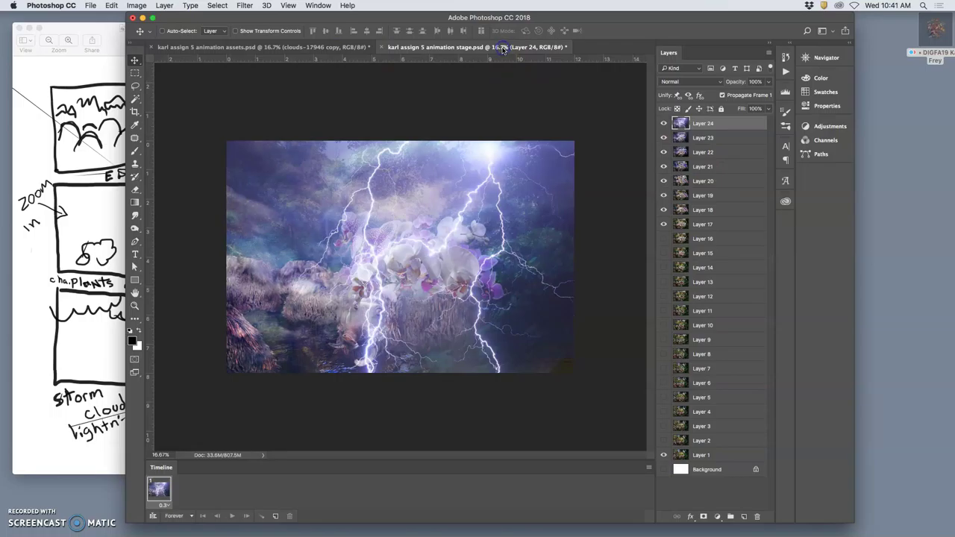
{"action": "left_click", "coordinate": [349, 46]}
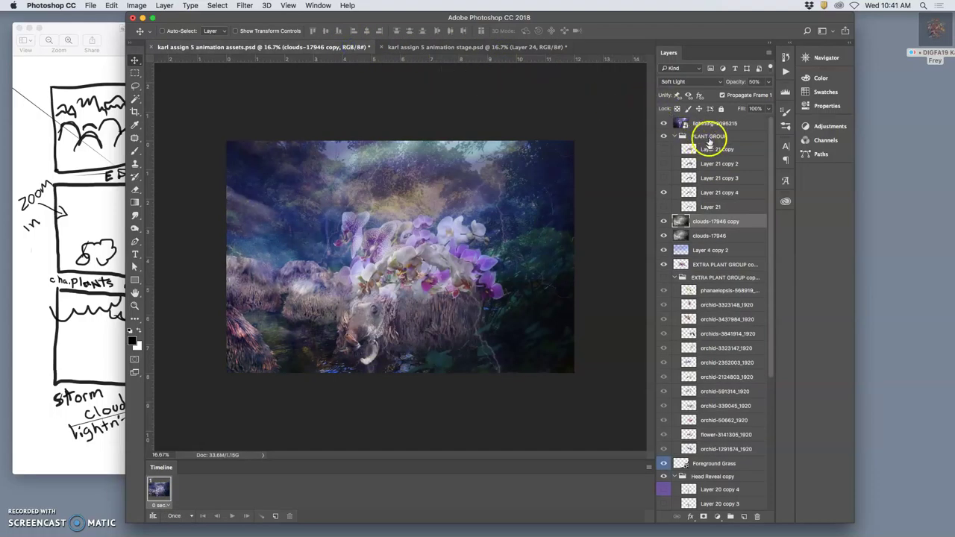
Stamp the visible layers into a new layer above lightning-2095215, and copy it into the stage document, comparing it with the preceding frame
{"action": "left_click", "coordinate": [707, 123]}
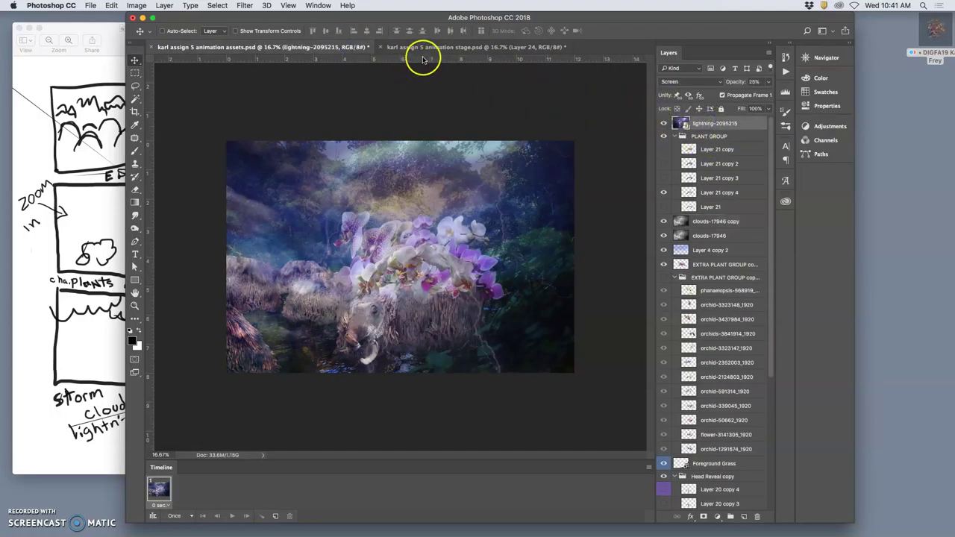
{"action": "left_click", "coordinate": [170, 5]}
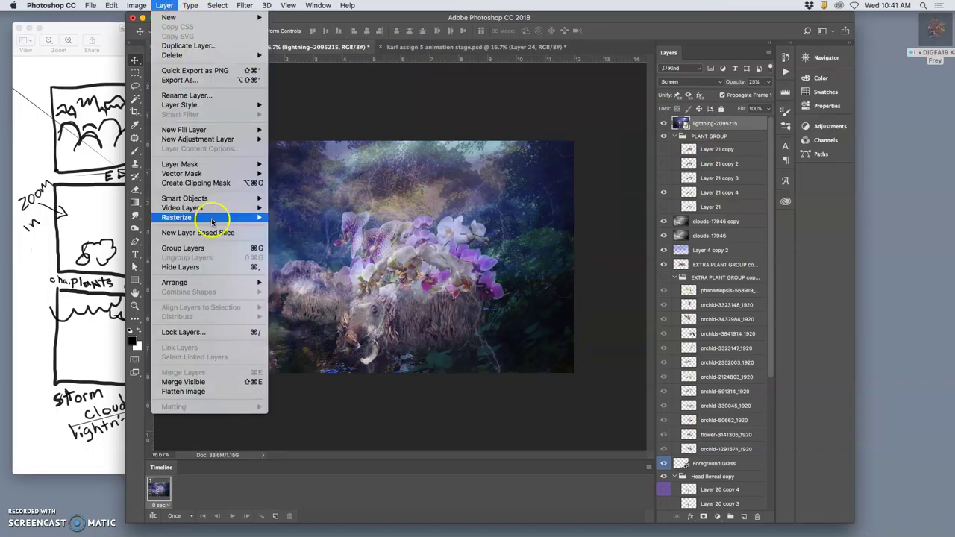
{"action": "left_click", "coordinate": [203, 380]}
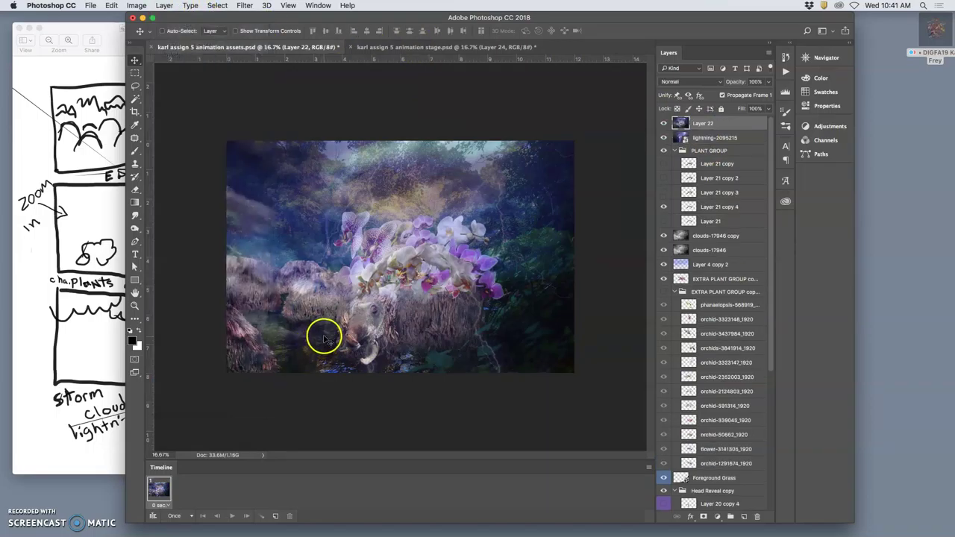
{"action": "key", "text": "super+a"}
{"action": "left_click_drag", "start_coordinate": [338, 336], "coordinate": [518, 235]}
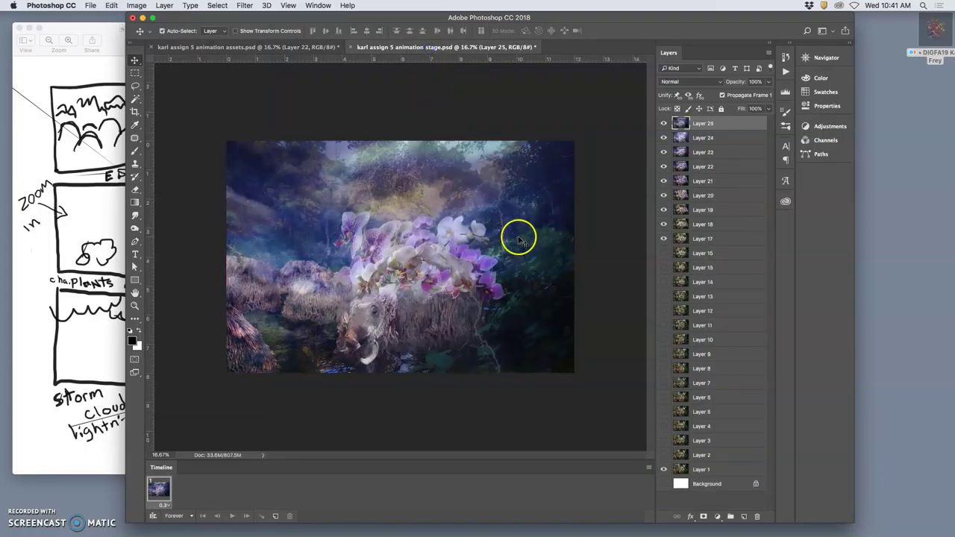
{"action": "left_click", "coordinate": [664, 124]}
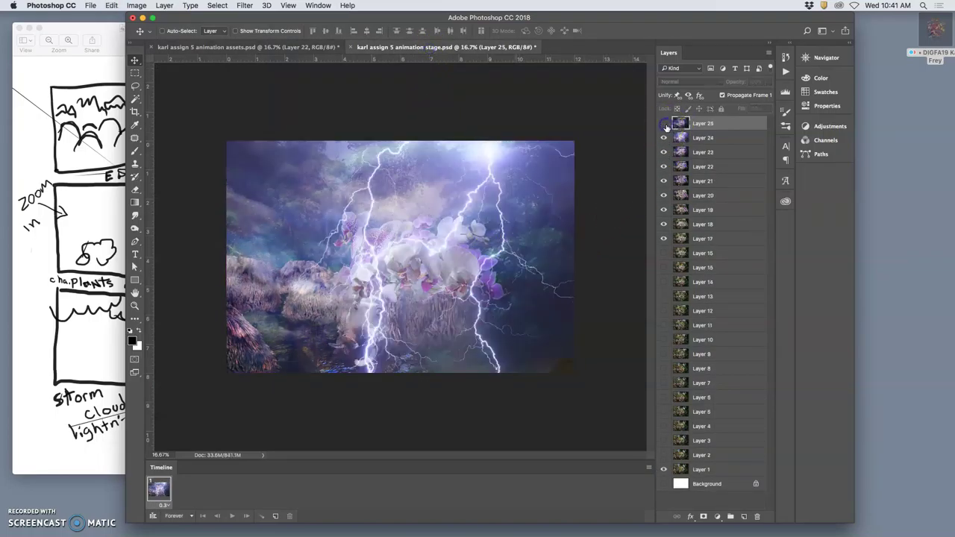
{"action": "left_click", "coordinate": [663, 124]}
{"action": "left_click", "coordinate": [664, 124]}
{"action": "left_click", "coordinate": [664, 124]}
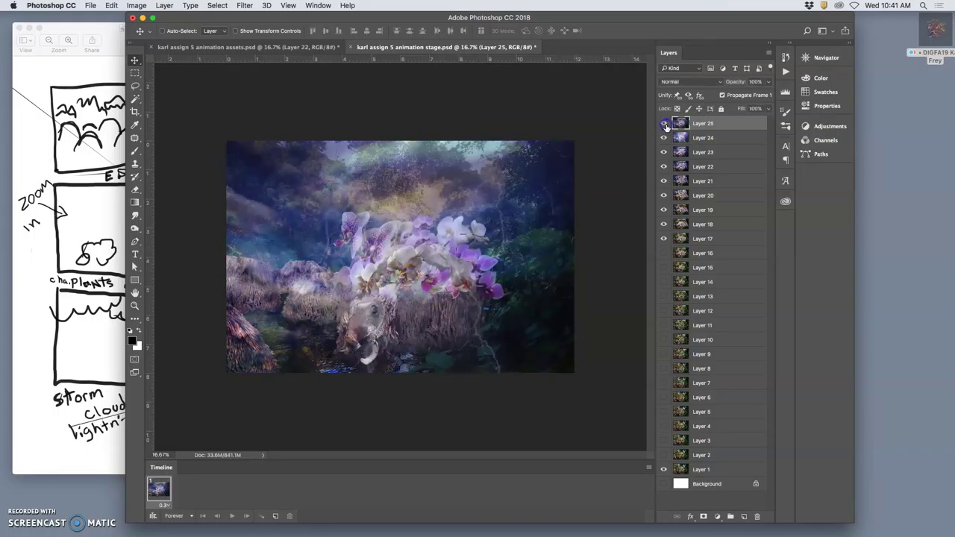
Clear the selection and delete the merged Layer 22 in the assets document, and set the lightning-2095215 layer's opacity to 0%
{"action": "left_click", "coordinate": [307, 48]}
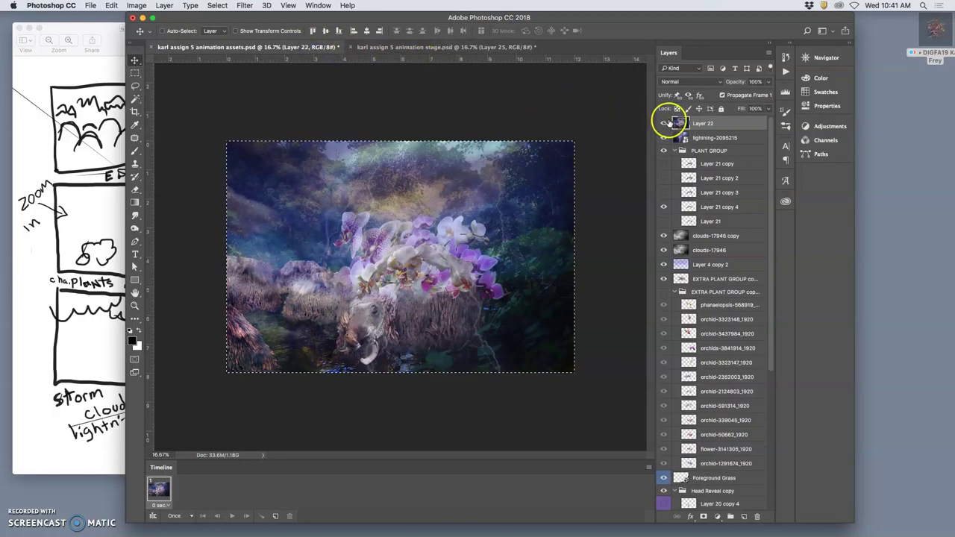
{"action": "key", "text": "super+d"}
{"action": "key", "text": "BackSpace"}
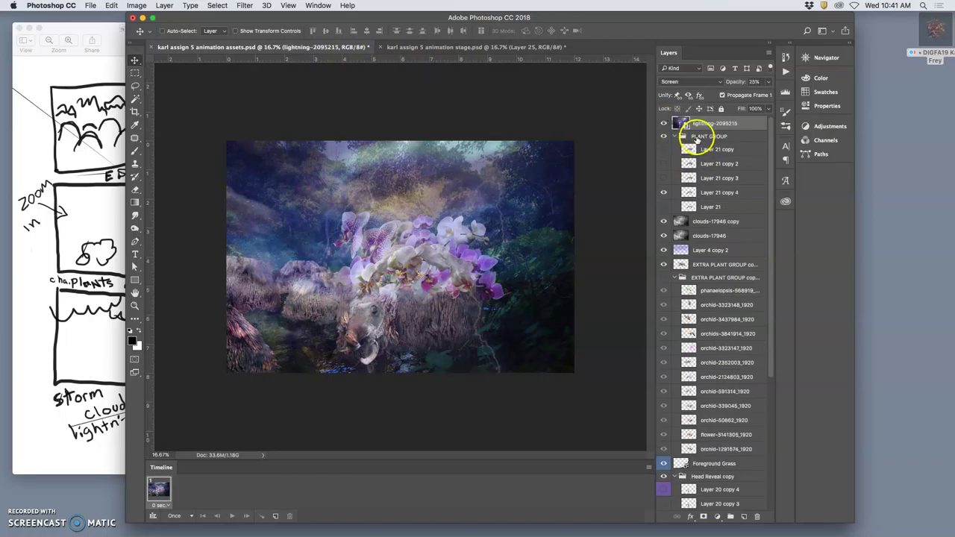
{"action": "left_click_drag", "start_coordinate": [770, 84], "coordinate": [701, 90]}
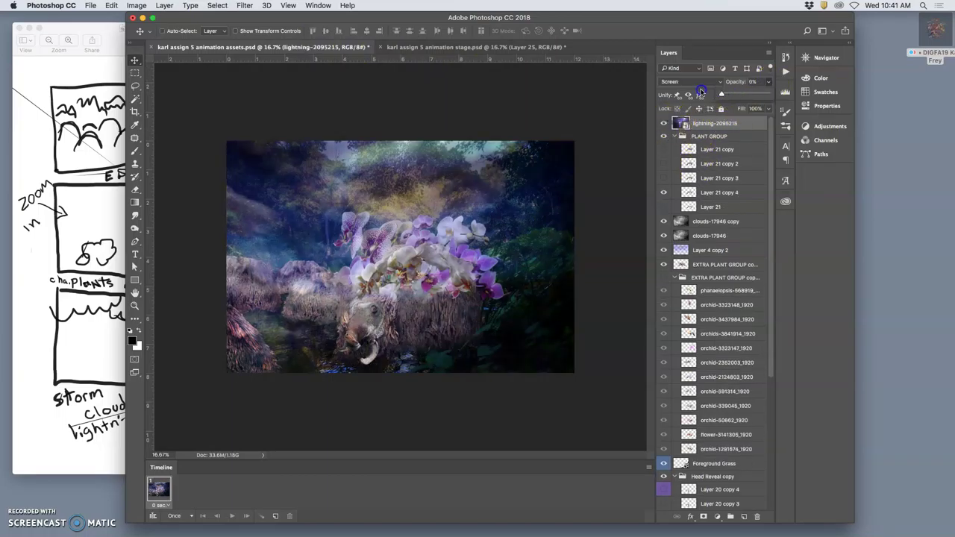
Set the clouds-17946 copy layer's opacity to 9%, and show Layer 21 instead of Layer 21 copy 4 in PLANT GROUP
{"action": "left_click", "coordinate": [715, 220]}
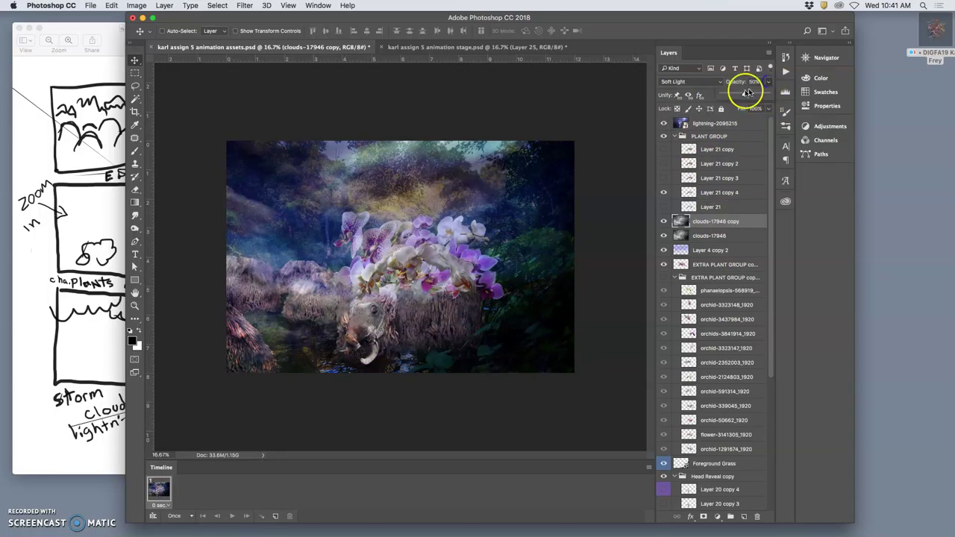
{"action": "left_click_drag", "start_coordinate": [746, 92], "coordinate": [731, 94]}
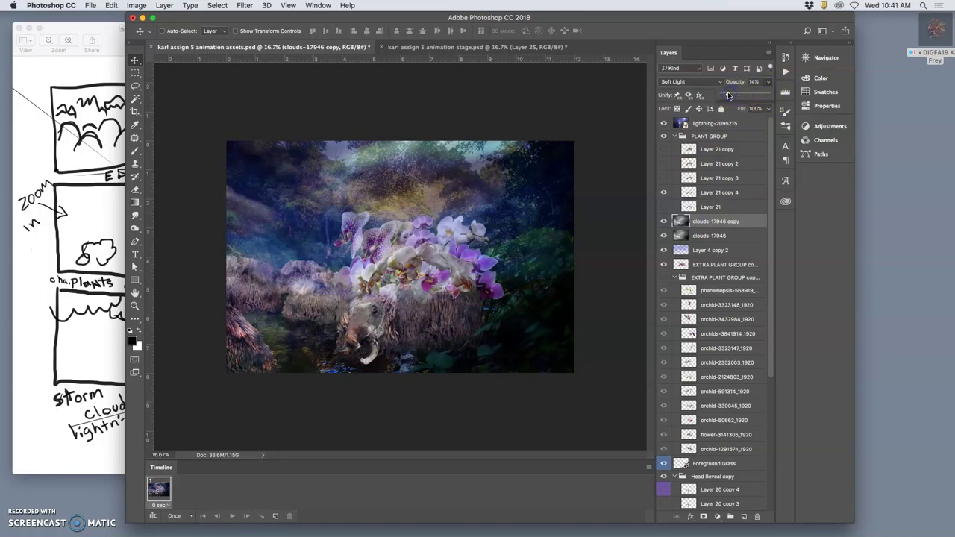
{"action": "left_click", "coordinate": [664, 194]}
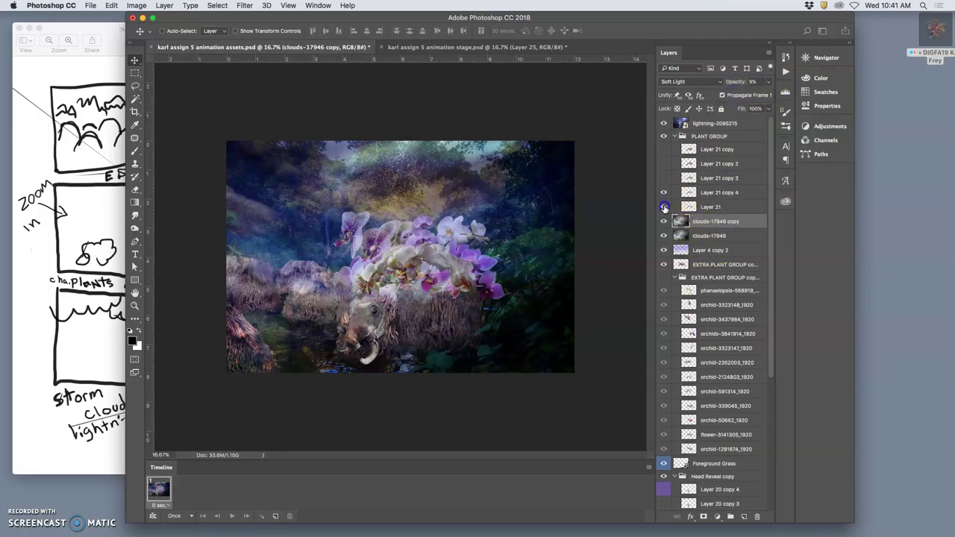
{"action": "left_click", "coordinate": [664, 194]}
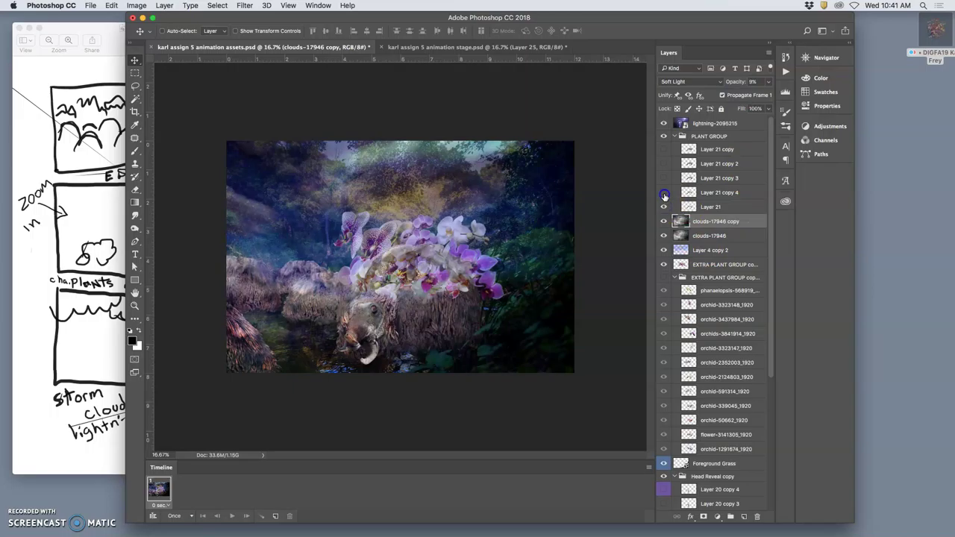
{"action": "left_click", "coordinate": [475, 48]}
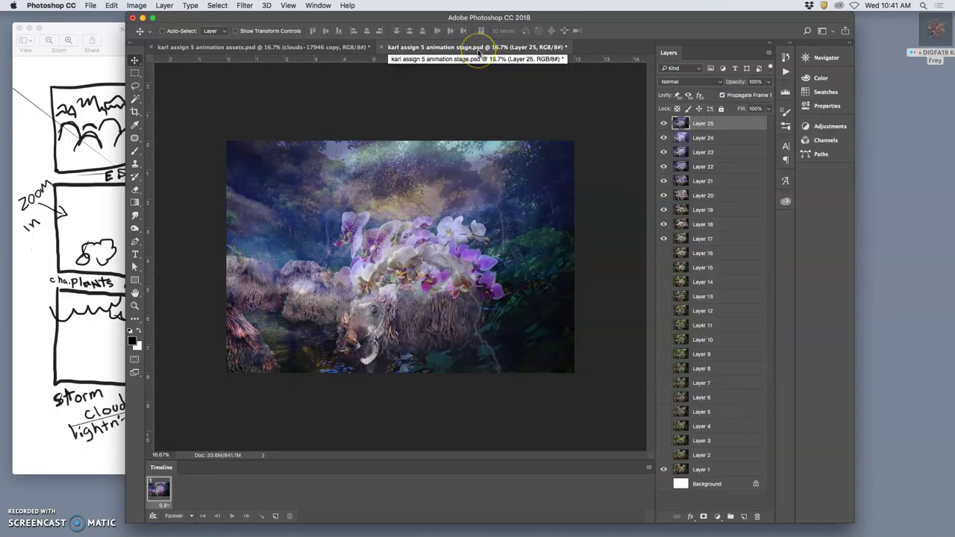
{"action": "left_click", "coordinate": [365, 47]}
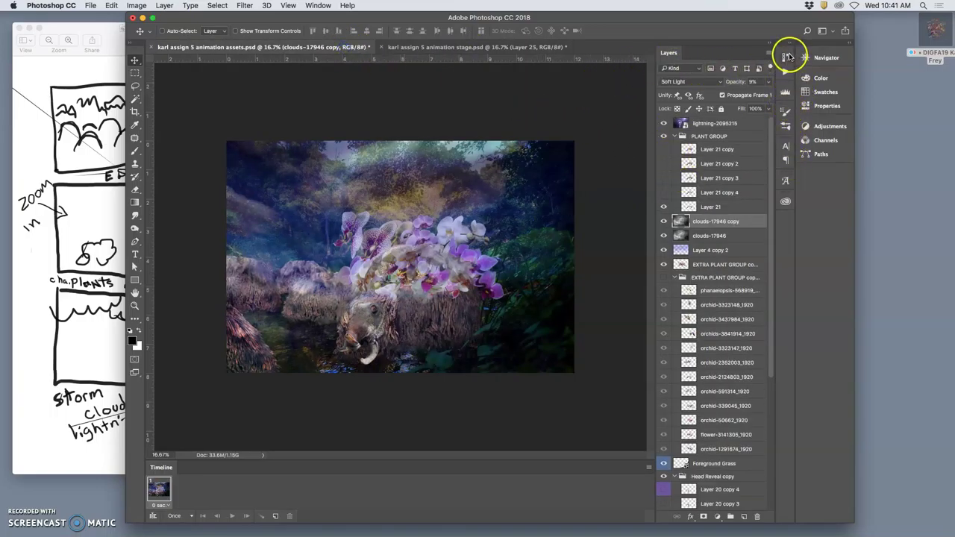
Review the assets document's recent history states from the deselection onward, and return to the latest opacity change
{"action": "left_click", "coordinate": [786, 58]}
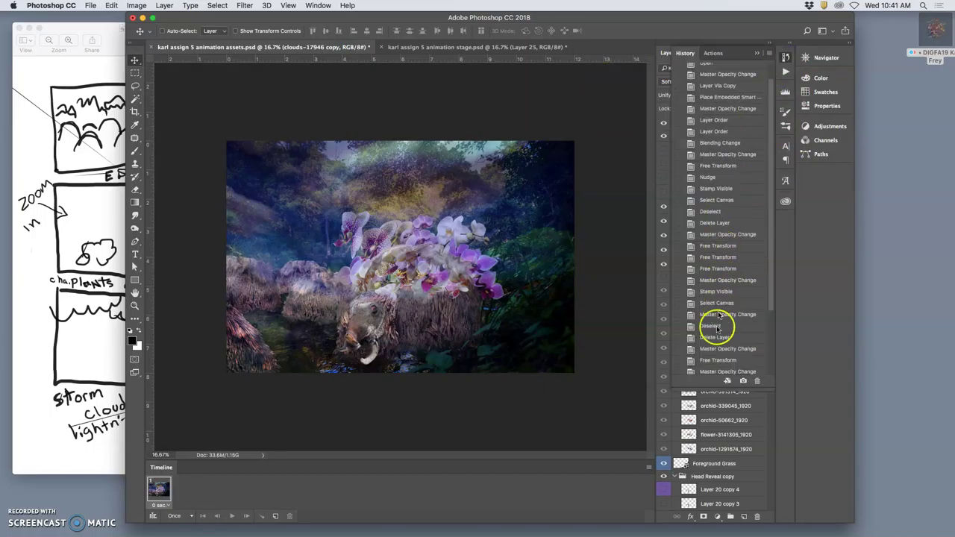
{"action": "left_click", "coordinate": [714, 349]}
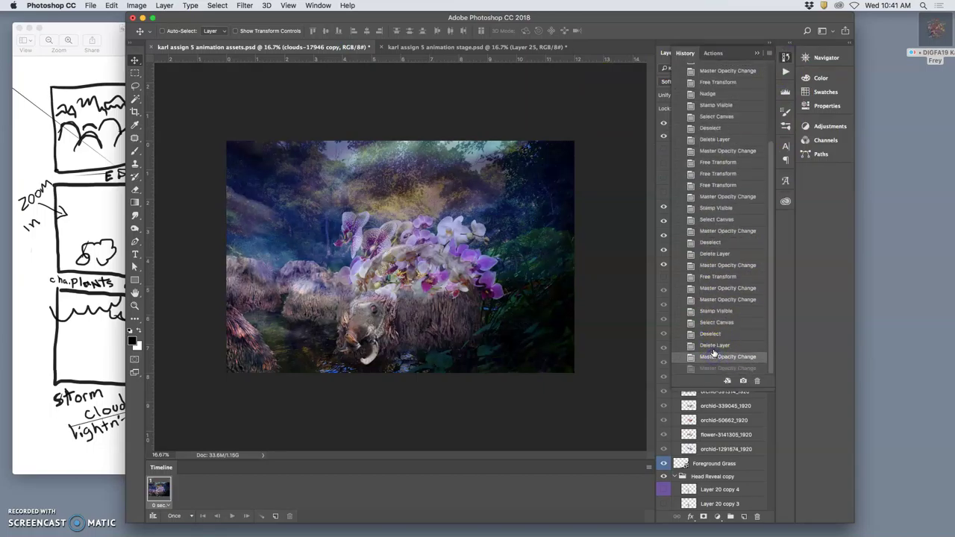
{"action": "left_click", "coordinate": [710, 335]}
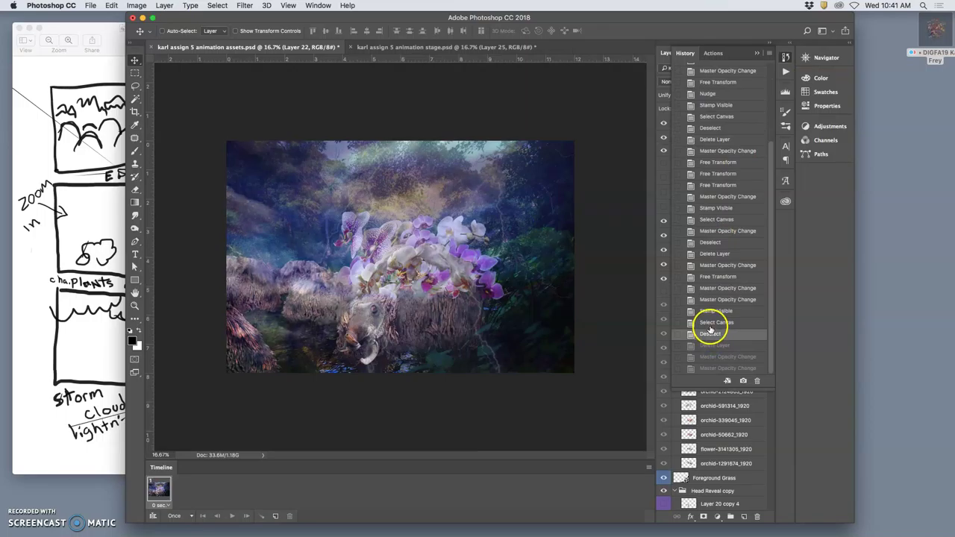
{"action": "left_click", "coordinate": [709, 340]}
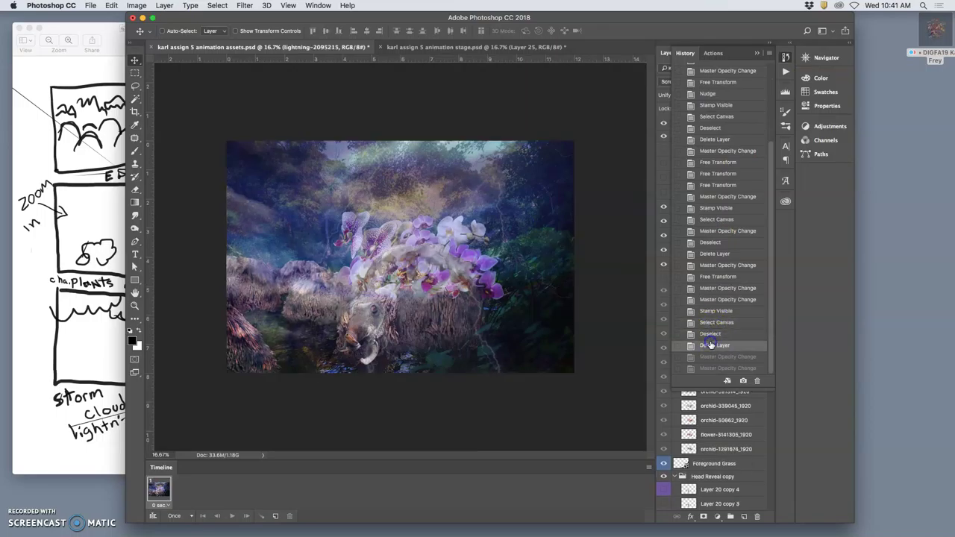
{"action": "left_click", "coordinate": [710, 358]}
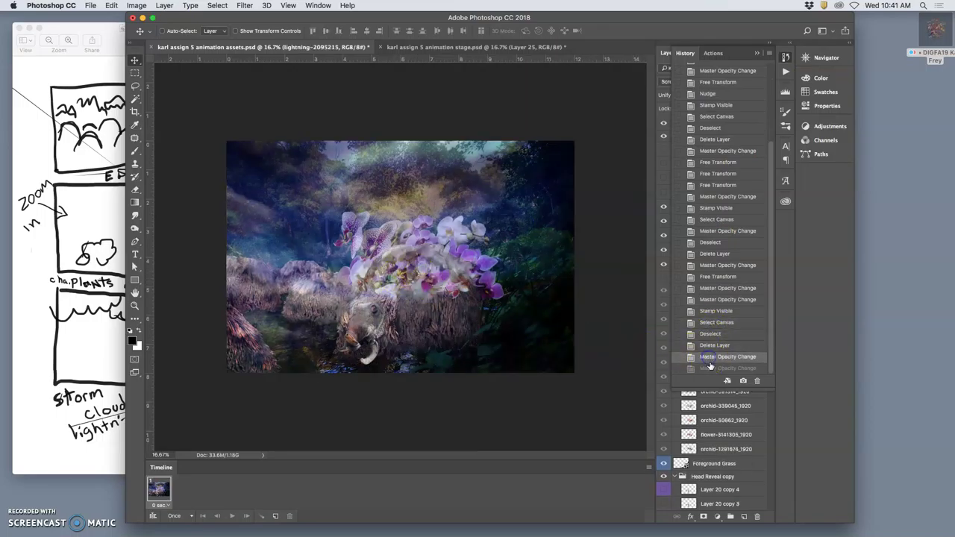
{"action": "left_click", "coordinate": [709, 368]}
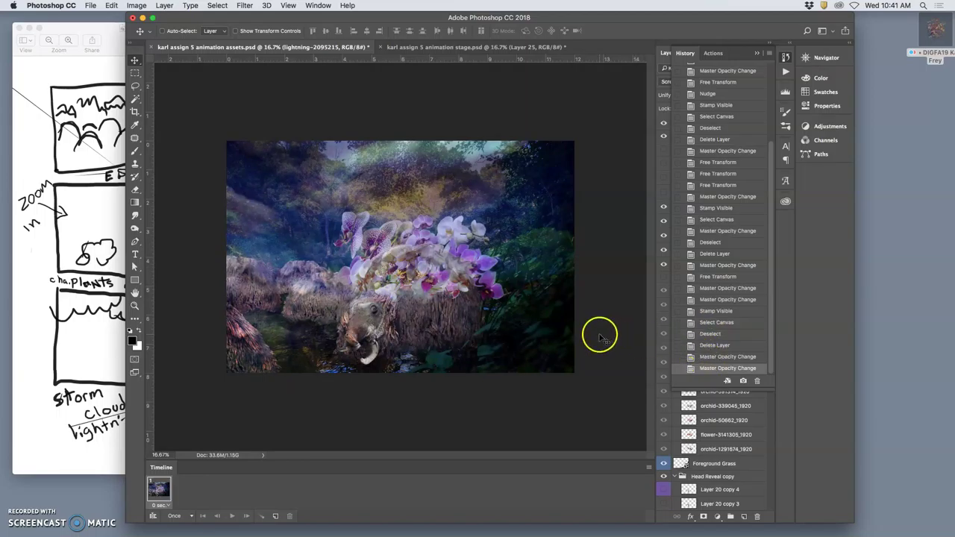
Return the assets document to the last Deselect history state, and delete the merged Layer 22
{"action": "left_click", "coordinate": [712, 337]}
{"action": "left_click", "coordinate": [632, 313]}
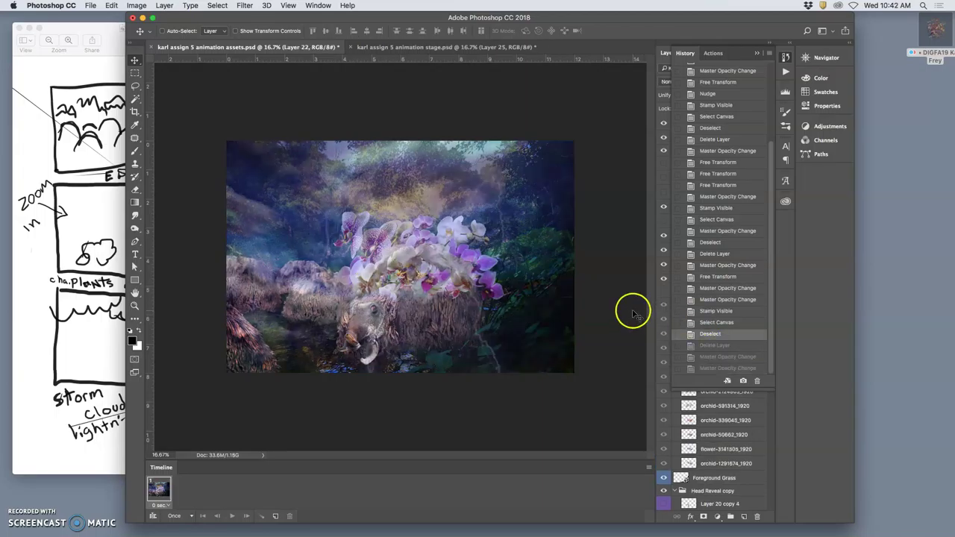
{"action": "left_click", "coordinate": [756, 53]}
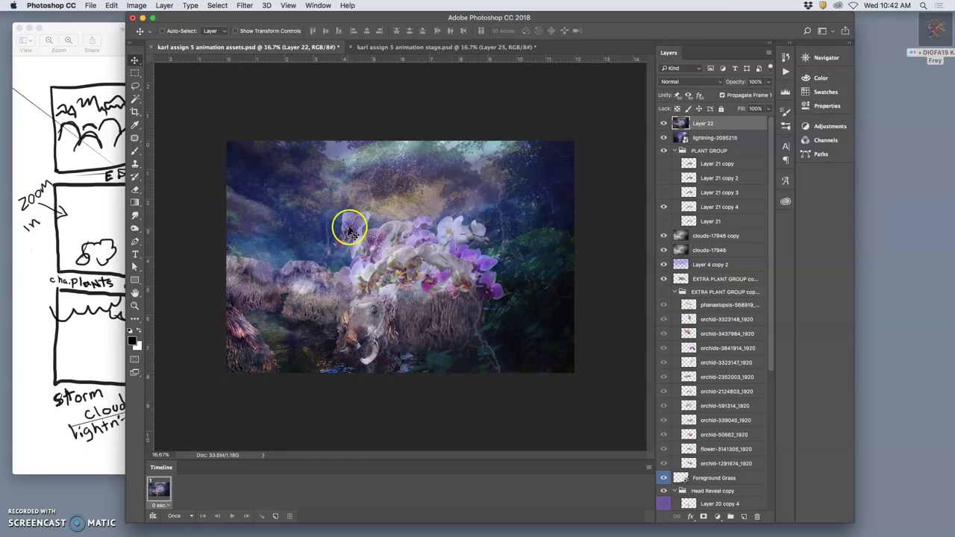
{"action": "left_click", "coordinate": [663, 123]}
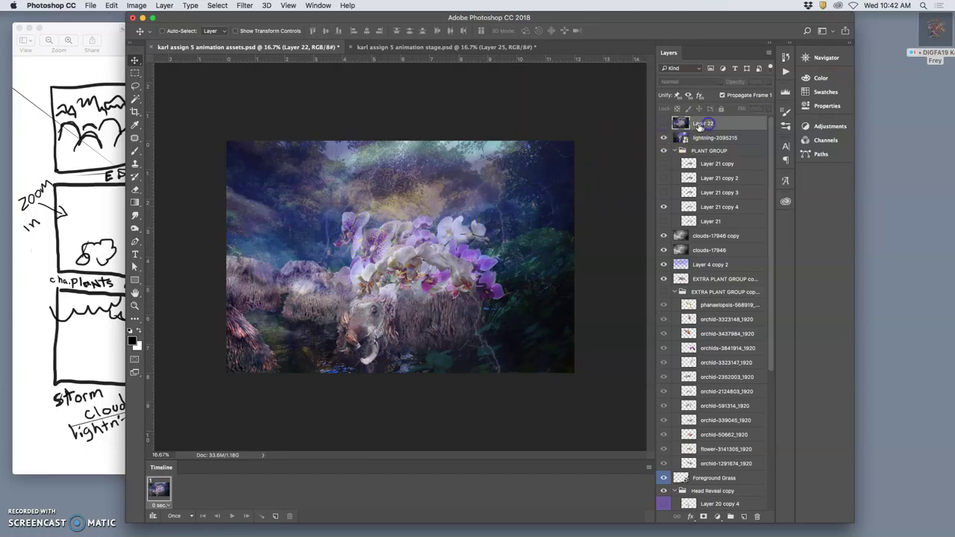
{"action": "key", "text": "Delete"}
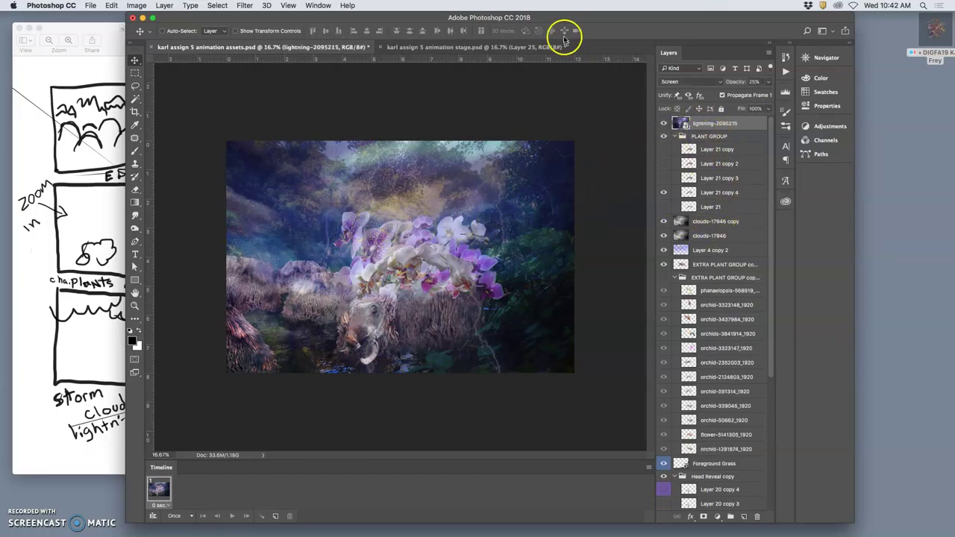
Compare Layer 25 with the frame below it in the stage document, and delete Layer 25
{"action": "left_click", "coordinate": [511, 47]}
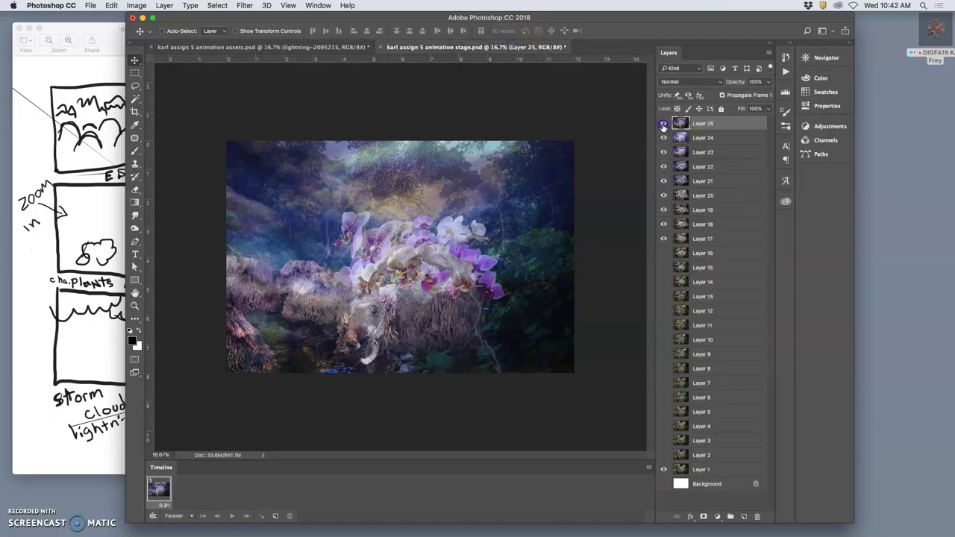
{"action": "left_click", "coordinate": [663, 125]}
{"action": "left_click", "coordinate": [663, 124]}
{"action": "left_click", "coordinate": [663, 124]}
{"action": "left_click", "coordinate": [663, 124]}
{"action": "key", "text": "Delete"}
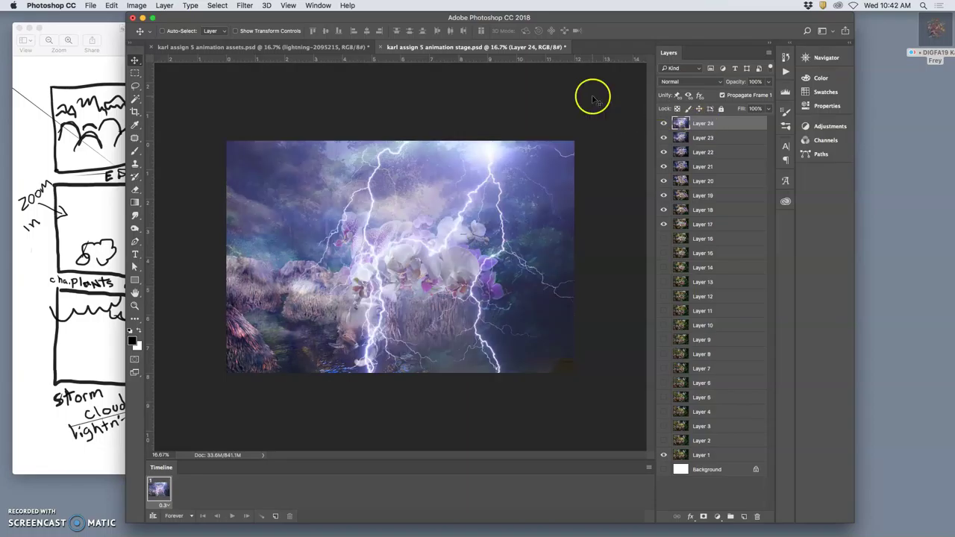
Scale EXTRA PLANT GROUP copy 3 in the assets document to about 91% width and 77% height, and nudge it slightly left
{"action": "left_click", "coordinate": [356, 47]}
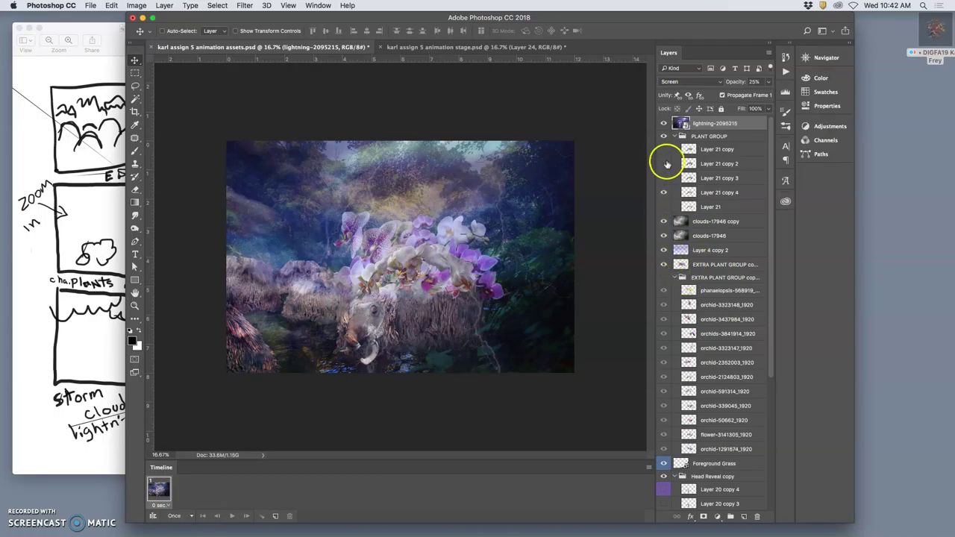
{"action": "left_click", "coordinate": [701, 264]}
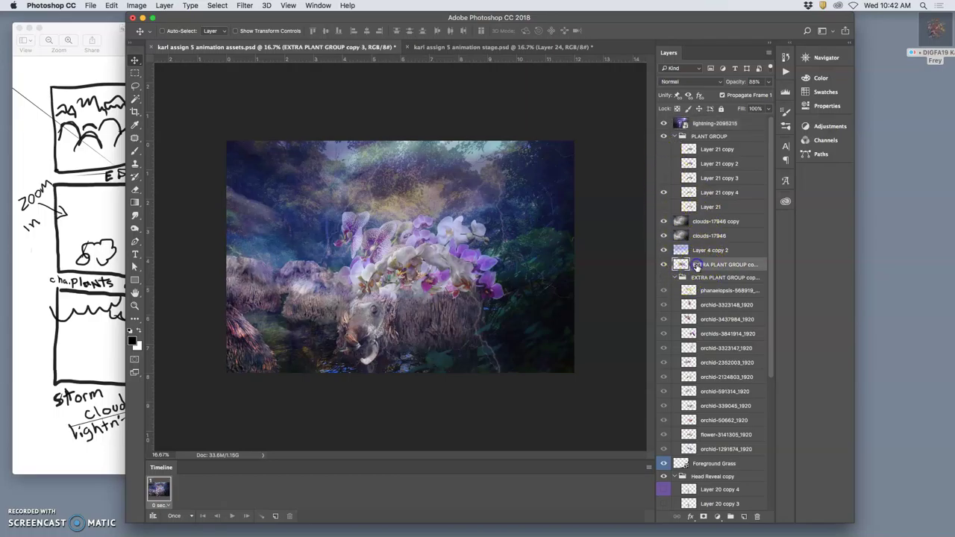
{"action": "key", "text": "super+t"}
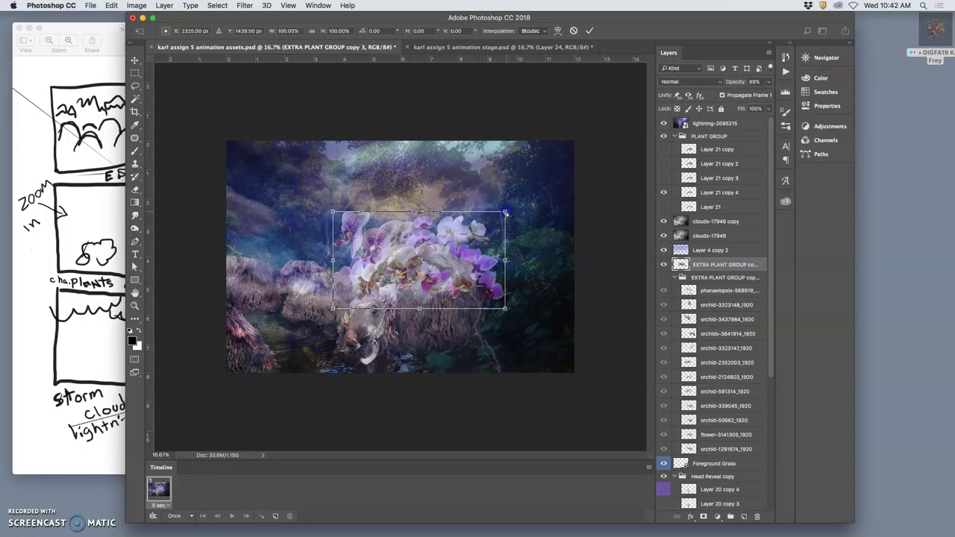
{"action": "left_click_drag", "start_coordinate": [506, 214], "coordinate": [502, 221]}
{"action": "left_click", "coordinate": [356, 221]}
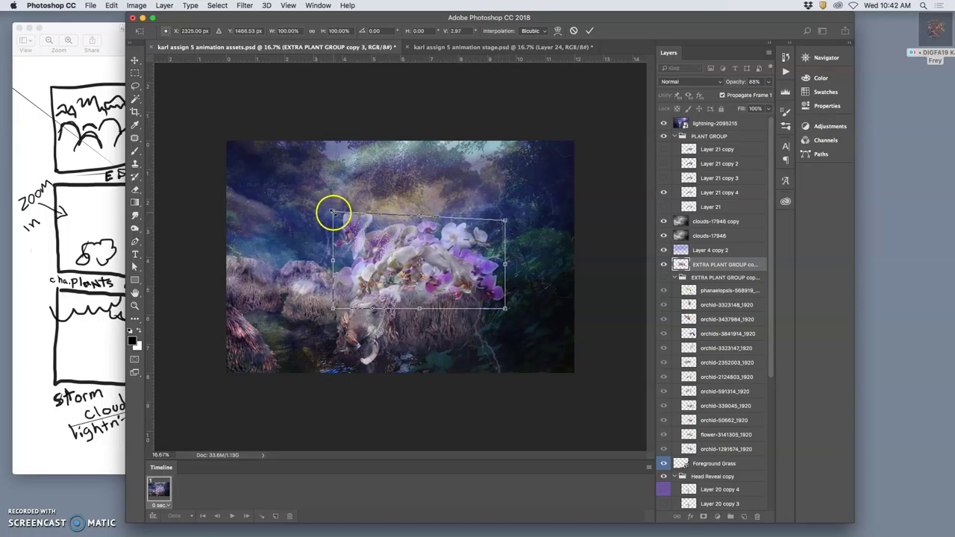
{"action": "left_click_drag", "start_coordinate": [334, 217], "coordinate": [347, 233]}
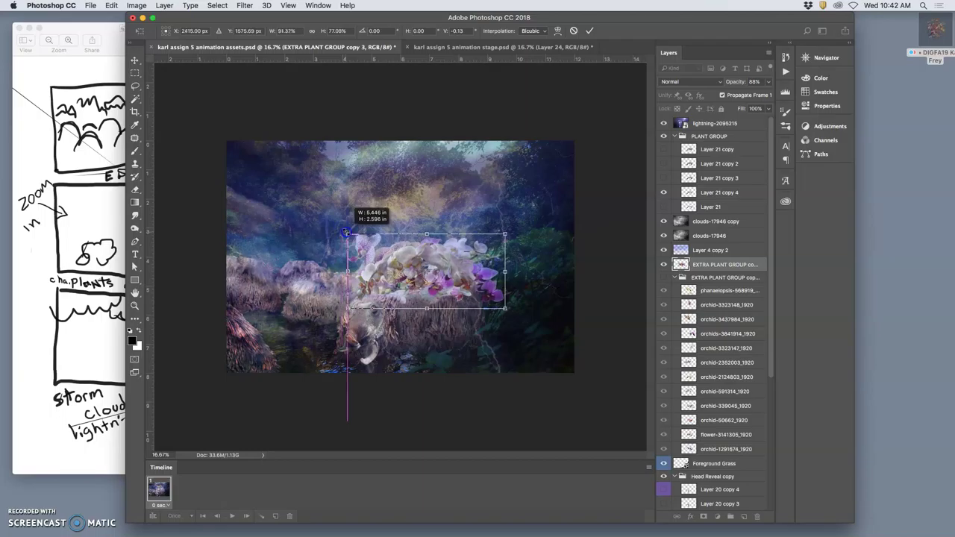
{"action": "key", "text": "Left"}
{"action": "key", "text": "Left"}
{"action": "key", "text": "Left"}
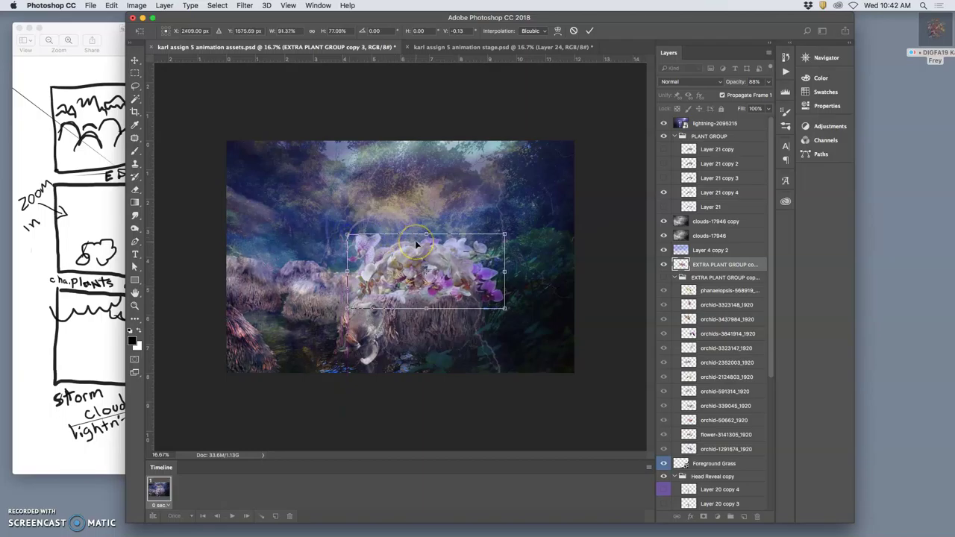
{"action": "key", "text": "Left"}
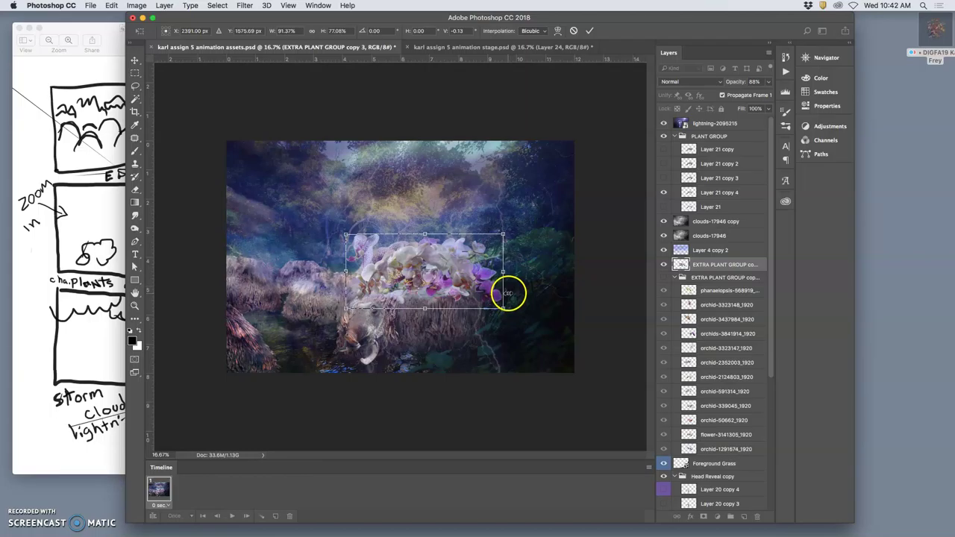
{"action": "key", "text": "Return"}
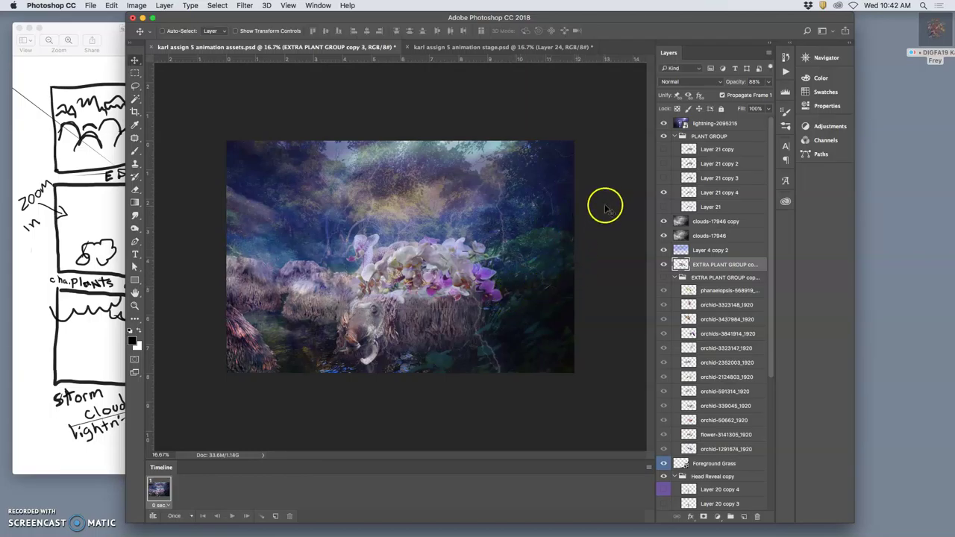
{"action": "left_click", "coordinate": [502, 48]}
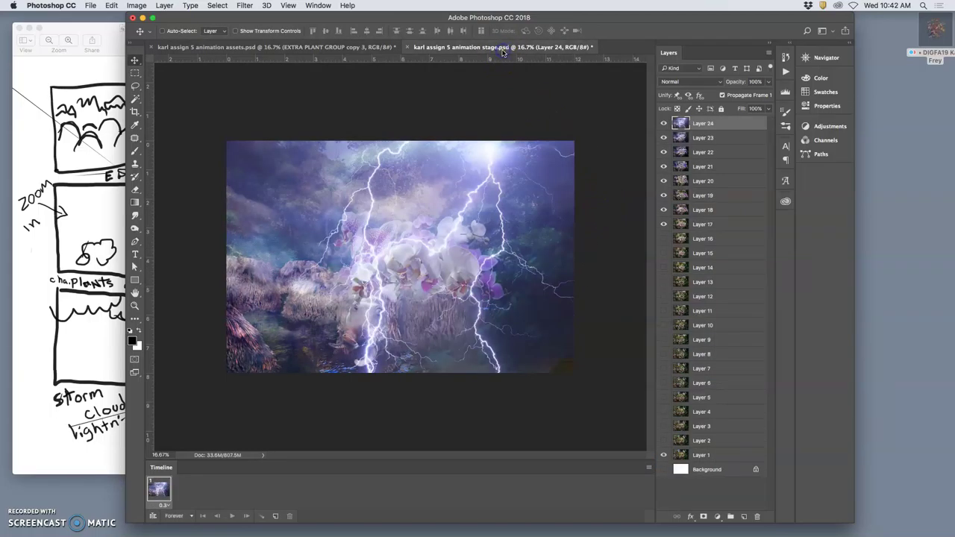
{"action": "left_click", "coordinate": [367, 48]}
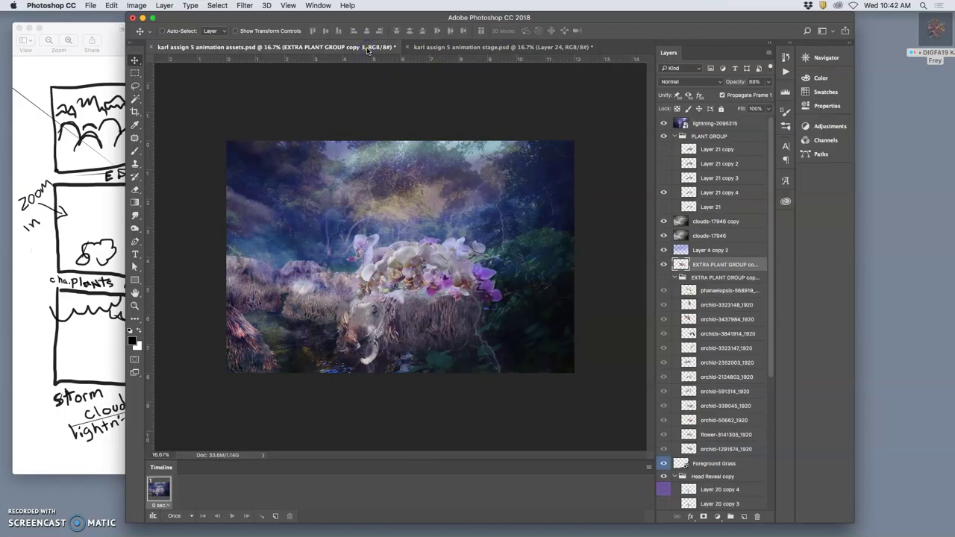
Show Layer 21 copy 3 instead of Layer 21 copy 4 in PLANT GROUP, and shift it slightly down and to the left
{"action": "left_click", "coordinate": [664, 179]}
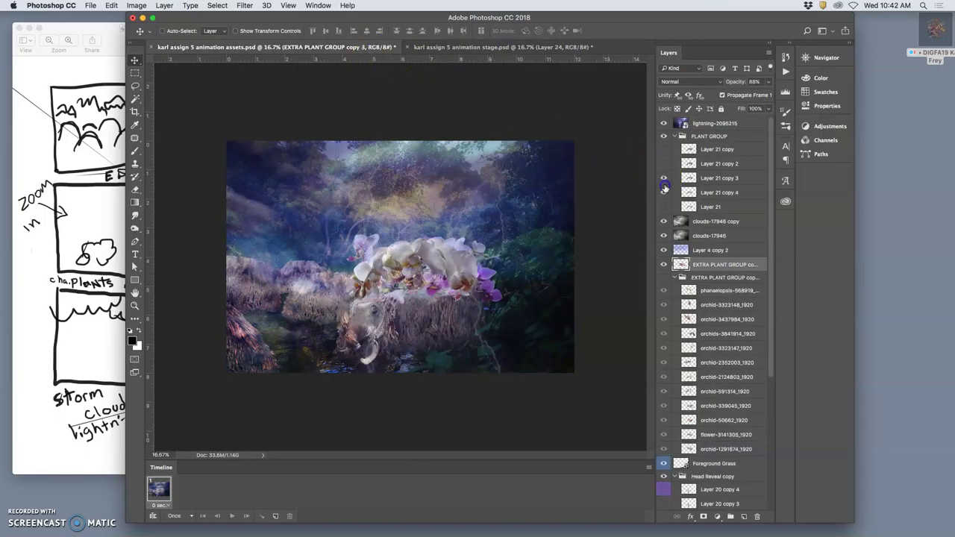
{"action": "left_click", "coordinate": [663, 194]}
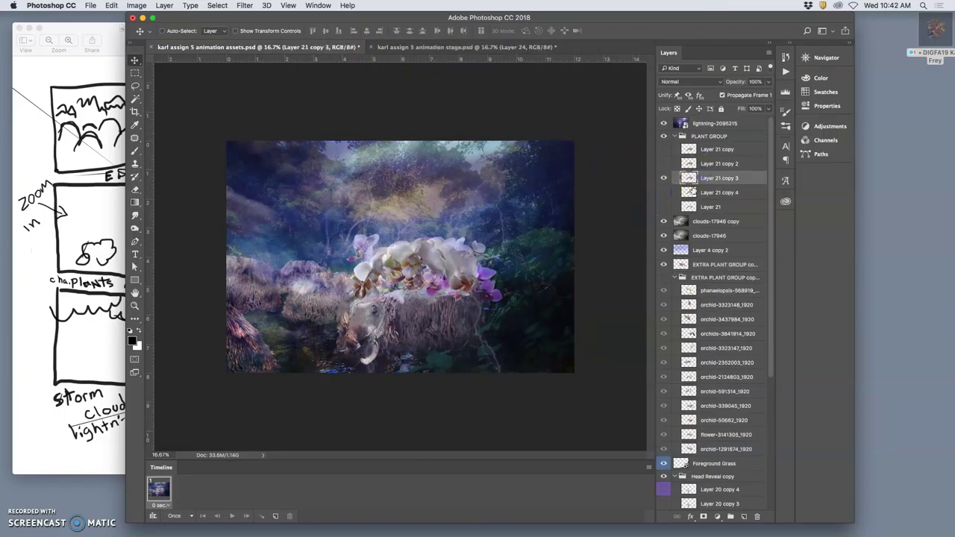
{"action": "mouse_move", "coordinate": [426, 251]}
{"action": "left_mouse_down"}
{"action": "mouse_move", "coordinate": [396, 247]}
{"action": "mouse_move", "coordinate": [420, 255]}
{"action": "left_mouse_up"}
Set Layer 21 copy 3's opacity to 79%, and compare the composition with the stage document's latest frame
{"action": "left_click", "coordinate": [769, 82]}
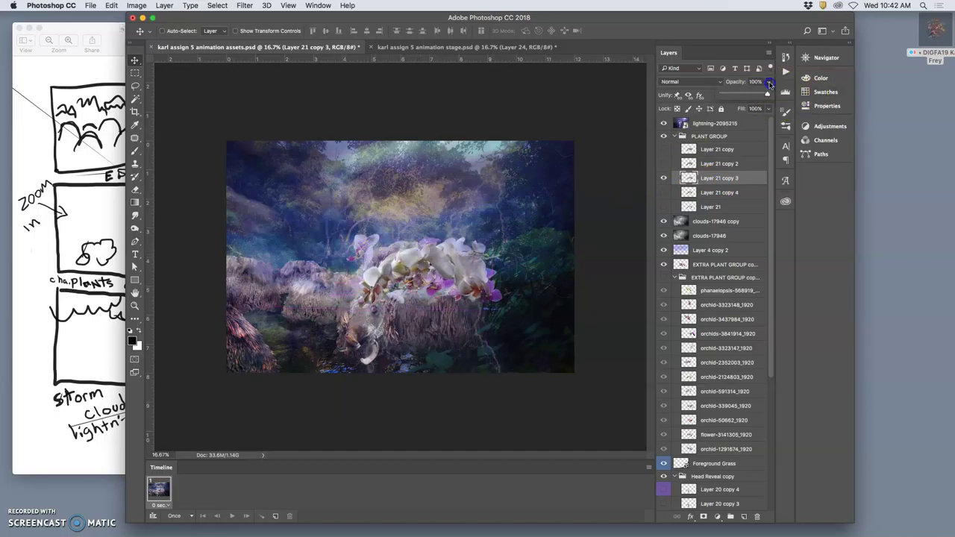
{"action": "left_click_drag", "start_coordinate": [749, 95], "coordinate": [755, 94]}
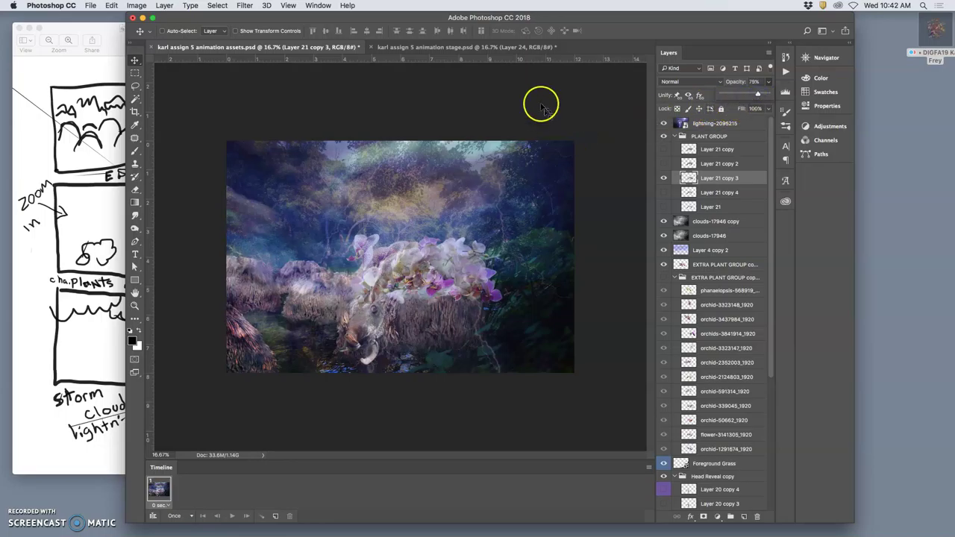
{"action": "left_click", "coordinate": [491, 47]}
{"action": "left_click", "coordinate": [344, 48]}
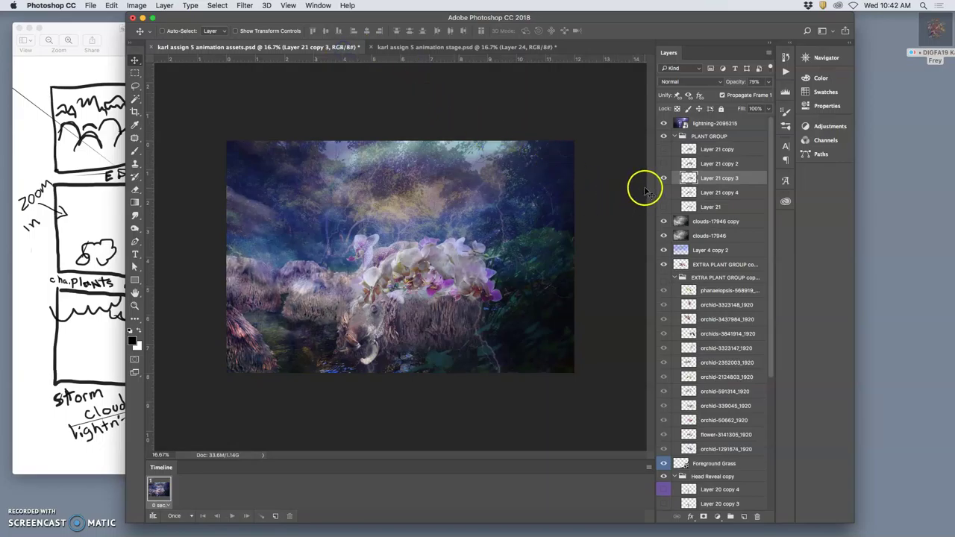
Warp the orchids on Layer 21 copy 3 slightly at both upper ends and the centre, and compare with the stage frame
{"action": "key", "text": "super+t"}
{"action": "right_click", "coordinate": [395, 261]}
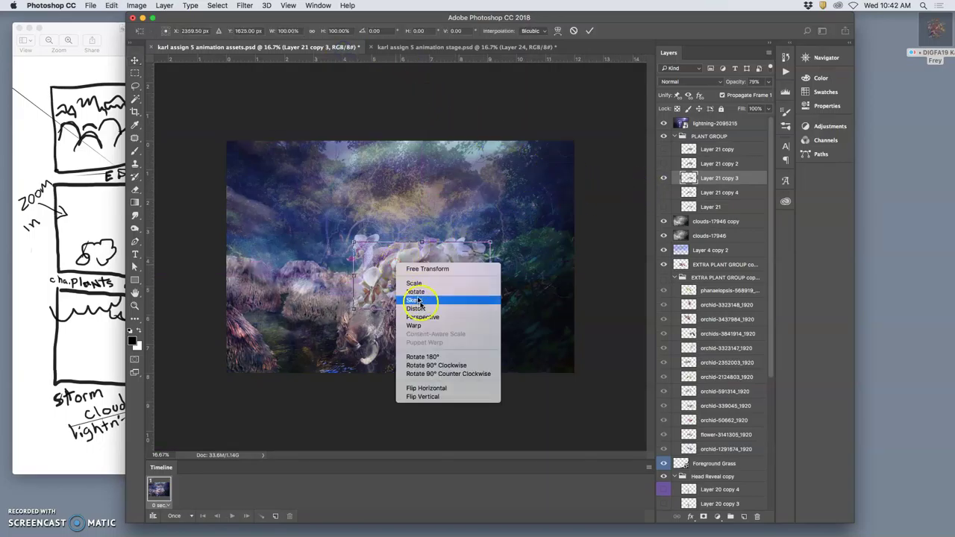
{"action": "left_click", "coordinate": [419, 326]}
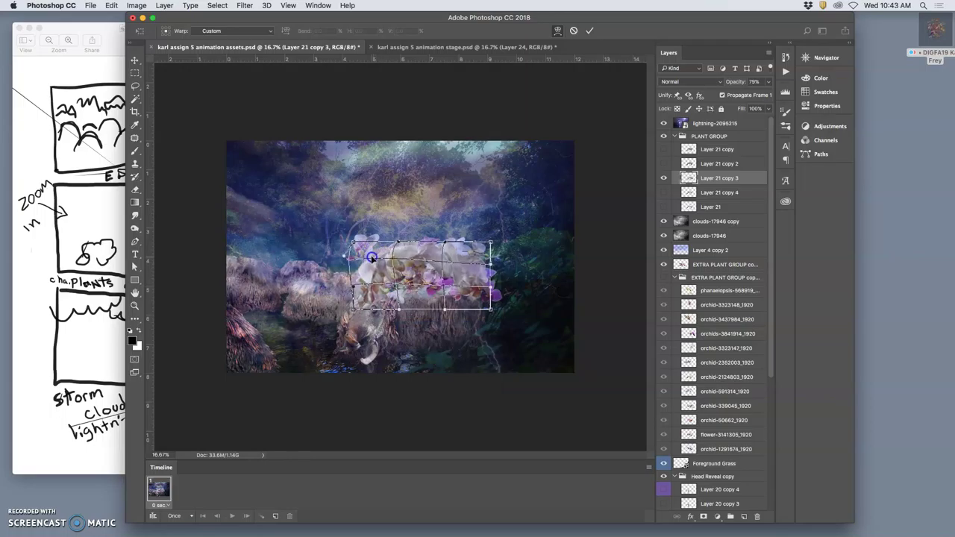
{"action": "left_click_drag", "start_coordinate": [372, 258], "coordinate": [426, 286]}
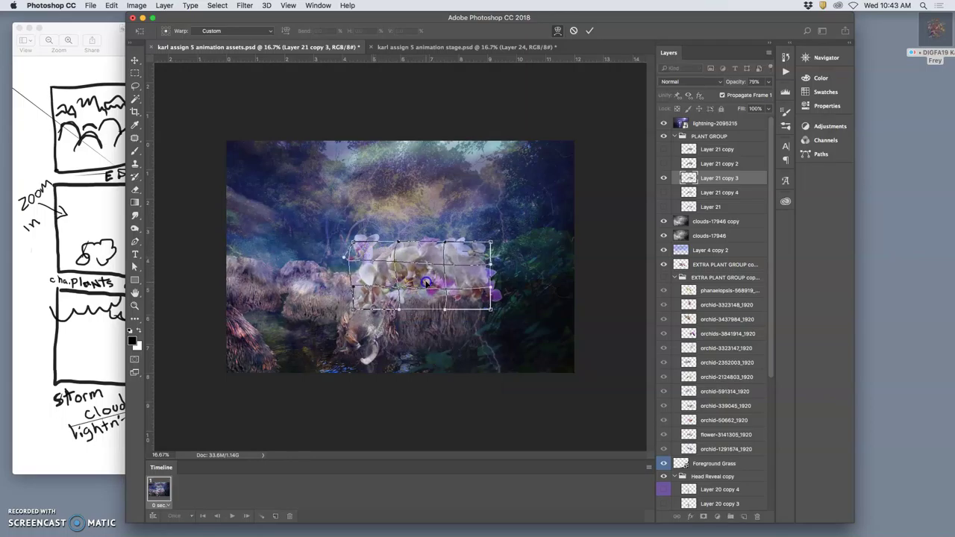
{"action": "left_click_drag", "start_coordinate": [480, 249], "coordinate": [478, 258]}
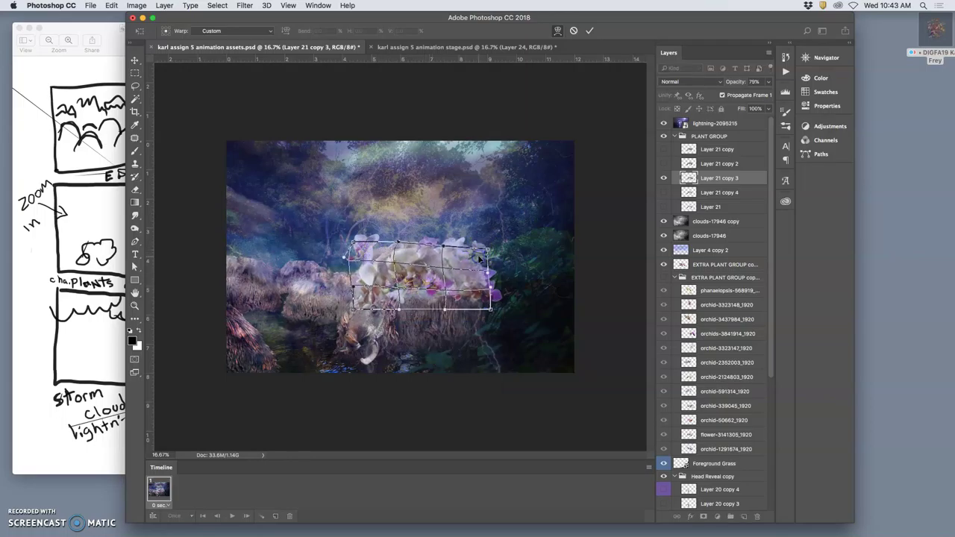
{"action": "key", "text": "Return"}
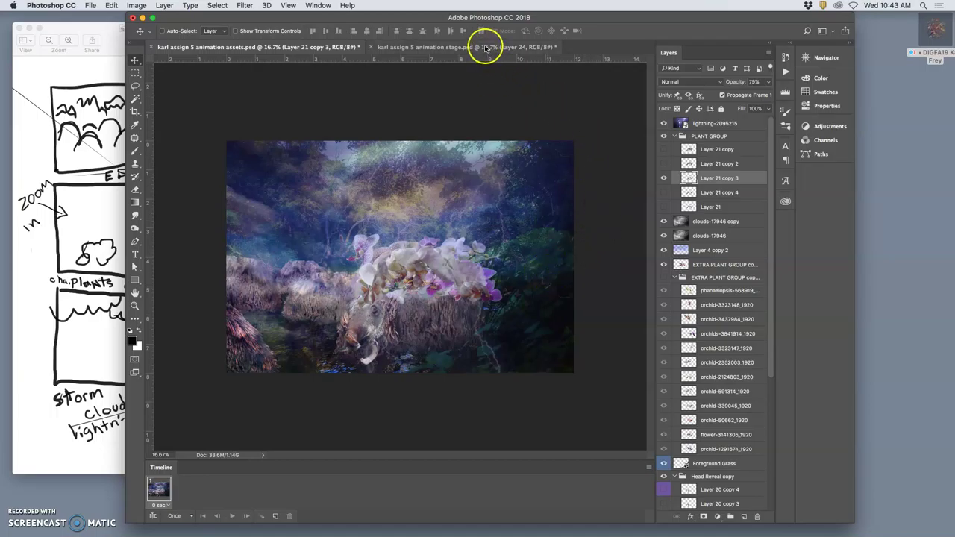
{"action": "left_click", "coordinate": [485, 47]}
{"action": "left_click", "coordinate": [352, 48]}
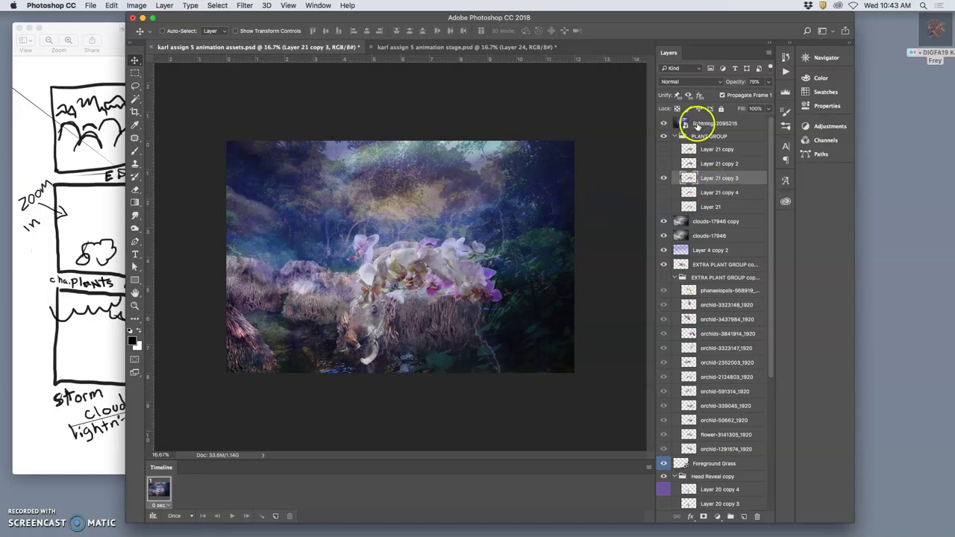
Stamp the visible layers into a new layer above lightning-2095215, and copy it into the stage document
{"action": "left_click", "coordinate": [699, 125]}
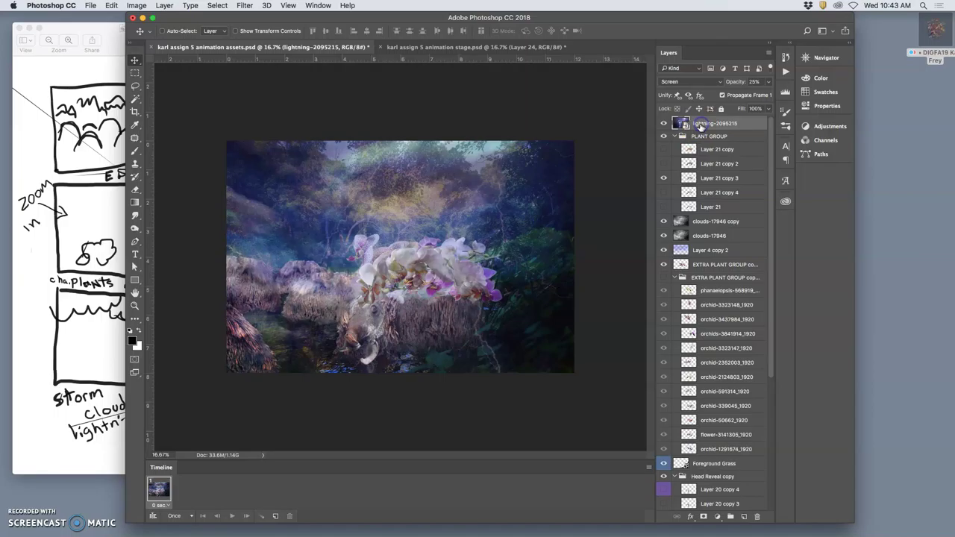
{"action": "left_click", "coordinate": [164, 6]}
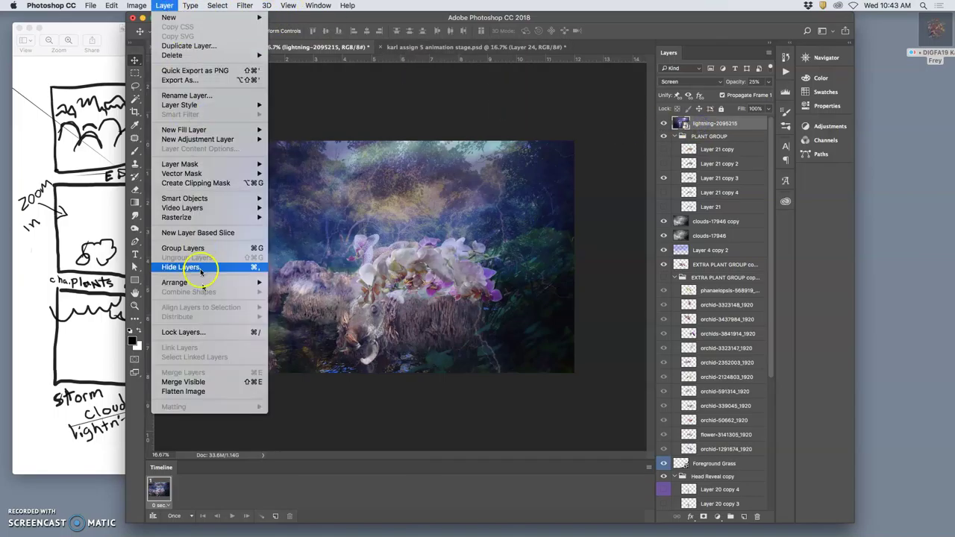
{"action": "left_click", "coordinate": [201, 383], "text": "alt"}
{"action": "key", "text": "super+a"}
{"action": "key", "text": "super+c"}
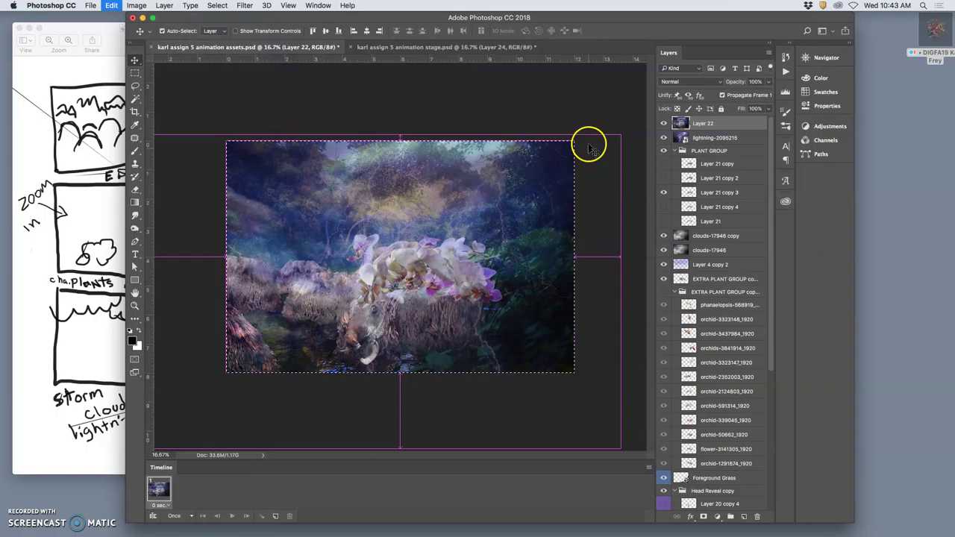
{"action": "left_click", "coordinate": [469, 47]}
{"action": "key", "text": "super+v"}
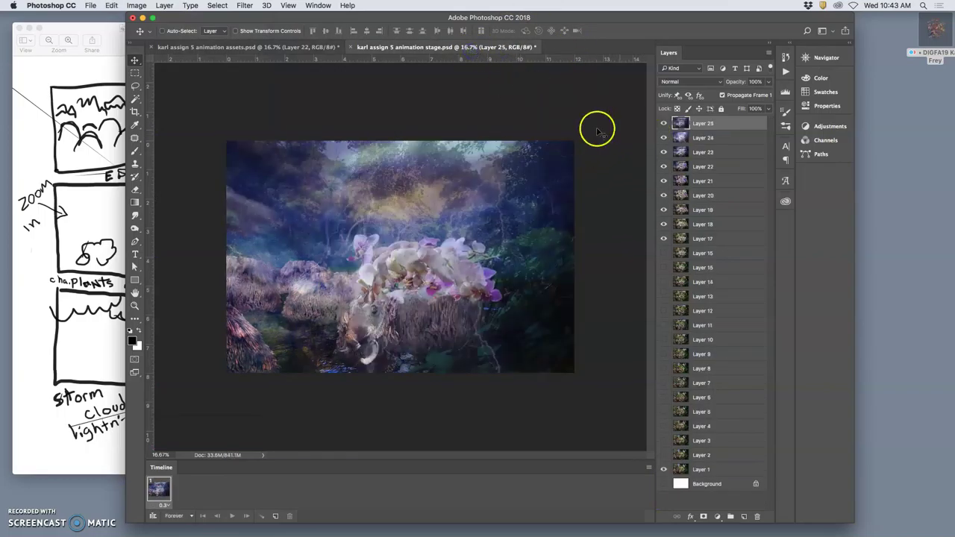
Clear the selection and delete the merged Layer 22 in the assets document, and set lightning-2095215's opacity to 0%
{"action": "left_click", "coordinate": [290, 48]}
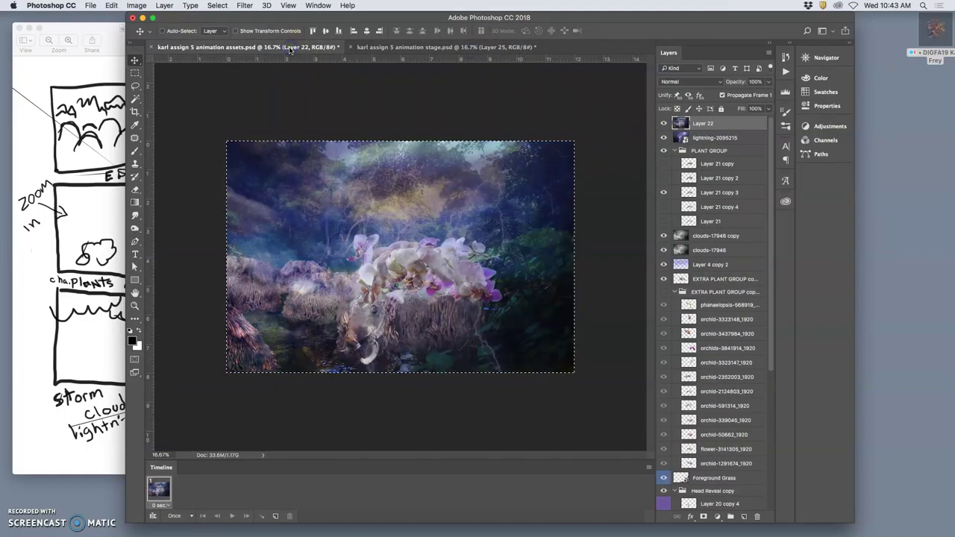
{"action": "left_click", "coordinate": [663, 122]}
{"action": "key", "text": "super+d"}
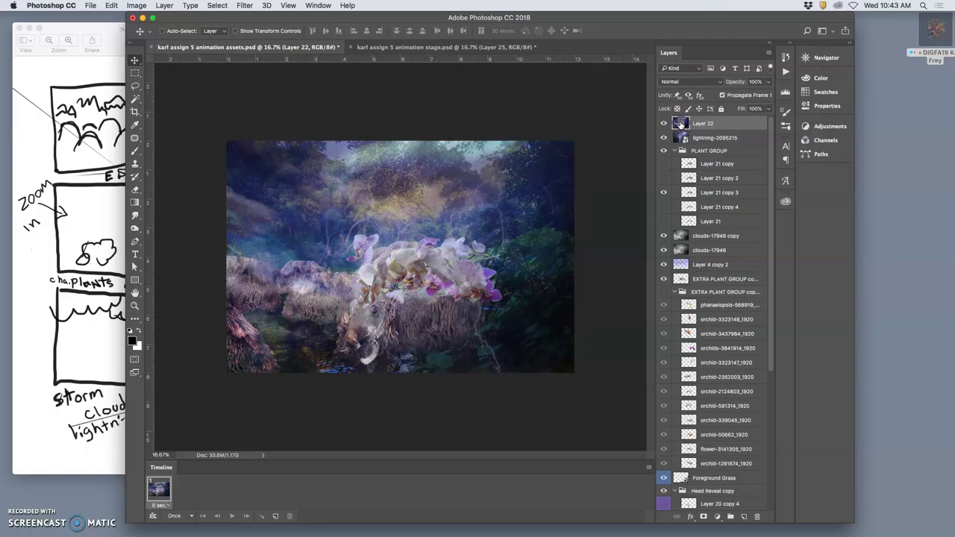
{"action": "key", "text": "Delete"}
{"action": "left_click", "coordinate": [768, 82]}
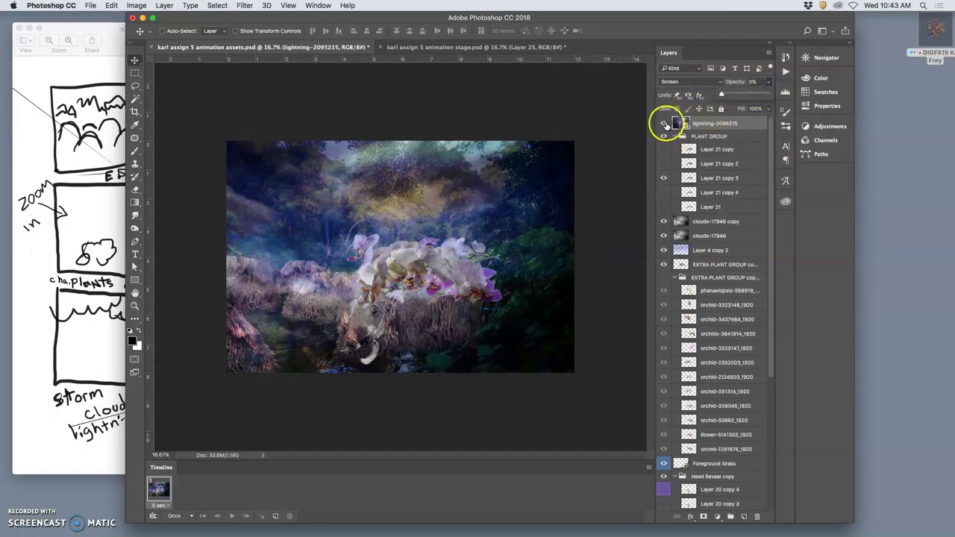
Hide the lightning-2095215 layer, and show Layer 21 copy 4 instead of Layer 21 copy 3 in PLANT GROUP
{"action": "left_click", "coordinate": [663, 124]}
{"action": "left_click", "coordinate": [663, 193]}
{"action": "left_click", "coordinate": [664, 181]}
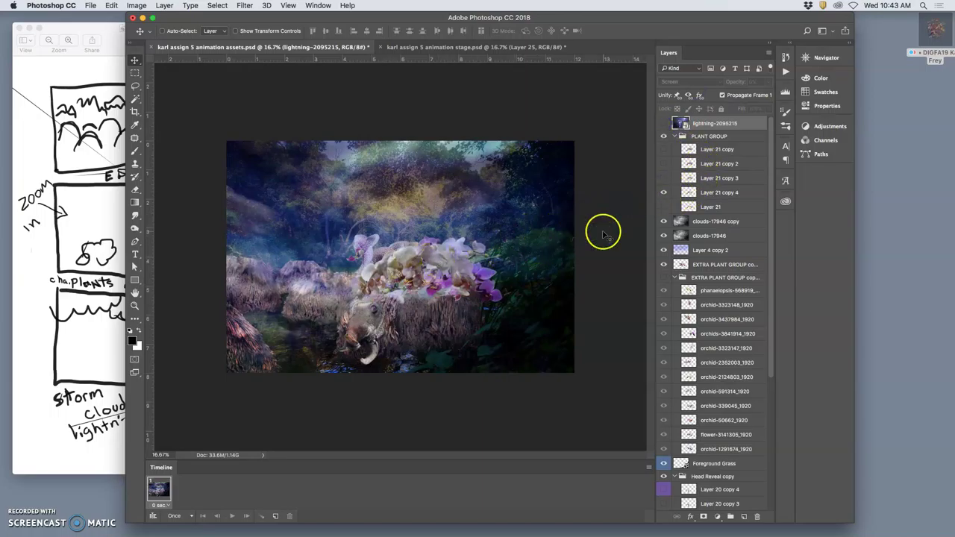
Nudge Layer 21 copy 4 slightly down and to the right, and set clouds-17946 copy's opacity to 0%
{"action": "left_click", "coordinate": [709, 195]}
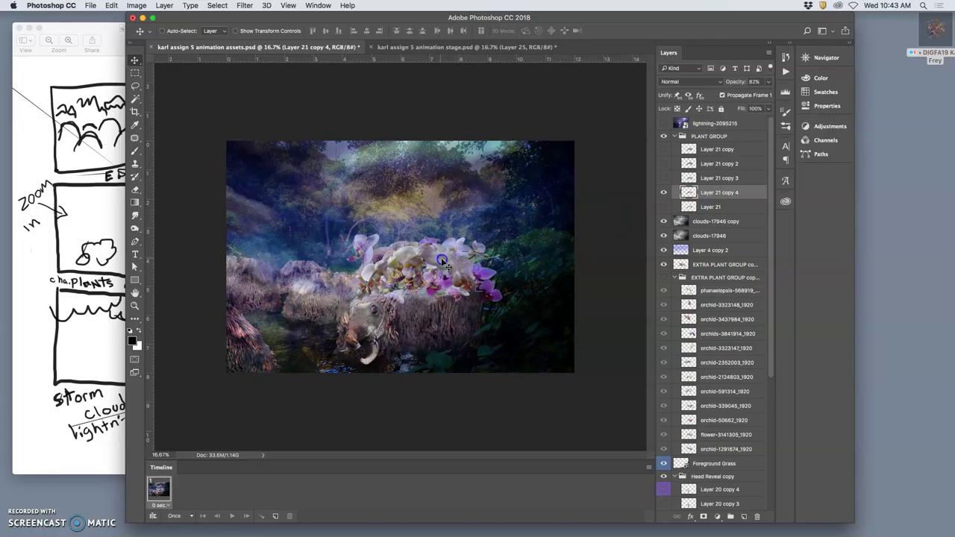
{"action": "mouse_move", "coordinate": [442, 259]}
{"action": "left_mouse_down"}
{"action": "mouse_move", "coordinate": [435, 256]}
{"action": "mouse_move", "coordinate": [446, 264]}
{"action": "left_mouse_up"}
{"action": "left_click", "coordinate": [697, 221]}
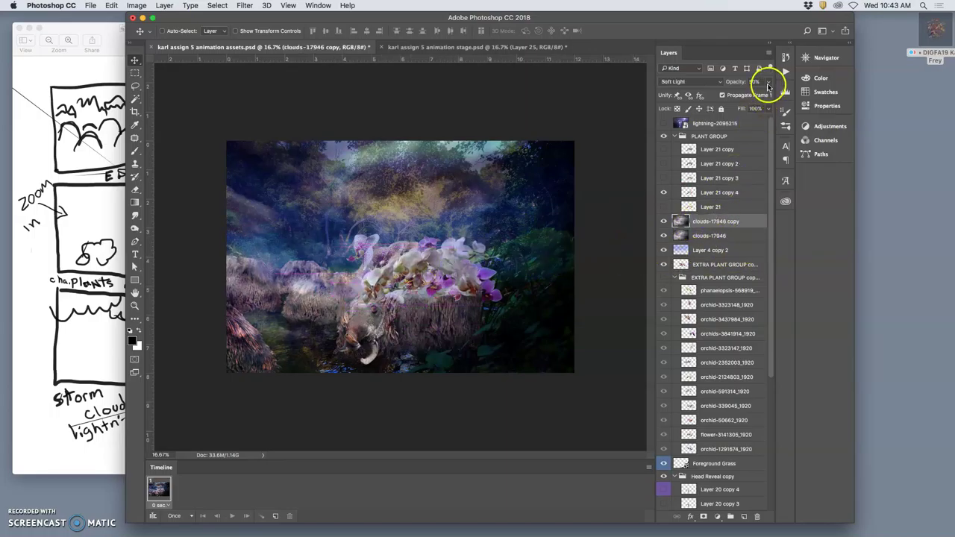
{"action": "left_click_drag", "start_coordinate": [769, 82], "coordinate": [744, 95]}
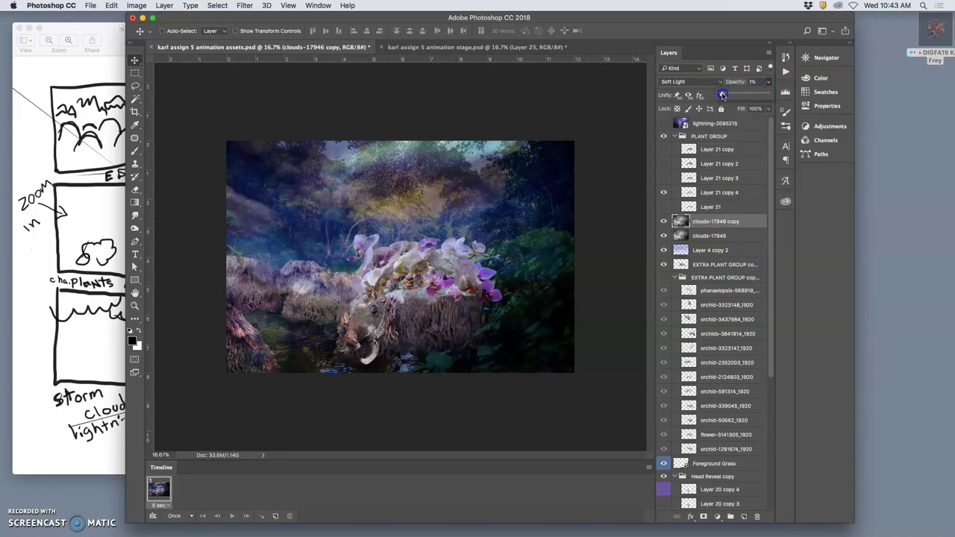
{"action": "left_click", "coordinate": [660, 356]}
Scale the EXTRA PLANT GROUP copy 3 layer down to about 88%, and warp its orchids slightly near the elephant's head
{"action": "scroll", "coordinate": [684, 356], "scroll_direction": "down", "scroll_amount": 1}
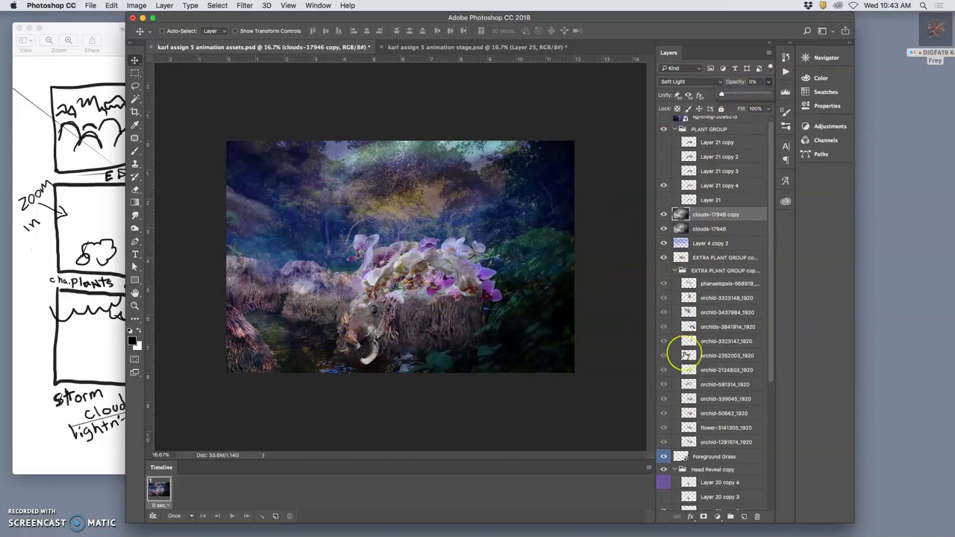
{"action": "left_click", "coordinate": [686, 251]}
{"action": "key", "text": "super+t"}
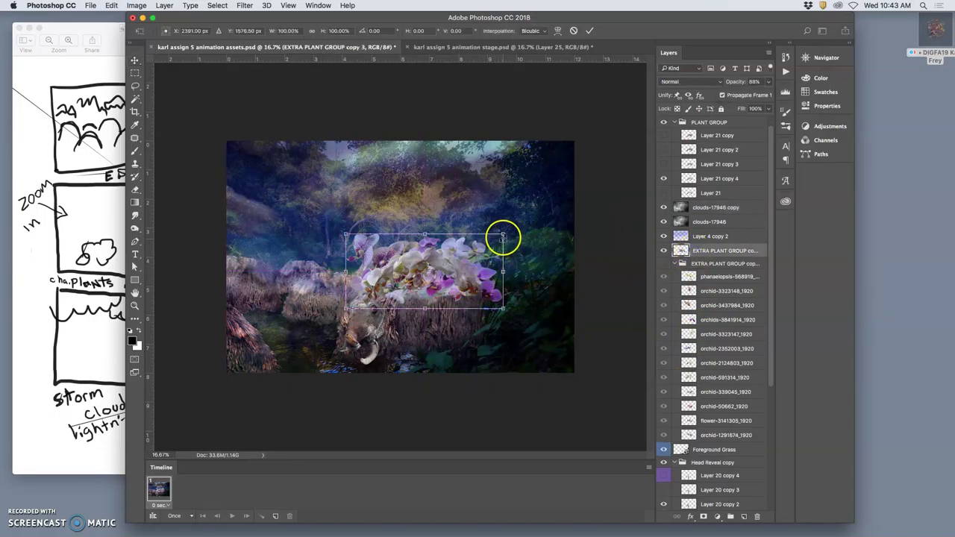
{"action": "left_click_drag", "start_coordinate": [503, 236], "coordinate": [489, 247]}
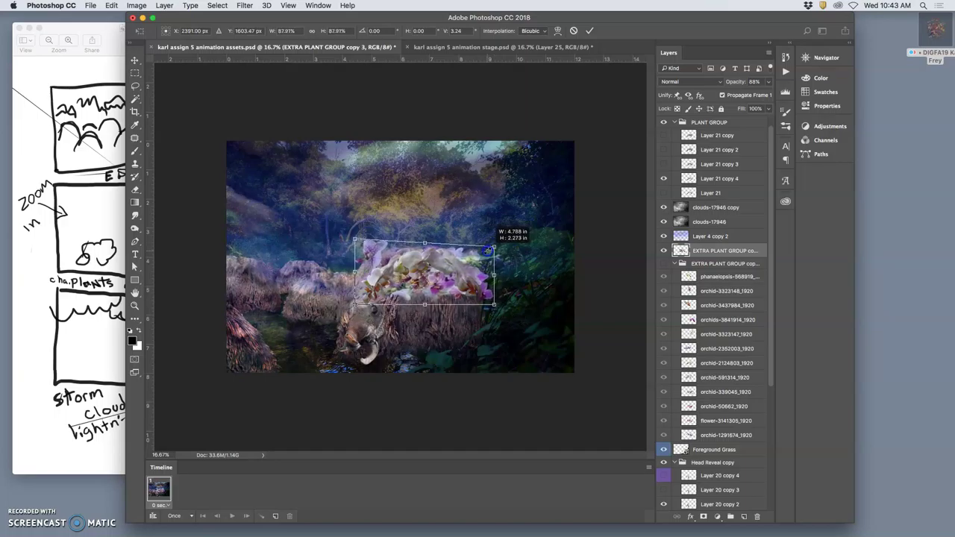
{"action": "right_click", "coordinate": [373, 255]}
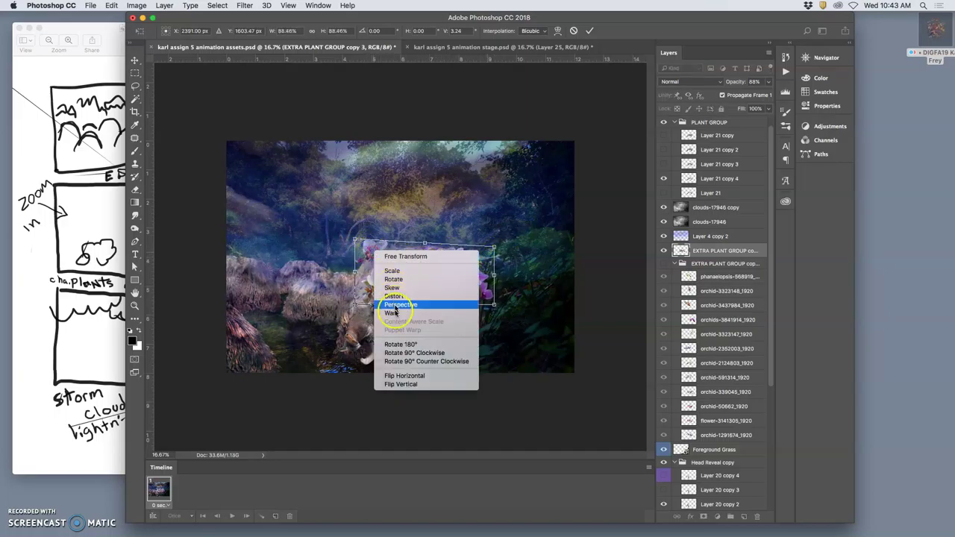
{"action": "left_click", "coordinate": [384, 315]}
{"action": "mouse_move", "coordinate": [371, 268]}
{"action": "left_mouse_down"}
{"action": "mouse_move", "coordinate": [386, 250]}
{"action": "mouse_move", "coordinate": [423, 264]}
{"action": "mouse_move", "coordinate": [367, 273]}
{"action": "left_mouse_up"}
{"action": "key", "text": "Return"}
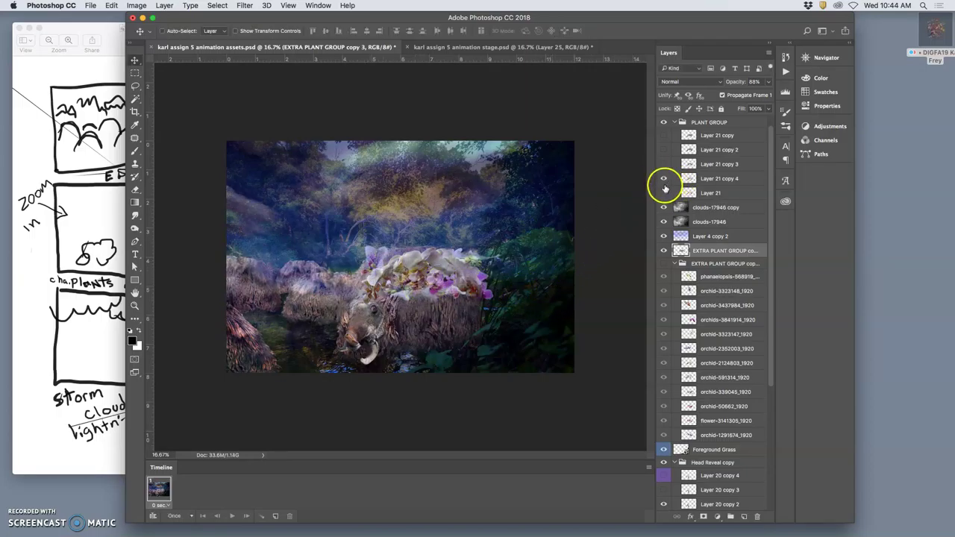
Set Layer 21 copy 4's opacity to 66%, and show Head copy 4 instead of Head copy 3 in Head Reveal copy
{"action": "left_click", "coordinate": [716, 178]}
{"action": "left_click_drag", "start_coordinate": [768, 82], "coordinate": [750, 94]}
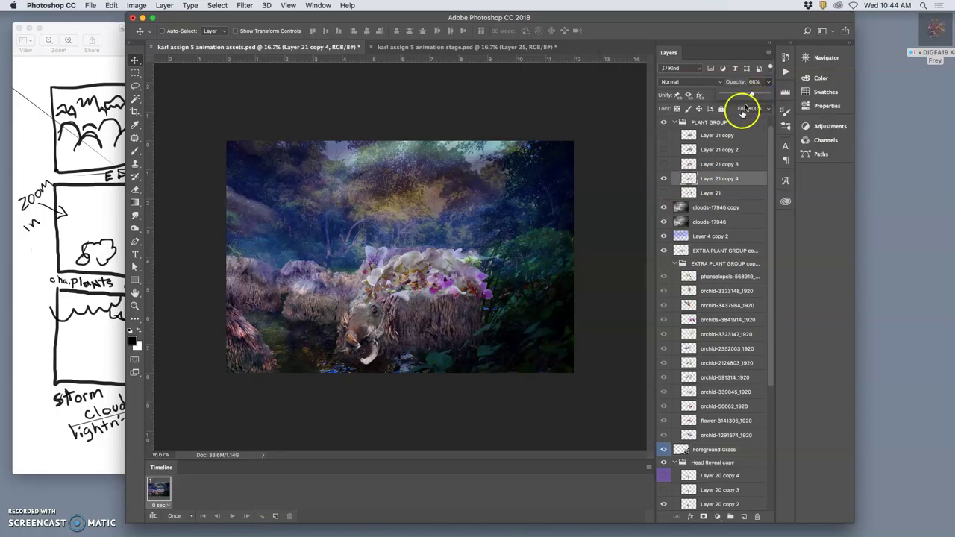
{"action": "scroll", "coordinate": [701, 388], "scroll_direction": "down", "scroll_amount": 1}
{"action": "scroll", "coordinate": [701, 388], "scroll_direction": "down", "scroll_amount": 8}
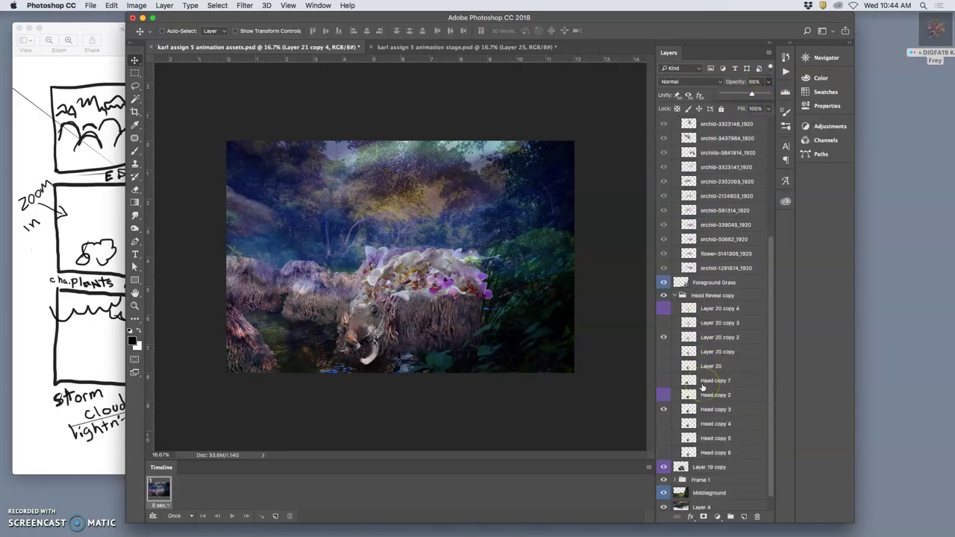
{"action": "left_click", "coordinate": [663, 411]}
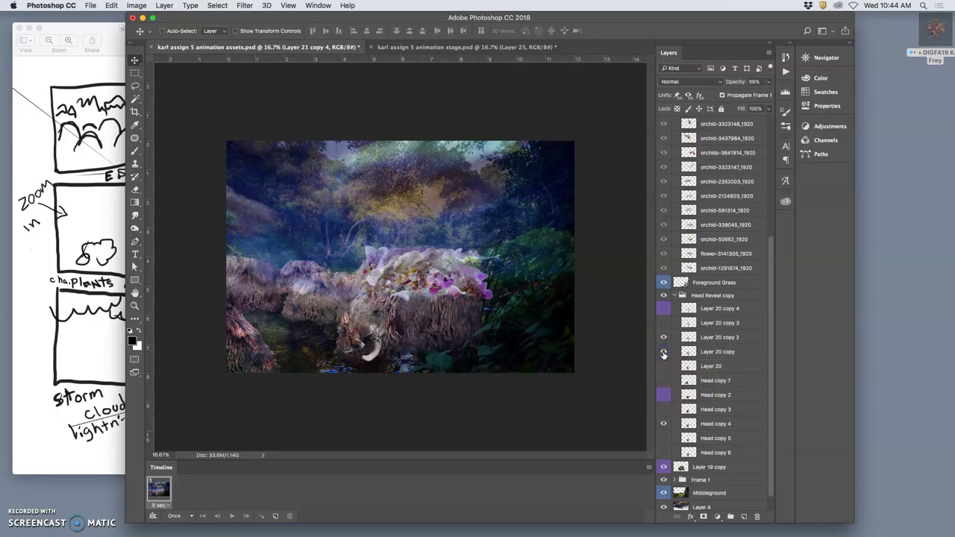
Show Layer 20 copy in Head Reveal copy at 29% opacity, and compare the result with the stage frame
{"action": "left_click", "coordinate": [718, 352]}
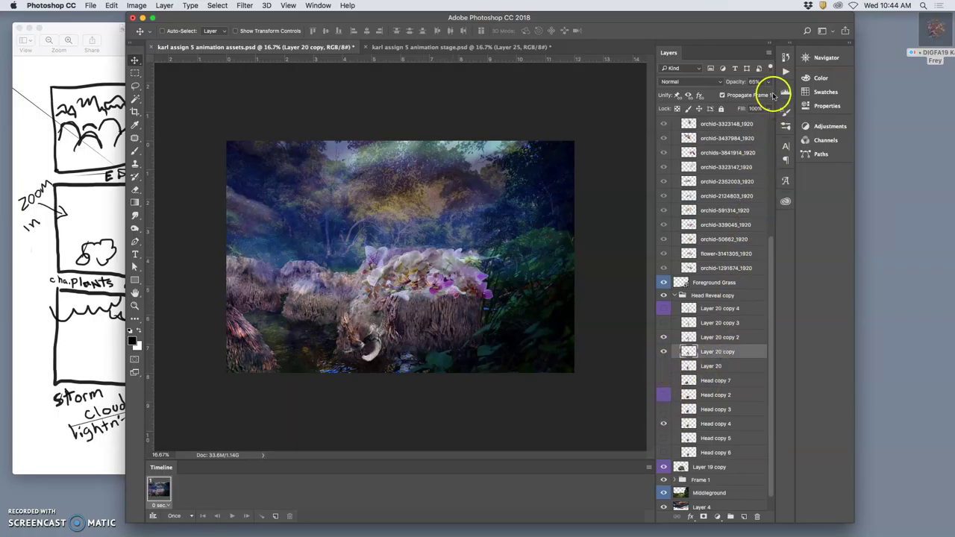
{"action": "left_click", "coordinate": [771, 83]}
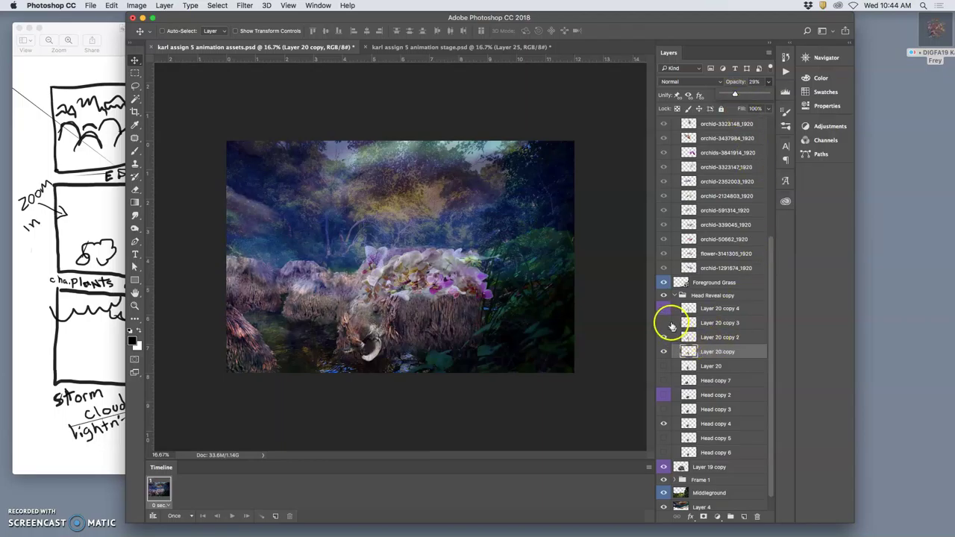
{"action": "left_click", "coordinate": [439, 49]}
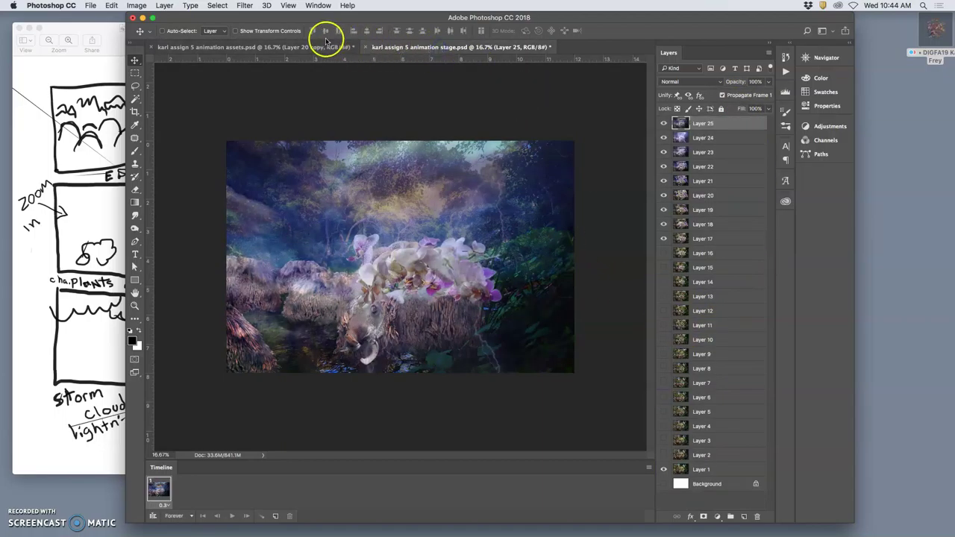
{"action": "left_click", "coordinate": [313, 48]}
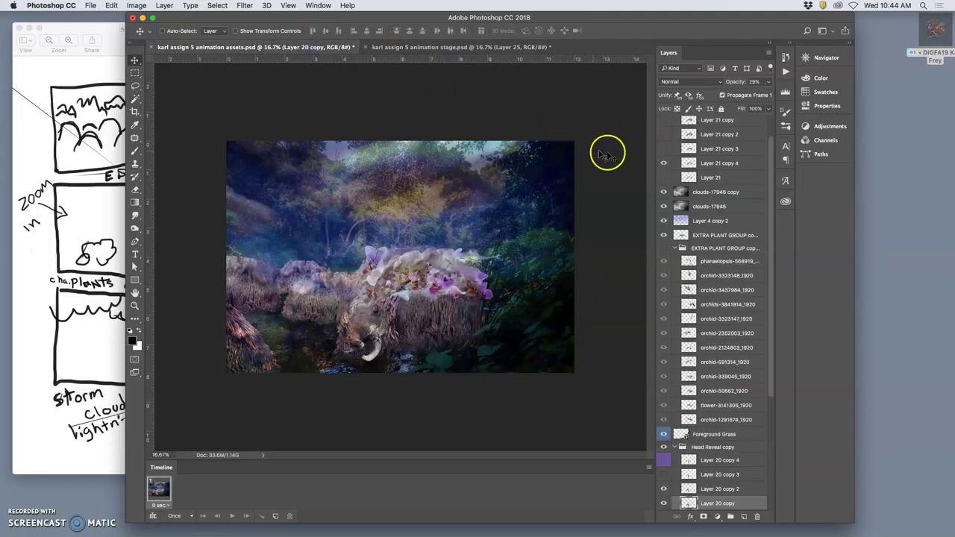
Stamp the visible layers into a new layer above PLANT GROUP, and copy it into the stage document as the top frame
{"action": "scroll", "coordinate": [716, 171], "scroll_direction": "up", "scroll_amount": 2}
{"action": "left_click", "coordinate": [703, 136]}
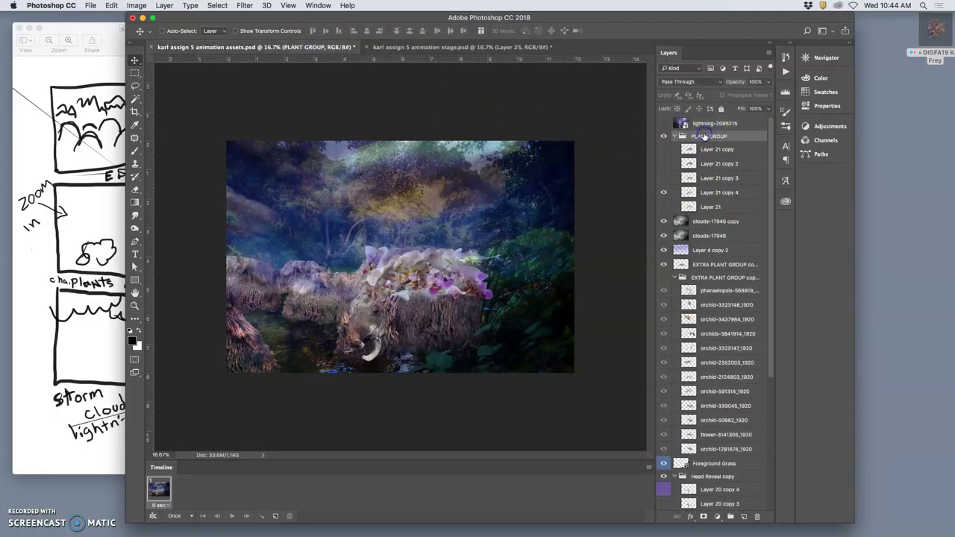
{"action": "left_click", "coordinate": [166, 6]}
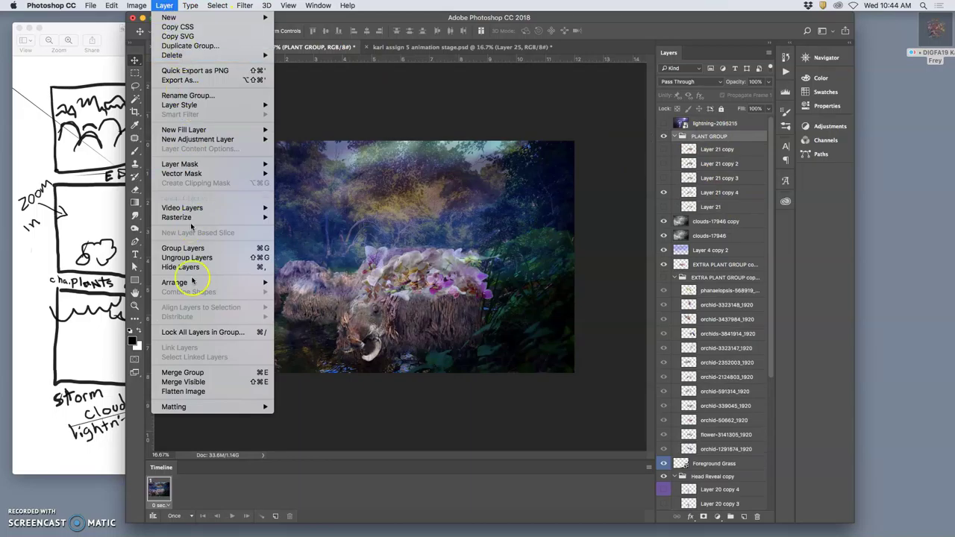
{"action": "left_click", "coordinate": [224, 382]}
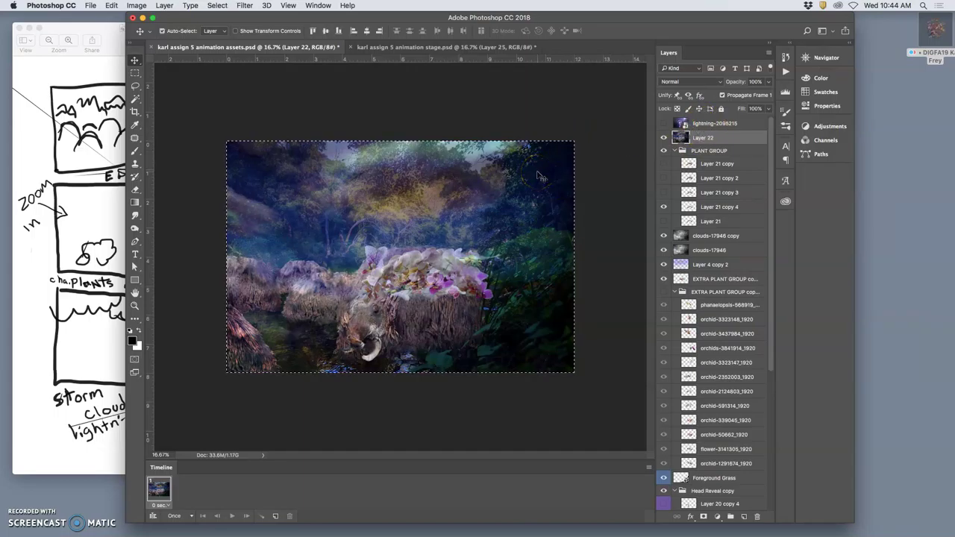
{"action": "left_click", "coordinate": [451, 47]}
{"action": "left_click_drag", "start_coordinate": [451, 58], "coordinate": [454, 149]}
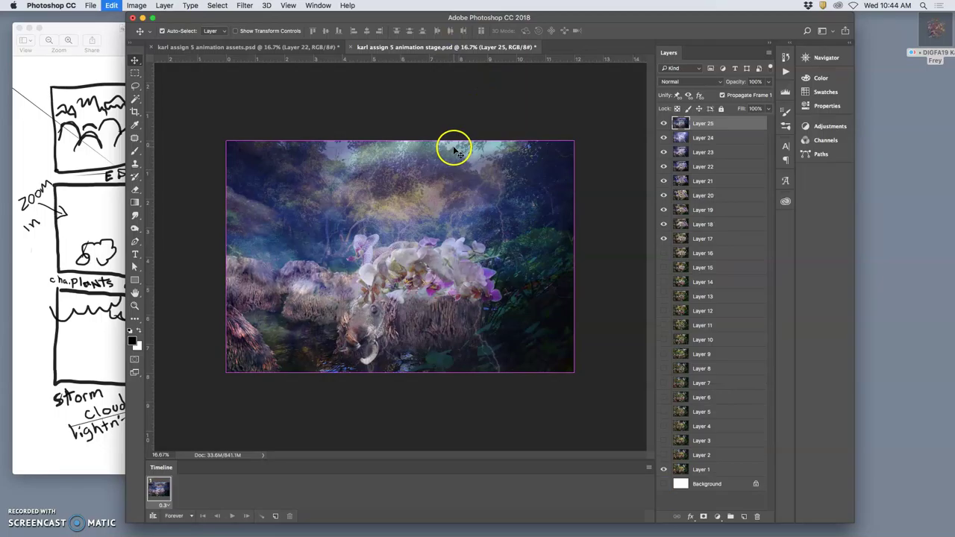
{"action": "left_click", "coordinate": [664, 123]}
{"action": "left_click", "coordinate": [664, 123]}
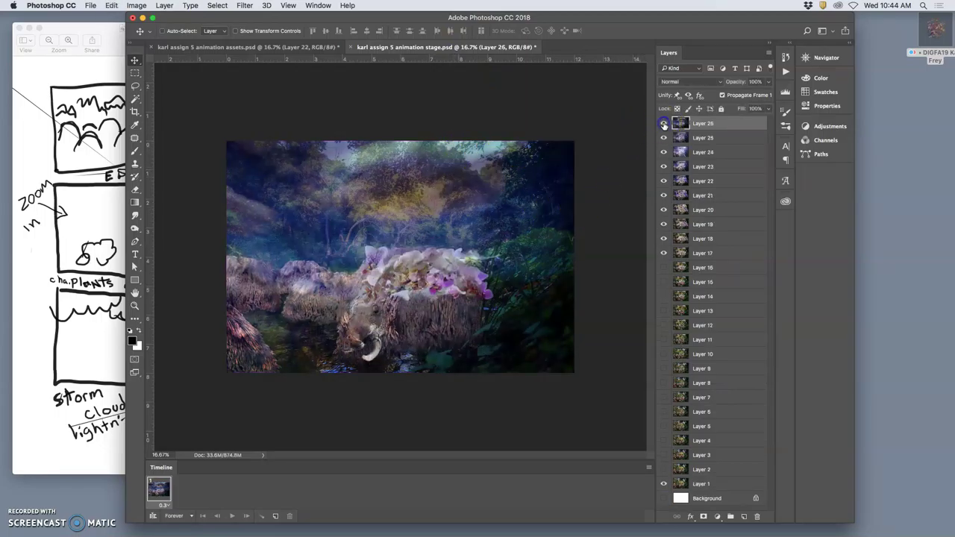
Deselect and delete the merged Layer 22 in the assets document, and show Layer 21 instead of Layer 21 copy 4
{"action": "left_click", "coordinate": [271, 47]}
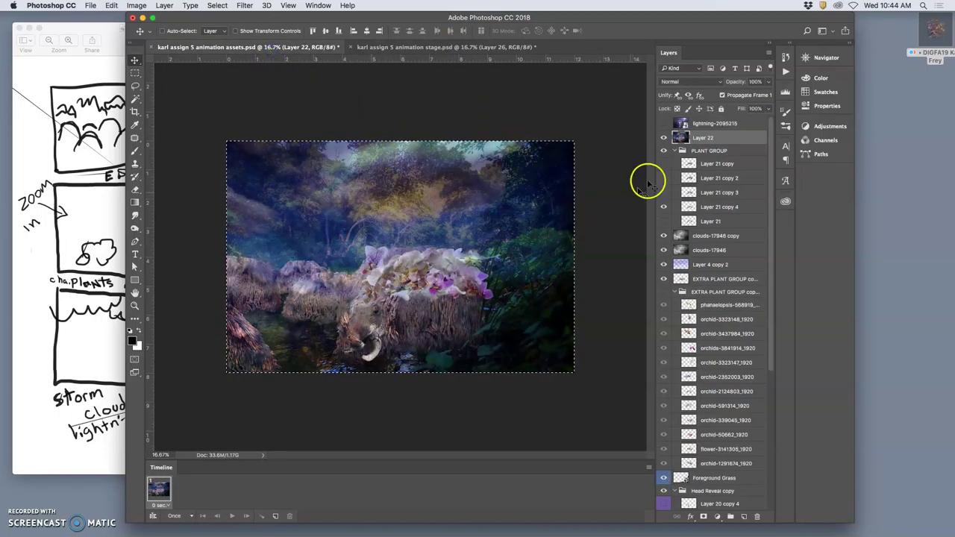
{"action": "key", "text": "super+d"}
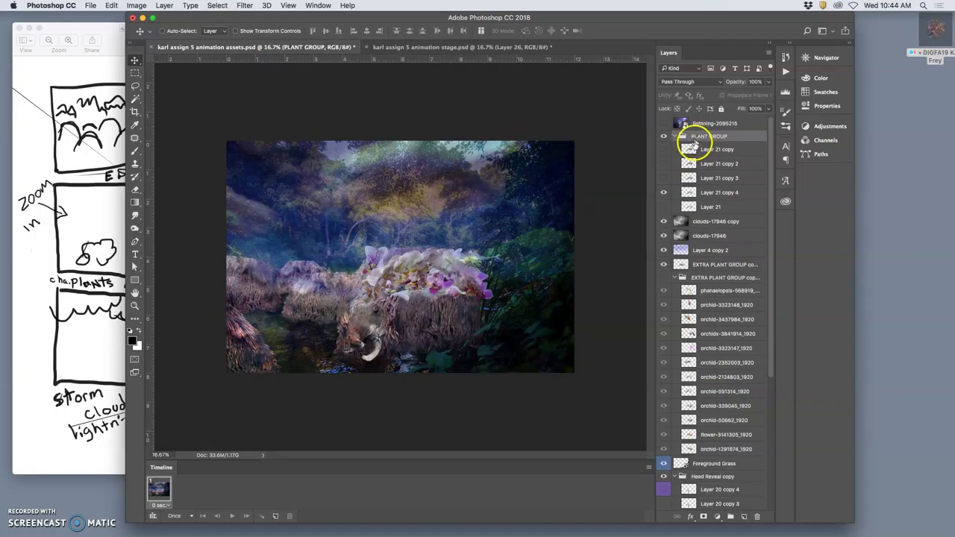
{"action": "left_click", "coordinate": [667, 192]}
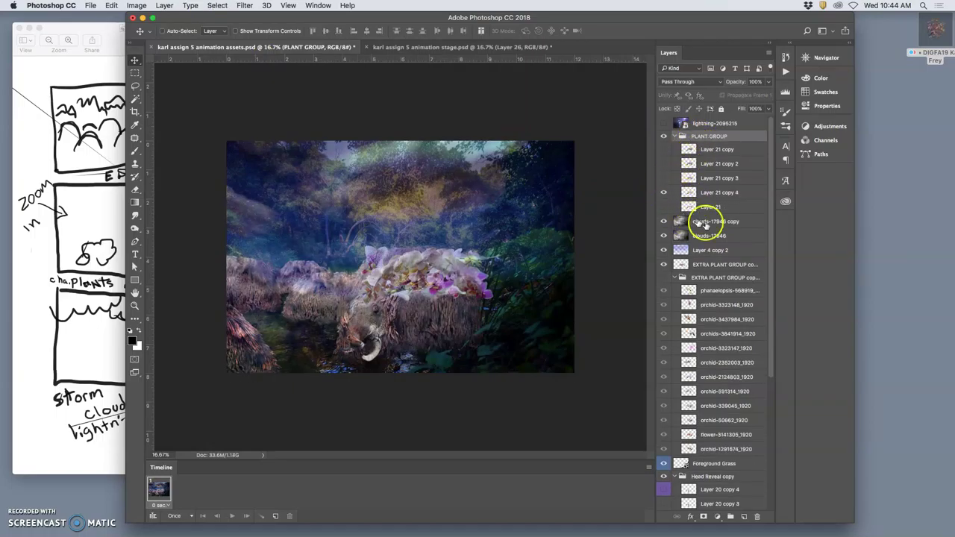
{"action": "left_click", "coordinate": [663, 207]}
{"action": "left_click", "coordinate": [665, 194]}
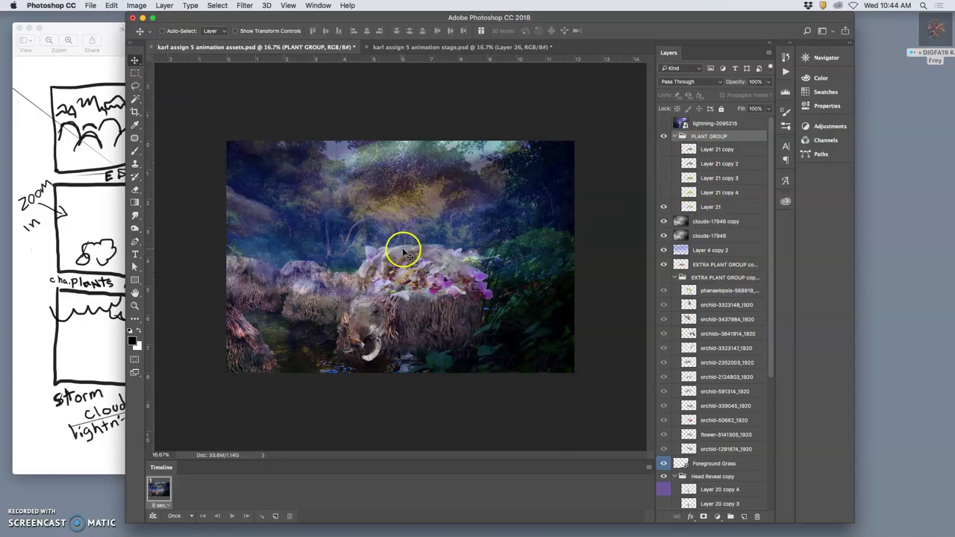
Nudge PLANT GROUP slightly over the elephant's back, and hide the EXTRA PLANT GROUP copy 3 layer
{"action": "left_click_drag", "start_coordinate": [402, 254], "coordinate": [410, 267]}
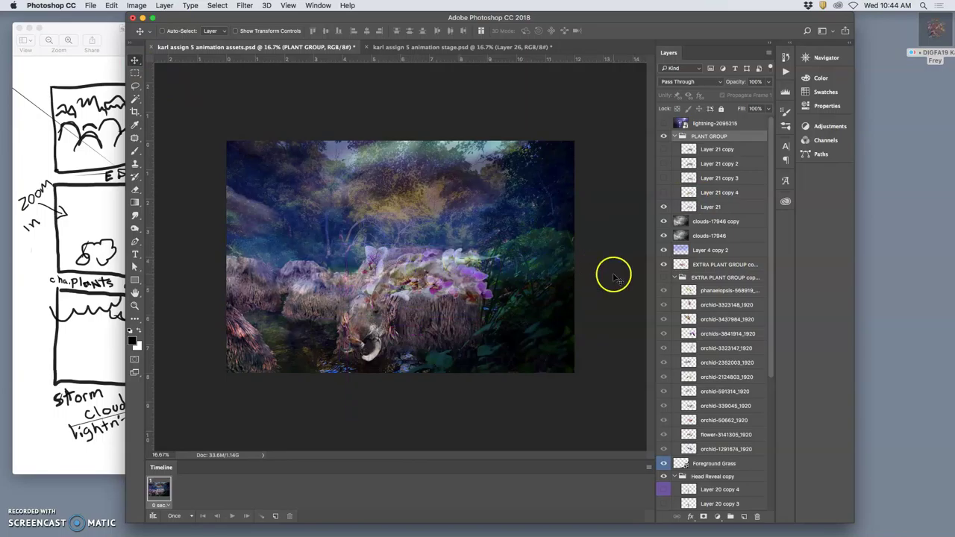
{"action": "left_click", "coordinate": [663, 265]}
{"action": "left_click_drag", "start_coordinate": [437, 268], "coordinate": [433, 263]}
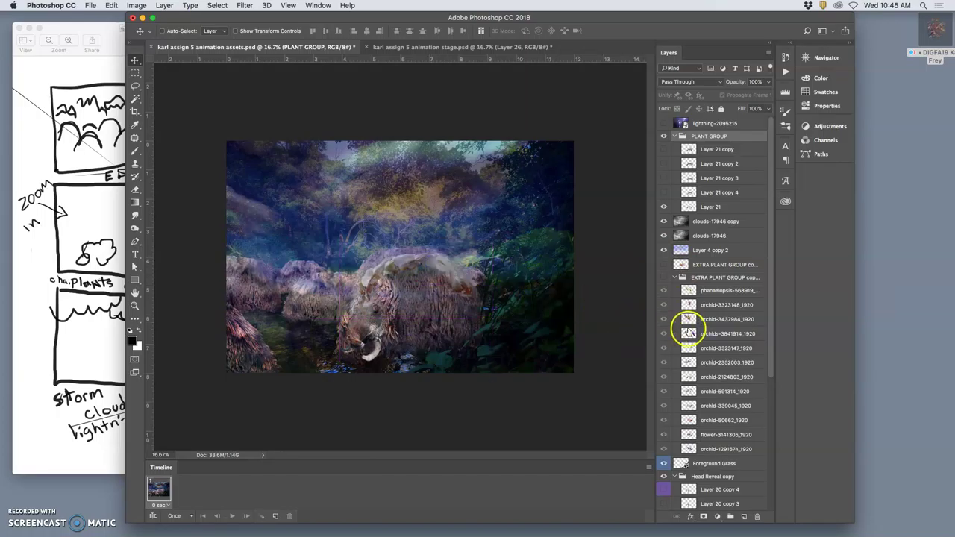
Set the opacity of Layer 19 copy, below the Head Reveal copy group, to 23%
{"action": "scroll", "coordinate": [710, 398], "scroll_direction": "down", "scroll_amount": 5}
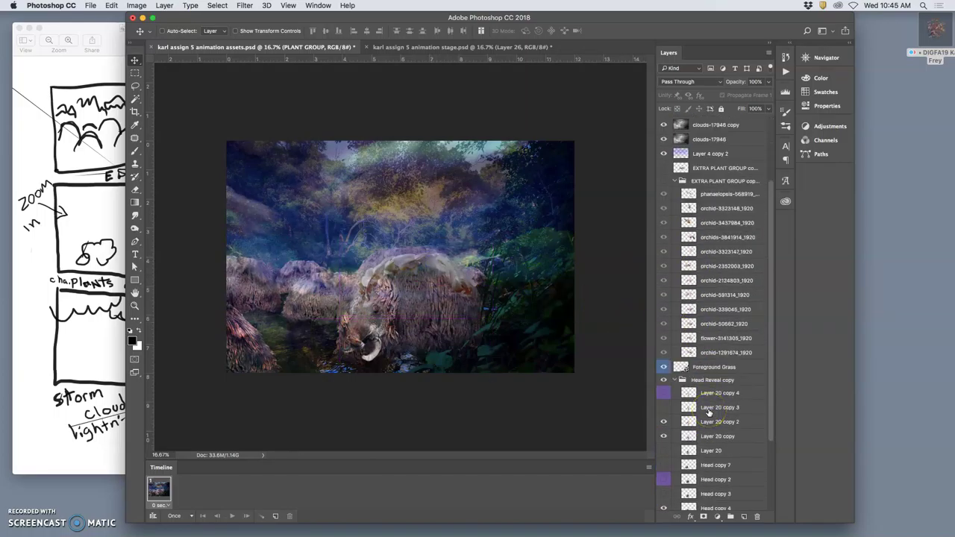
{"action": "scroll", "coordinate": [709, 412], "scroll_direction": "down", "scroll_amount": 6}
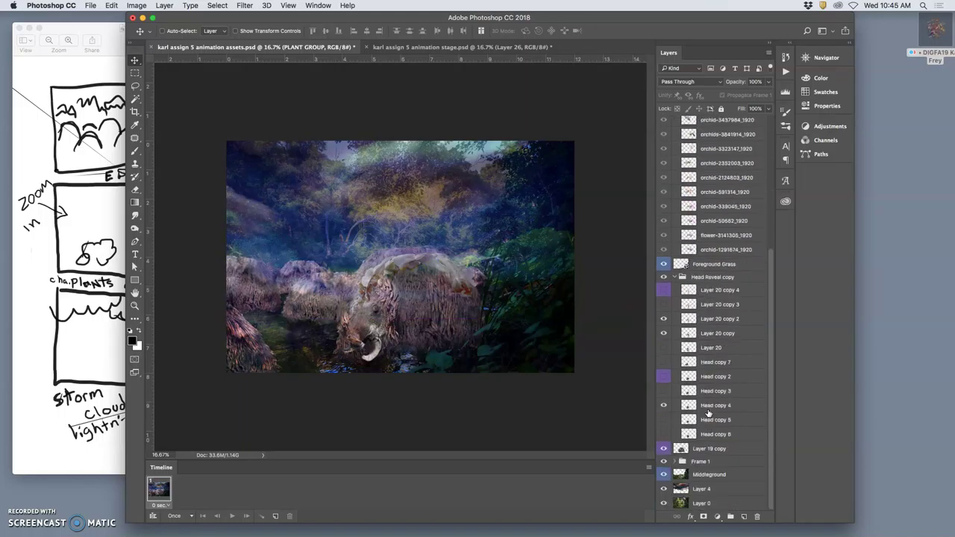
{"action": "left_click", "coordinate": [664, 448]}
{"action": "left_click", "coordinate": [697, 448]}
{"action": "left_click", "coordinate": [768, 81]}
{"action": "left_click_drag", "start_coordinate": [767, 95], "coordinate": [735, 95]}
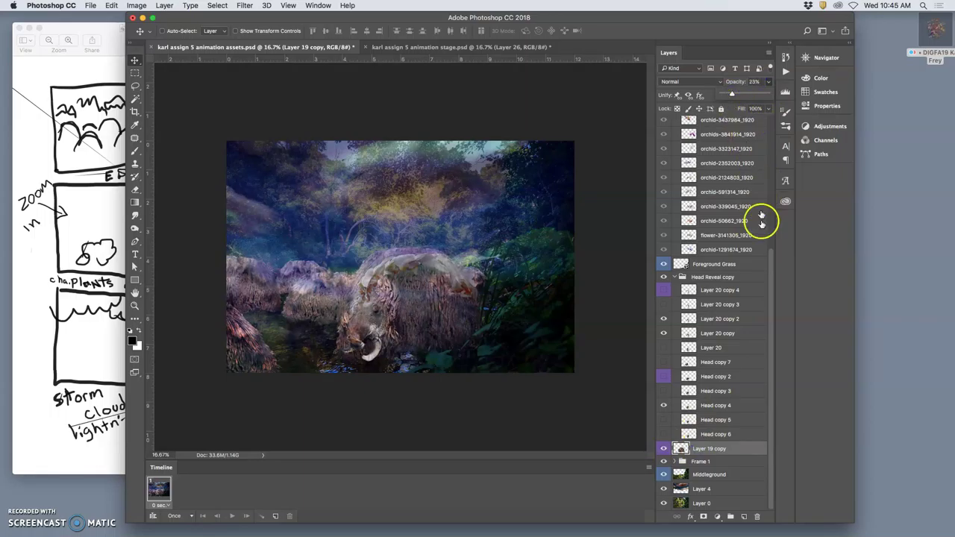
{"action": "left_click", "coordinate": [663, 420]}
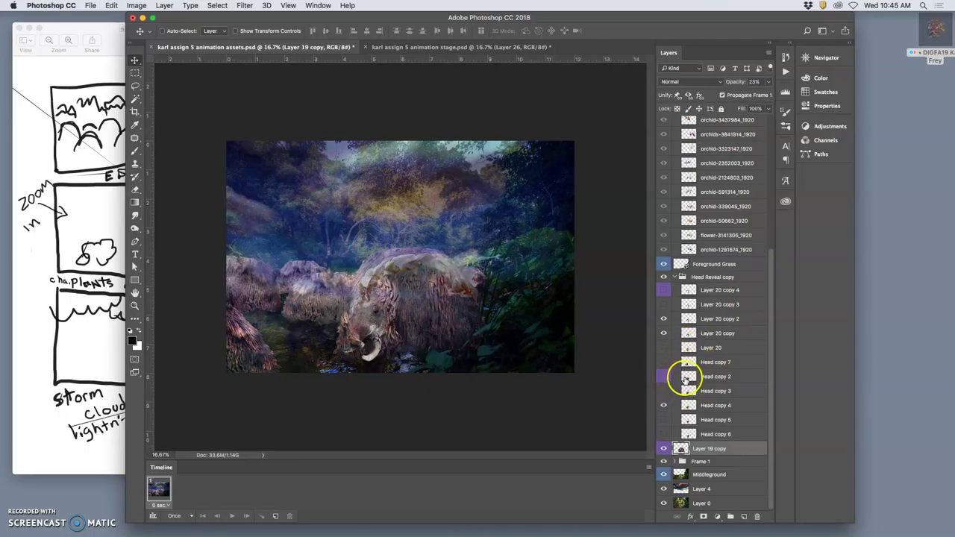
Set Layer 21's opacity to 51% and nudge it slightly to the right, comparing the result with the stage frame
{"action": "scroll", "coordinate": [684, 373], "scroll_direction": "up", "scroll_amount": 5}
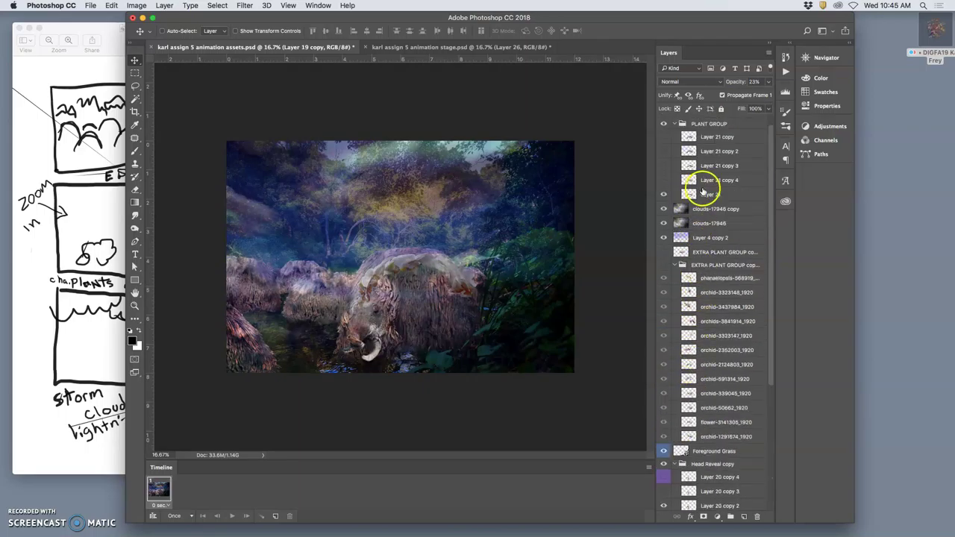
{"action": "left_click", "coordinate": [703, 195]}
{"action": "left_click", "coordinate": [768, 82]}
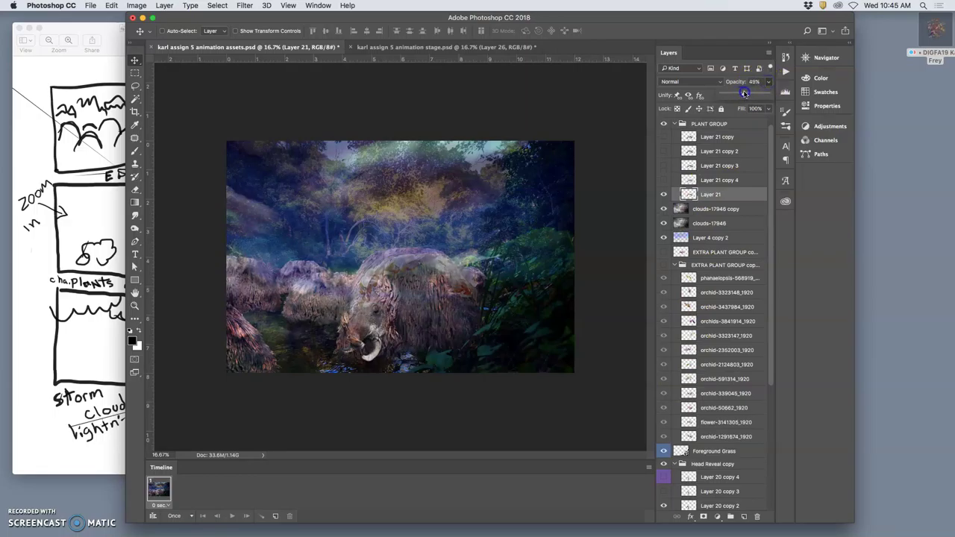
{"action": "left_click_drag", "start_coordinate": [415, 254], "coordinate": [420, 256]}
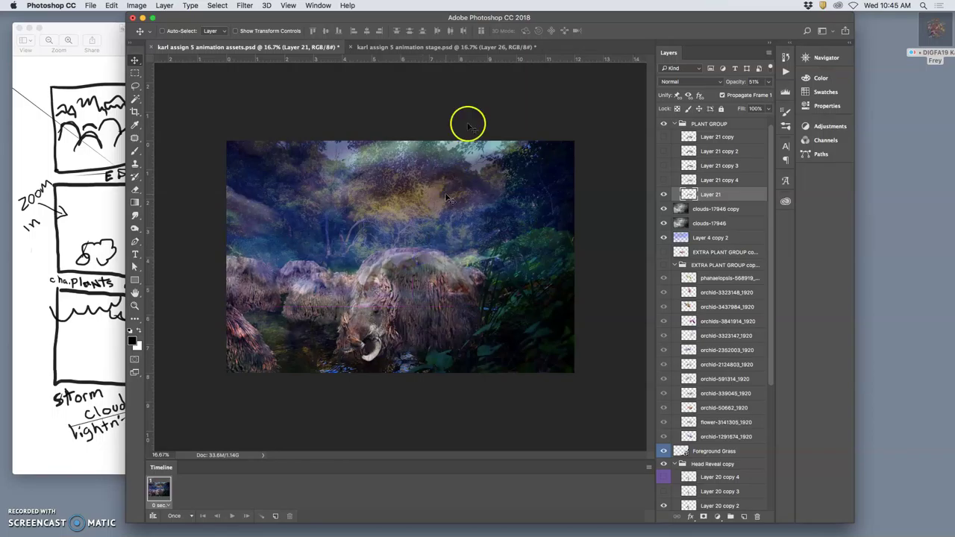
{"action": "left_click", "coordinate": [462, 47]}
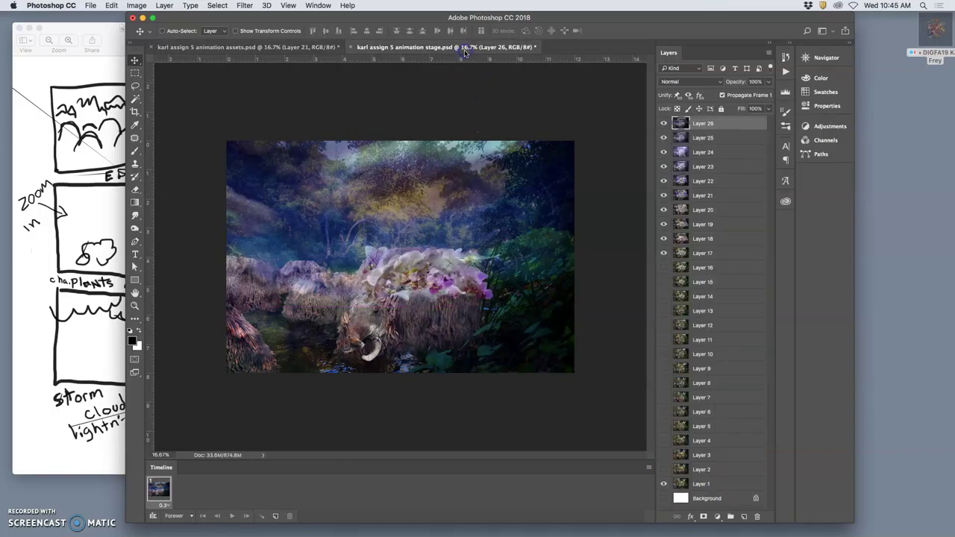
{"action": "left_click", "coordinate": [320, 47]}
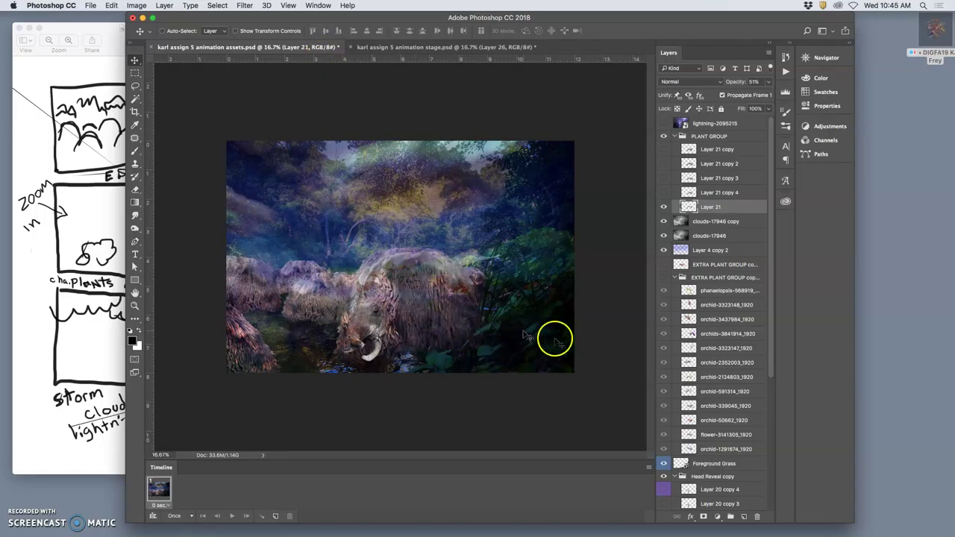
Hide Head copy 4 in the Head Reveal copy group, leaving Head copy 5 shown, and compare the result with the stage frame
{"action": "scroll", "coordinate": [662, 410], "scroll_direction": "down", "scroll_amount": 5}
{"action": "left_click_drag", "start_coordinate": [662, 409], "coordinate": [664, 420]}
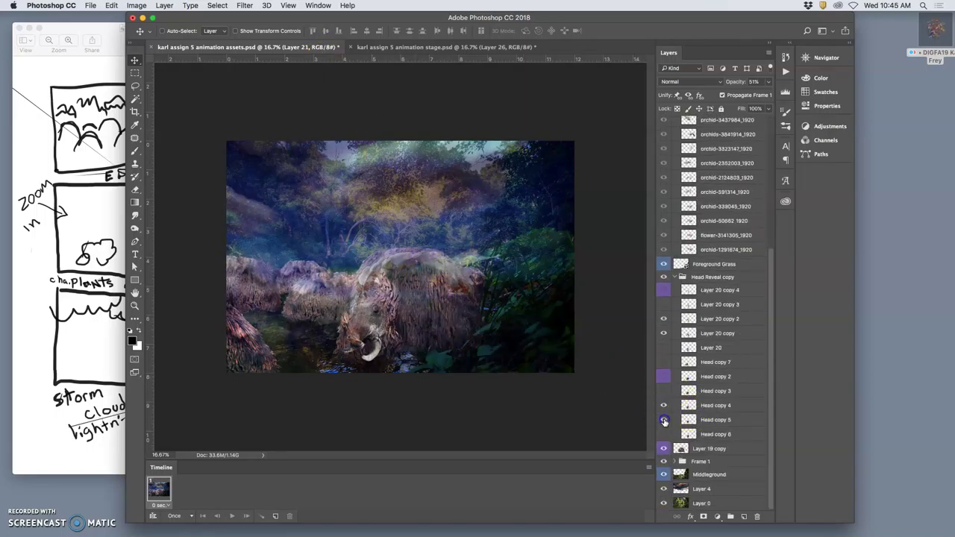
{"action": "left_click", "coordinate": [664, 407]}
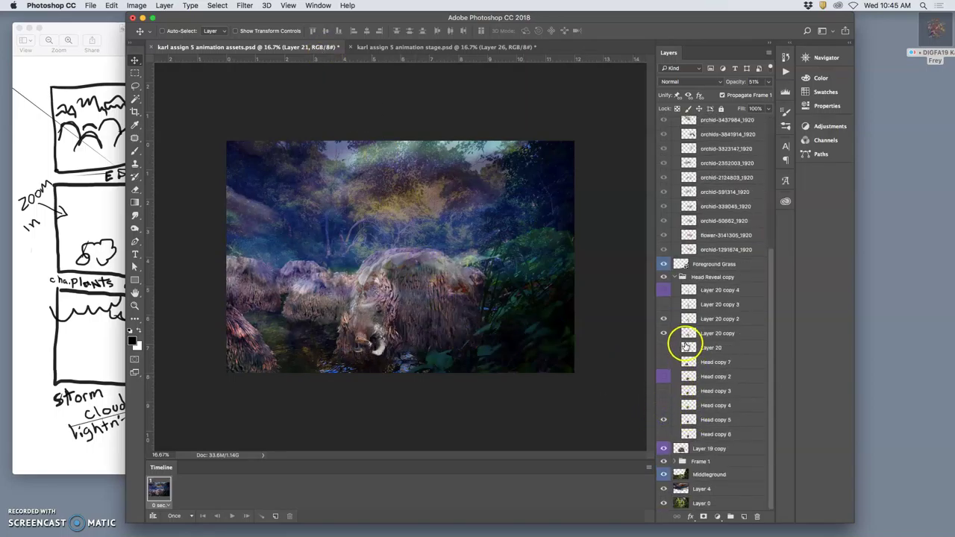
{"action": "left_click", "coordinate": [664, 349]}
{"action": "left_click", "coordinate": [664, 348]}
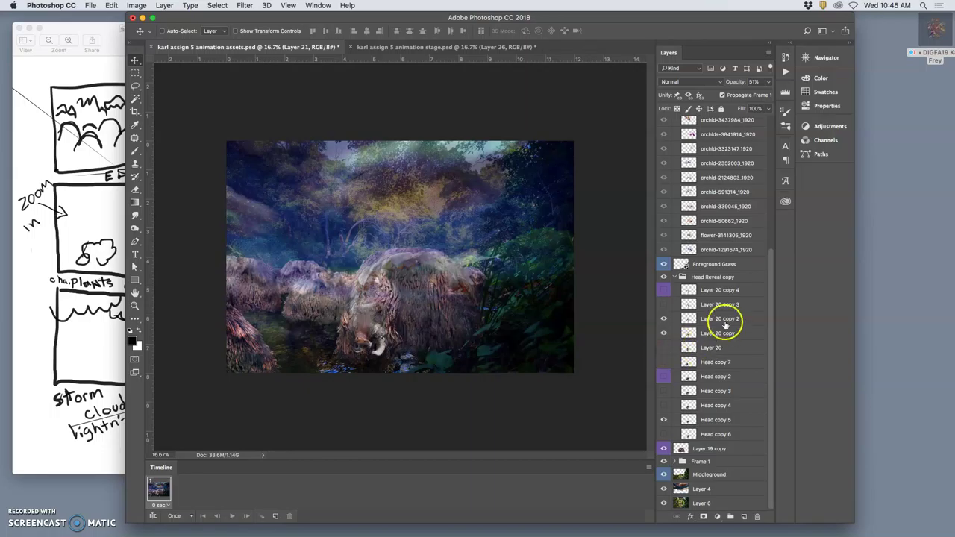
{"action": "left_click", "coordinate": [477, 47]}
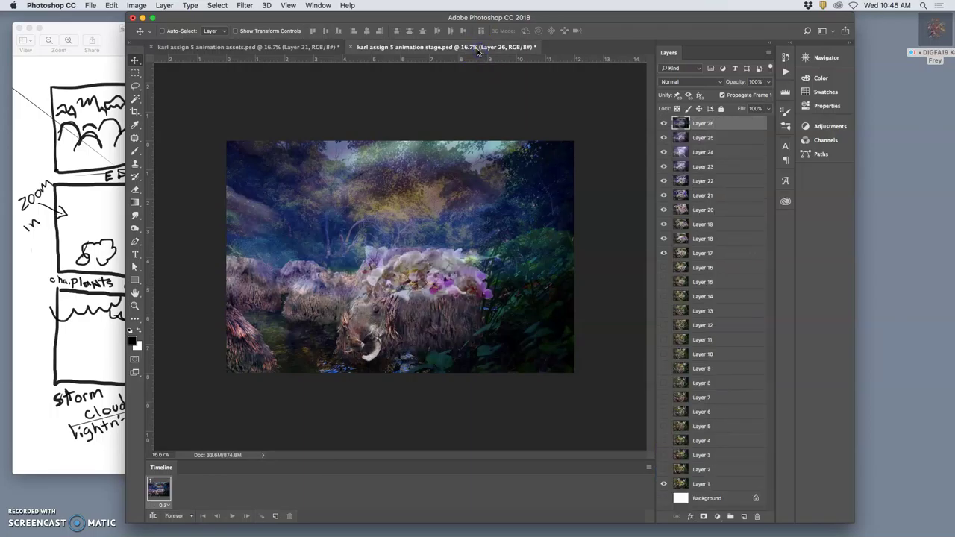
{"action": "left_click", "coordinate": [319, 44]}
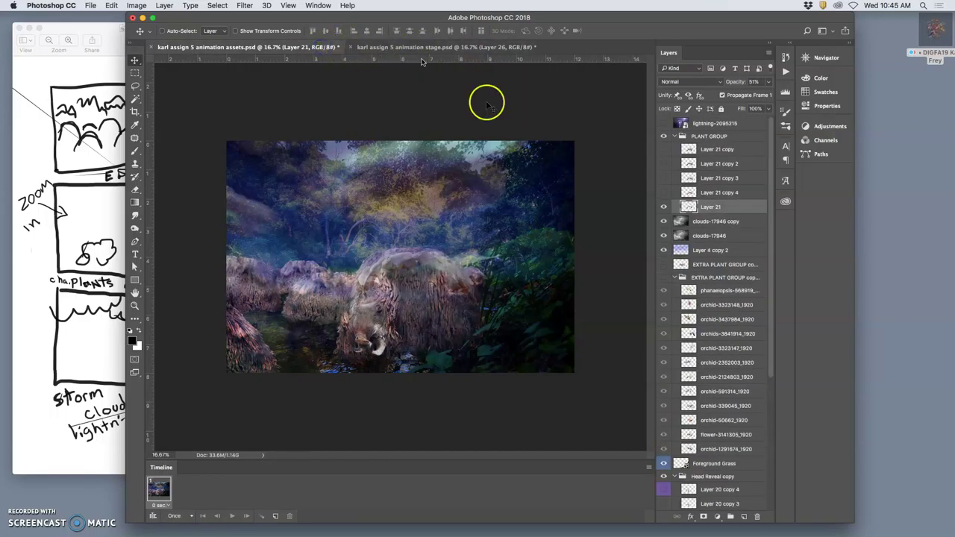
Hide the clouds-17946 copy layer and set the opacity of clouds-17946 to 43%
{"action": "left_click", "coordinate": [698, 224]}
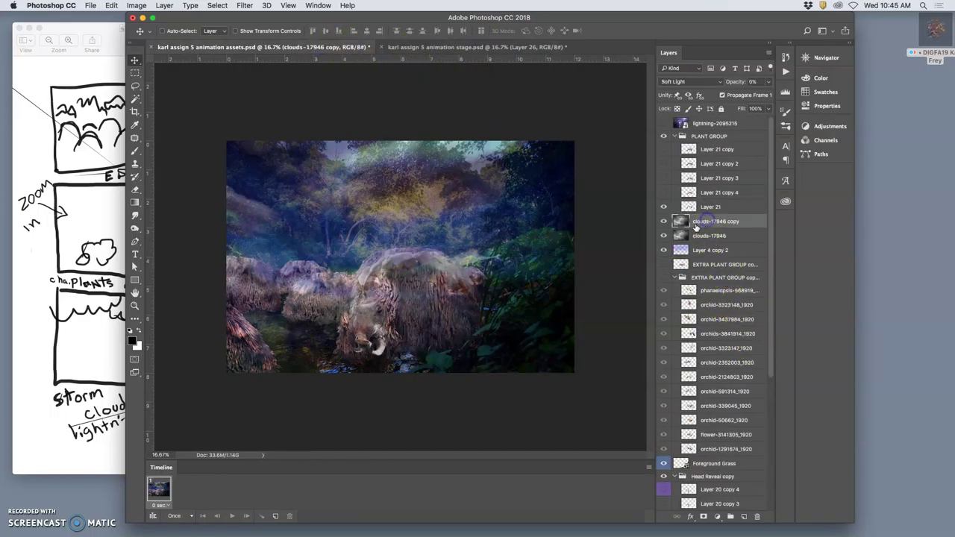
{"action": "left_click", "coordinate": [677, 220]}
{"action": "left_click", "coordinate": [697, 236]}
{"action": "left_click", "coordinate": [767, 81]}
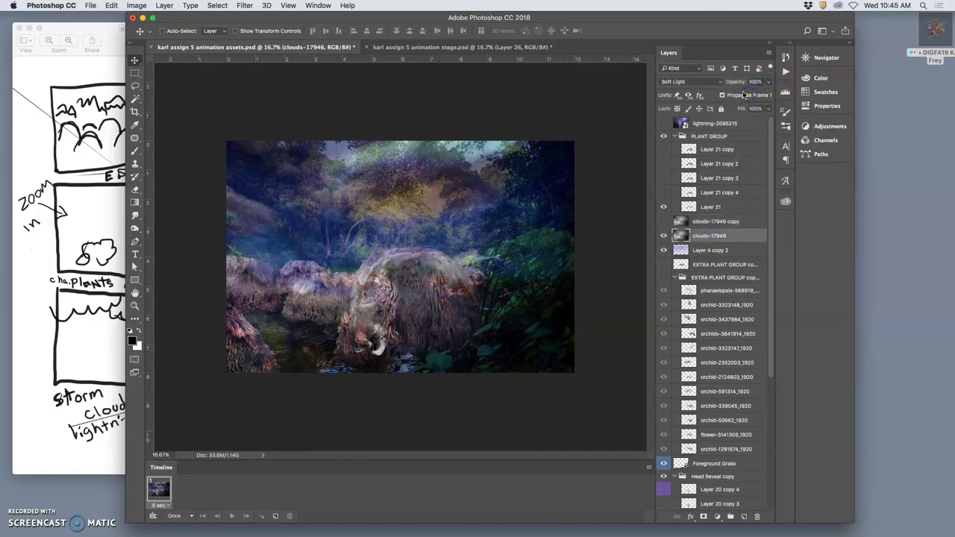
{"action": "left_click", "coordinate": [767, 84]}
{"action": "left_click", "coordinate": [768, 83]}
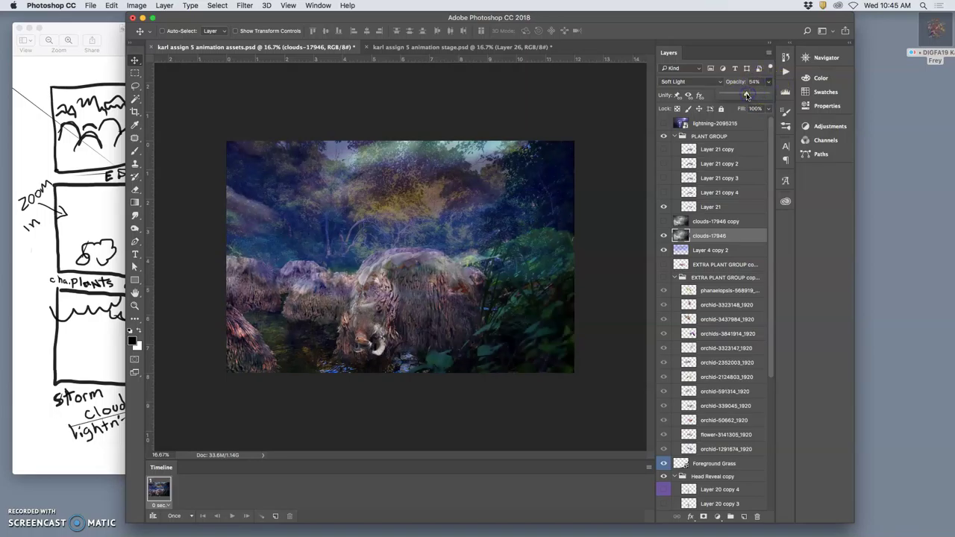
Move the clouds of Layer 4, just above Layer 0, to the left and slightly down, checking against the stage frame
{"action": "scroll", "coordinate": [737, 426], "scroll_direction": "down", "scroll_amount": 8}
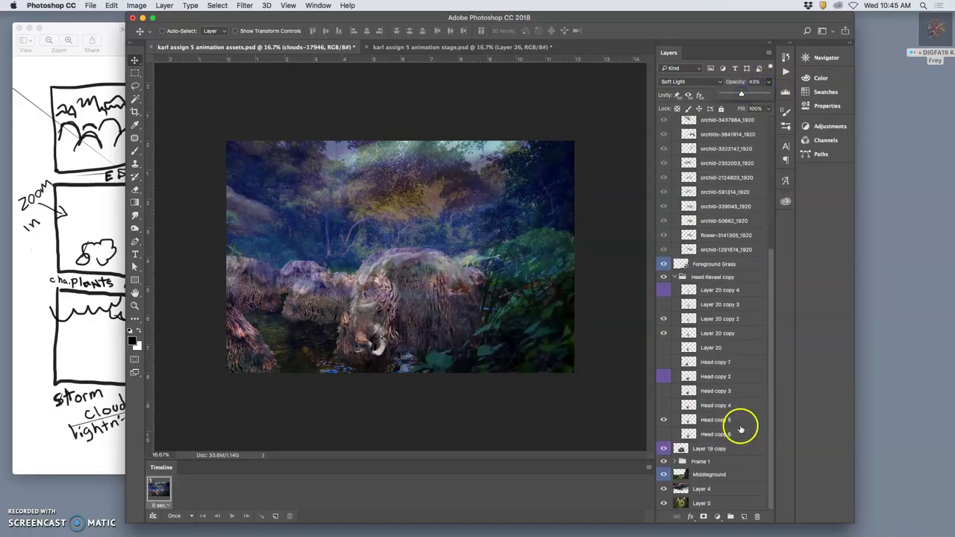
{"action": "left_click", "coordinate": [706, 488]}
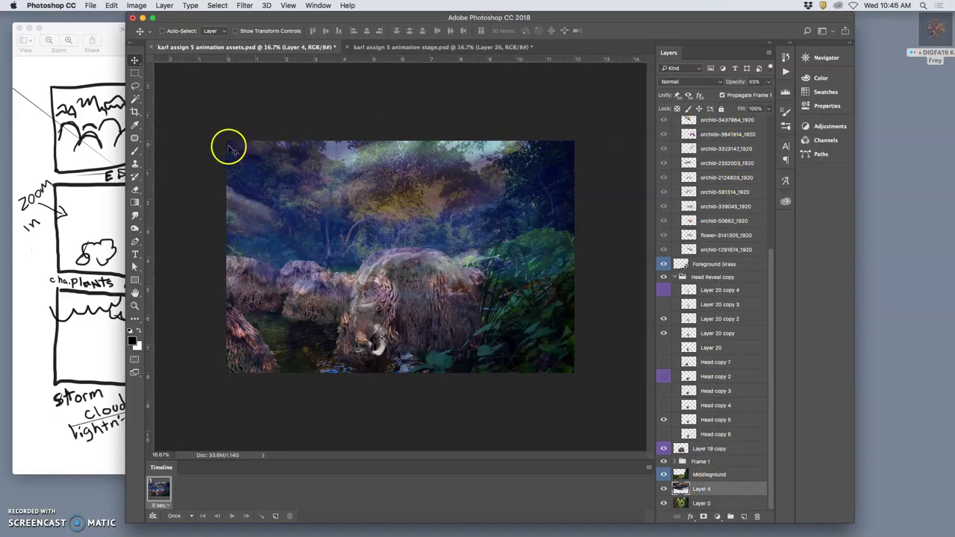
{"action": "left_click_drag", "start_coordinate": [300, 159], "coordinate": [228, 175]}
{"action": "left_click", "coordinate": [403, 46]}
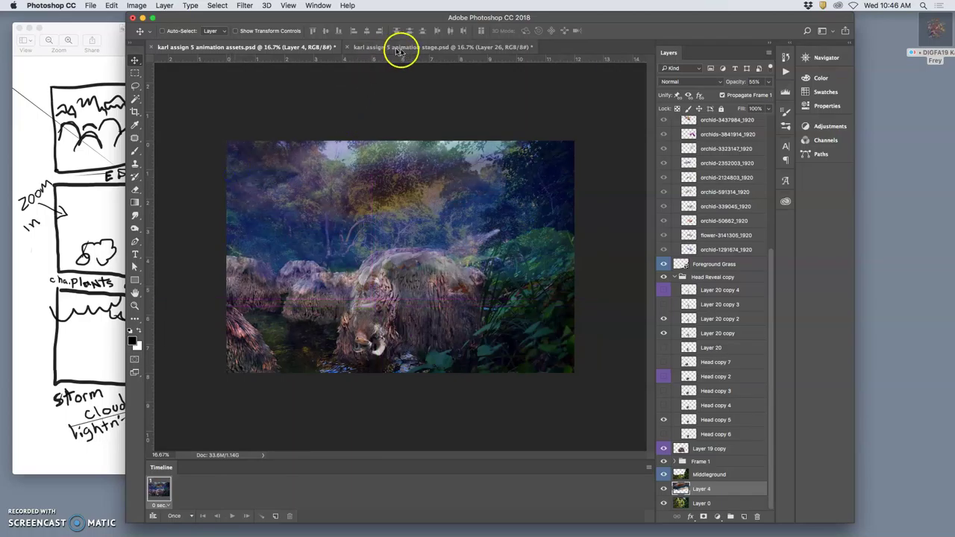
{"action": "left_click", "coordinate": [301, 48]}
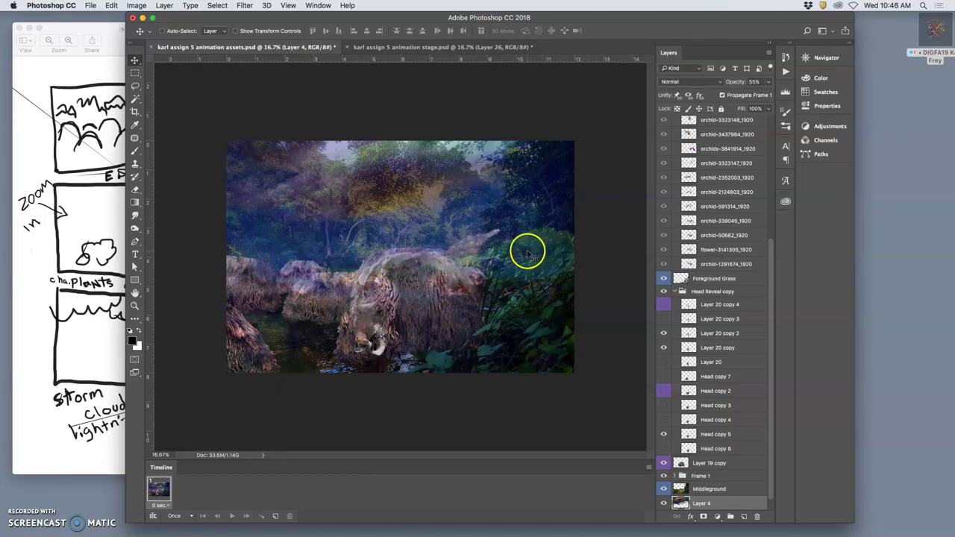
Merge all visible layers into a new layer directly above PLANT GROUP while keeping the originals
{"action": "scroll", "coordinate": [719, 131], "scroll_direction": "up", "scroll_amount": 5}
{"action": "left_click", "coordinate": [708, 123]}
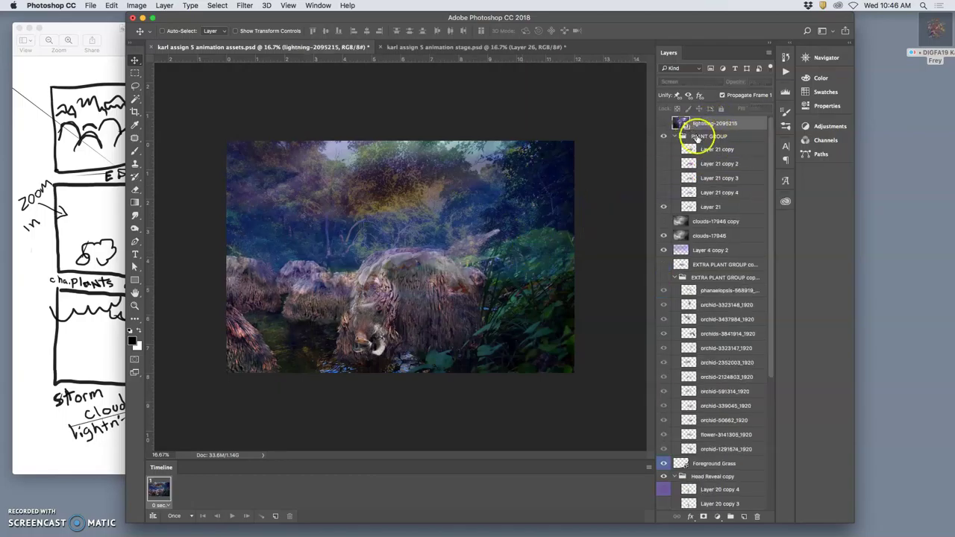
{"action": "left_click", "coordinate": [697, 138]}
{"action": "left_click", "coordinate": [164, 6]}
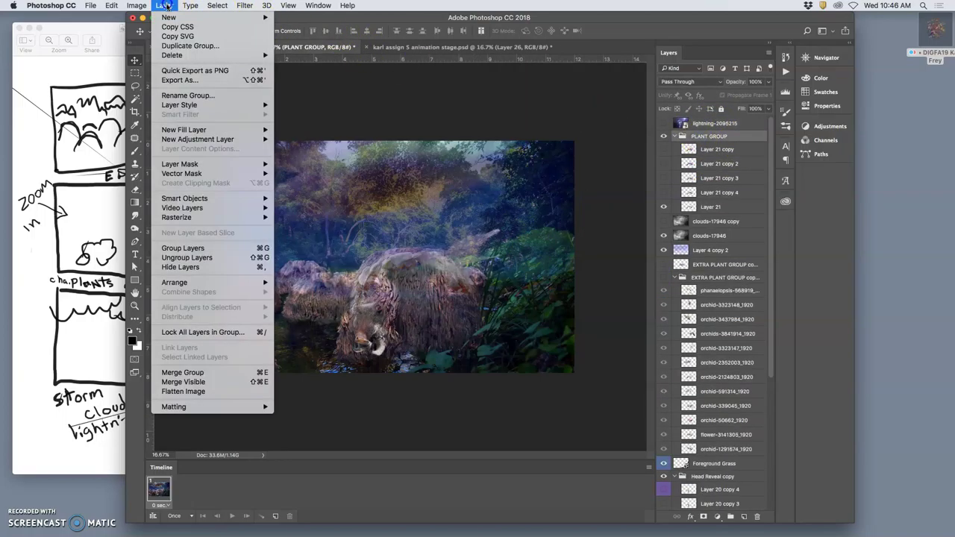
{"action": "left_click", "coordinate": [199, 381], "text": "alt"}
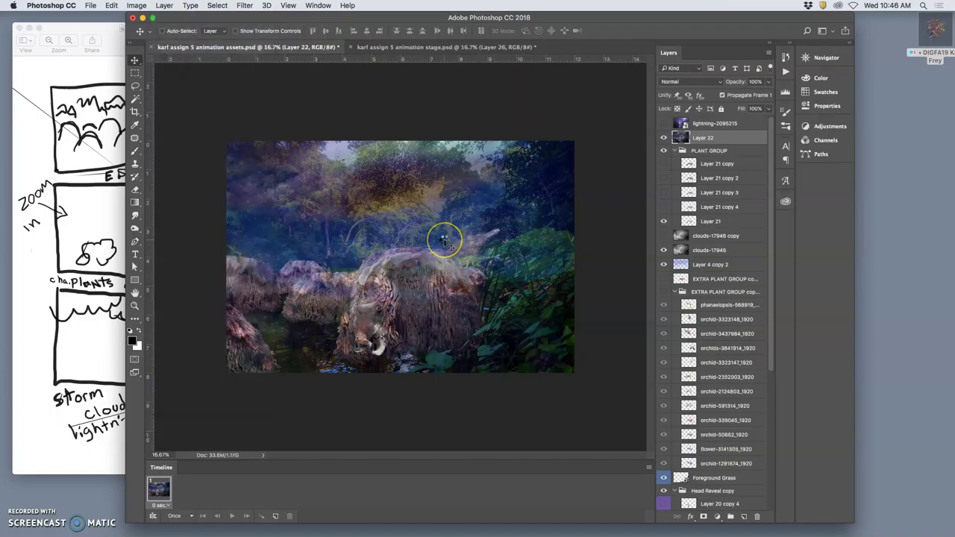
Copy the entire merged frame into the stage document as a new top layer and compare it with the frame below
{"action": "key", "text": "super+a"}
{"action": "key", "text": "super+c"}
{"action": "left_click", "coordinate": [445, 47]}
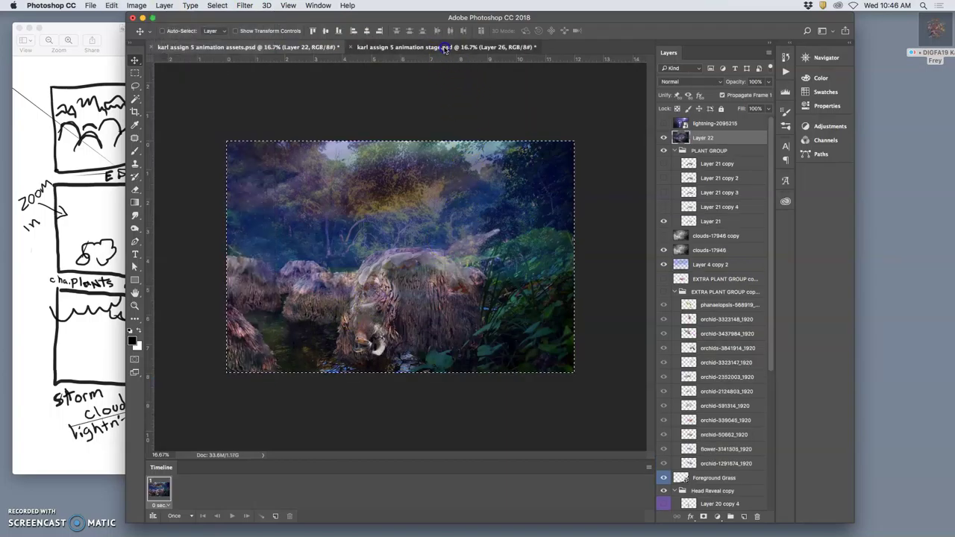
{"action": "key", "text": "super+v"}
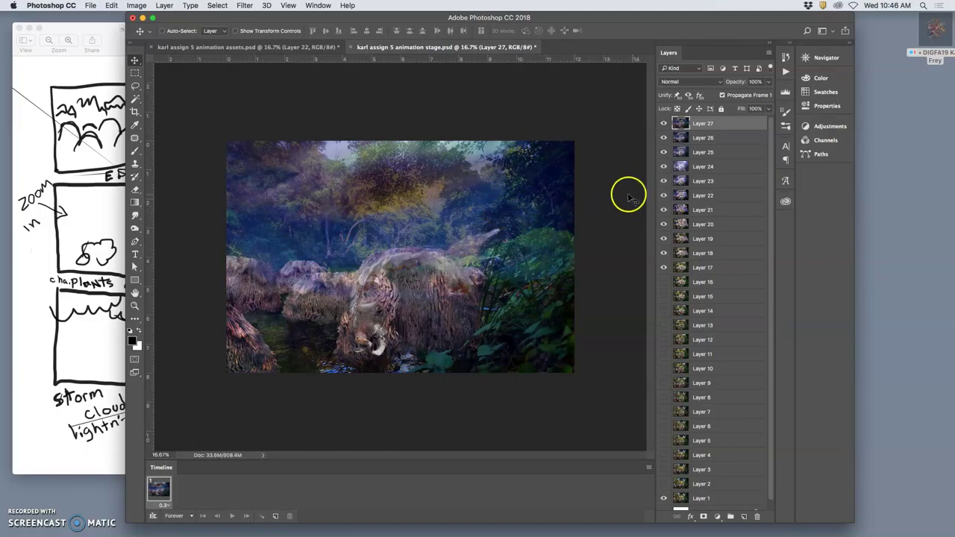
{"action": "left_click", "coordinate": [663, 125]}
{"action": "left_click", "coordinate": [663, 125]}
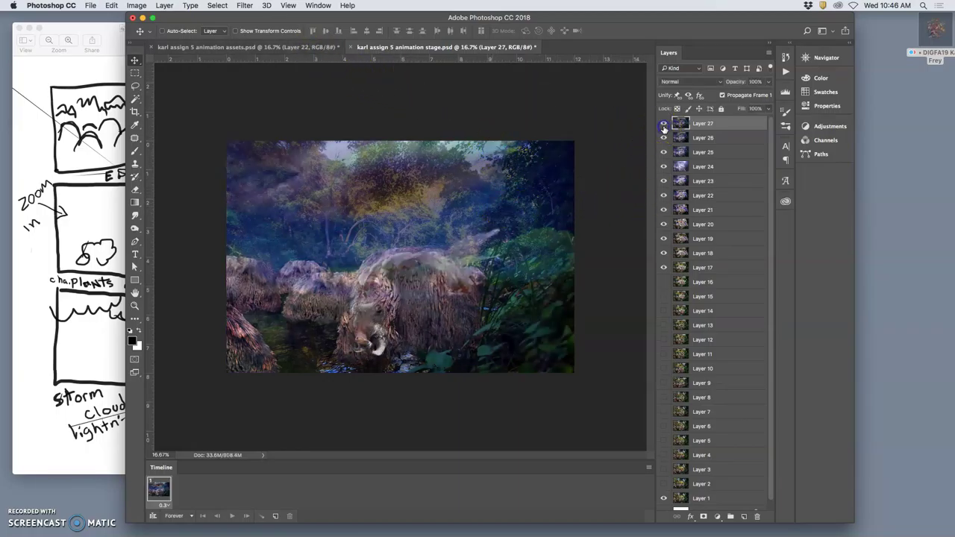
Deselect and delete the merged Layer 22 in the assets document, and hide Layer 21 and PLANT GROUP
{"action": "left_click", "coordinate": [272, 47]}
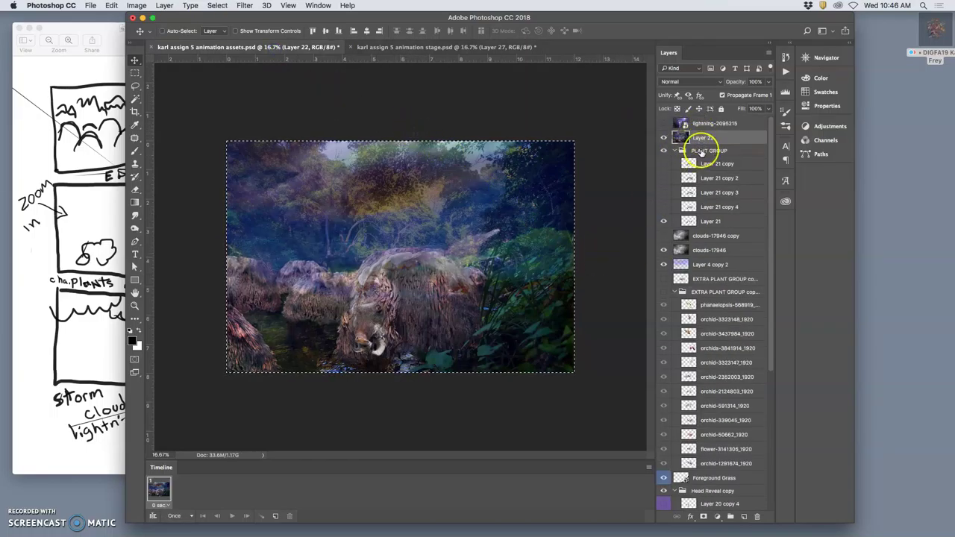
{"action": "key", "text": "super+d"}
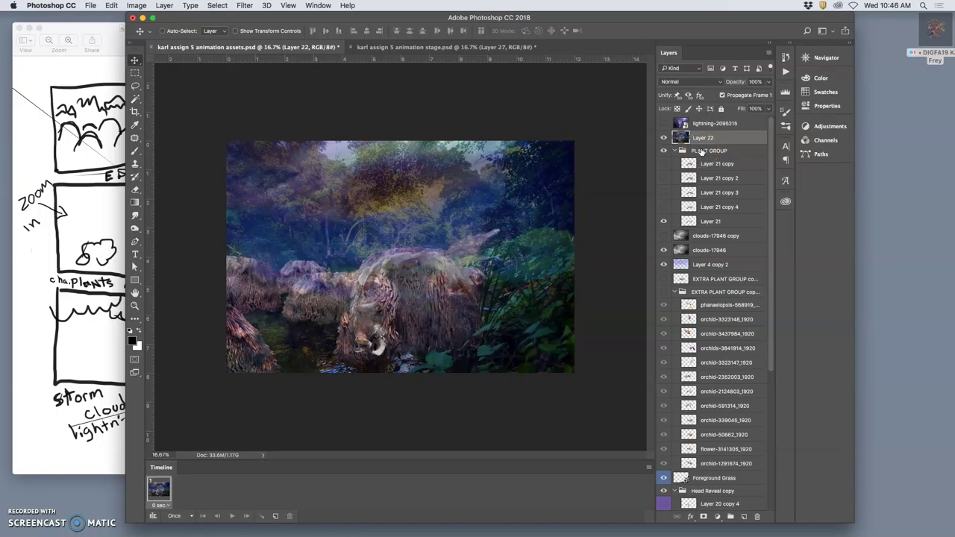
{"action": "key", "text": "BackSpace"}
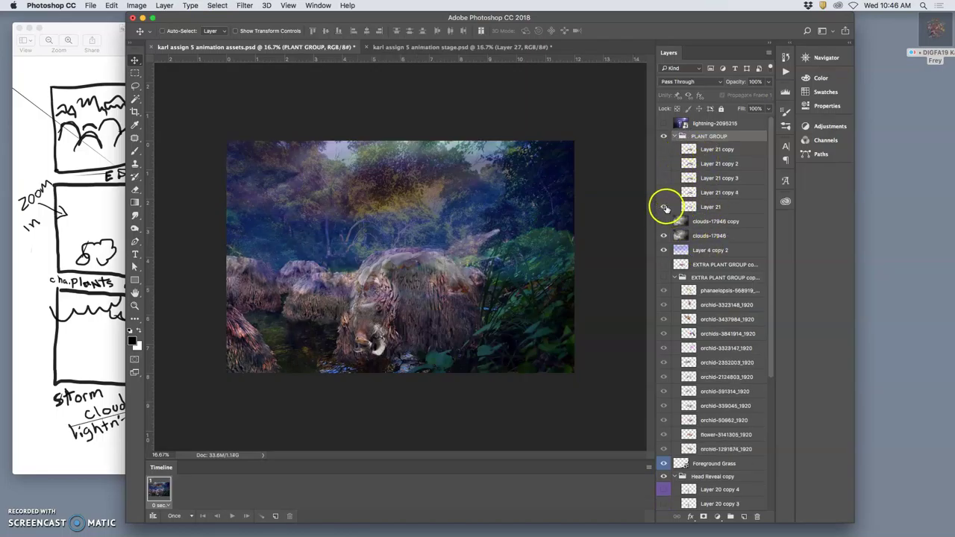
{"action": "left_click", "coordinate": [663, 207]}
{"action": "left_click", "coordinate": [665, 136]}
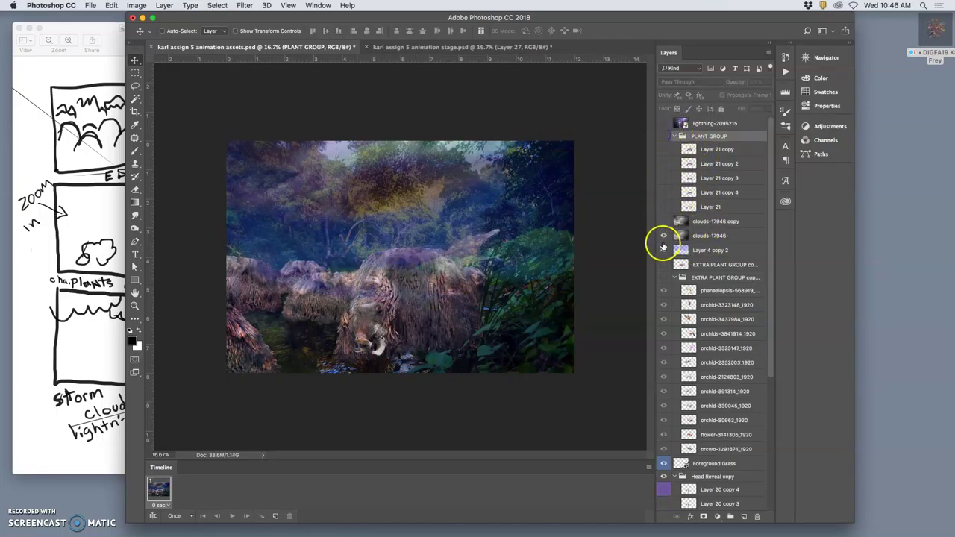
Set the opacity of the clouds-17946 layer to 2%, checking the storyboard for the upcoming scene
{"action": "left_click", "coordinate": [718, 237]}
{"action": "left_click", "coordinate": [767, 82]}
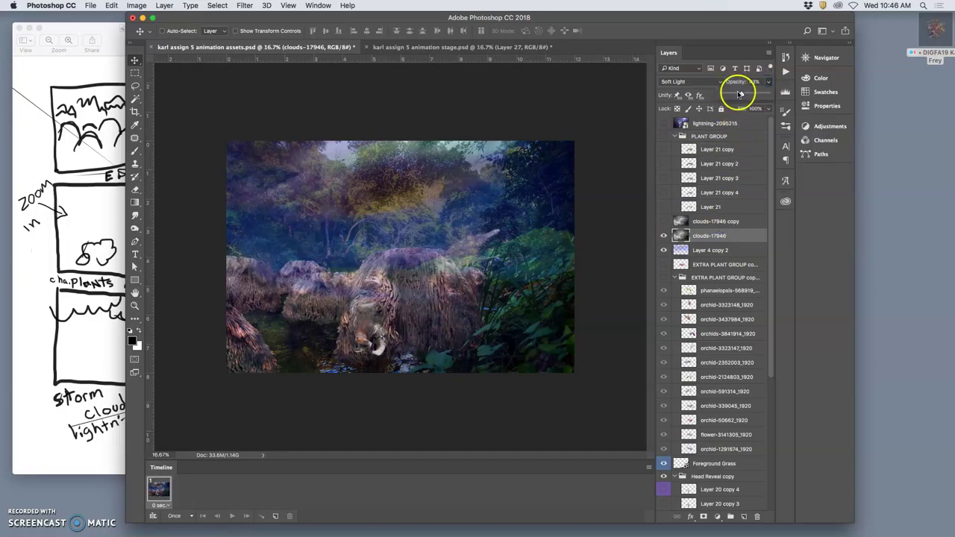
{"action": "left_click_drag", "start_coordinate": [728, 94], "coordinate": [727, 94]}
{"action": "left_click", "coordinate": [105, 341]}
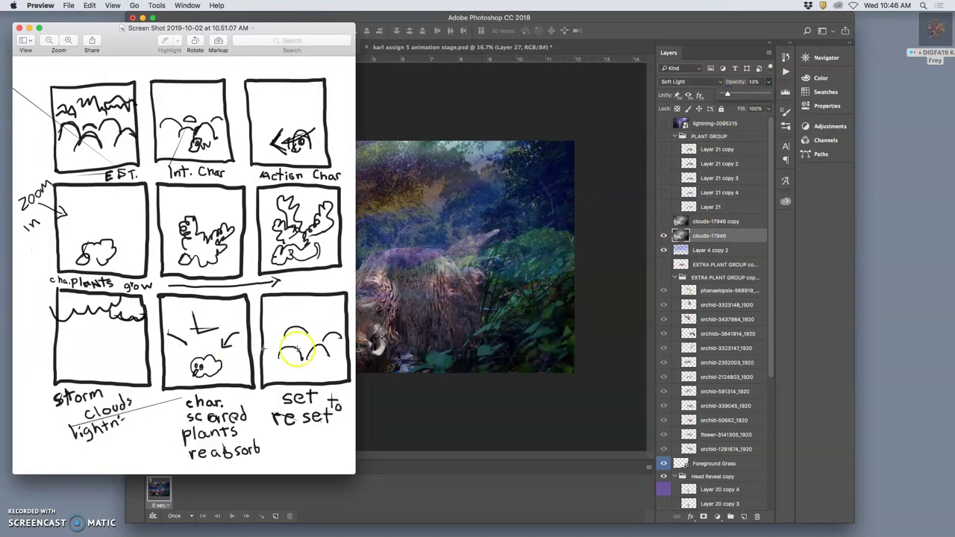
{"action": "left_click", "coordinate": [619, 106]}
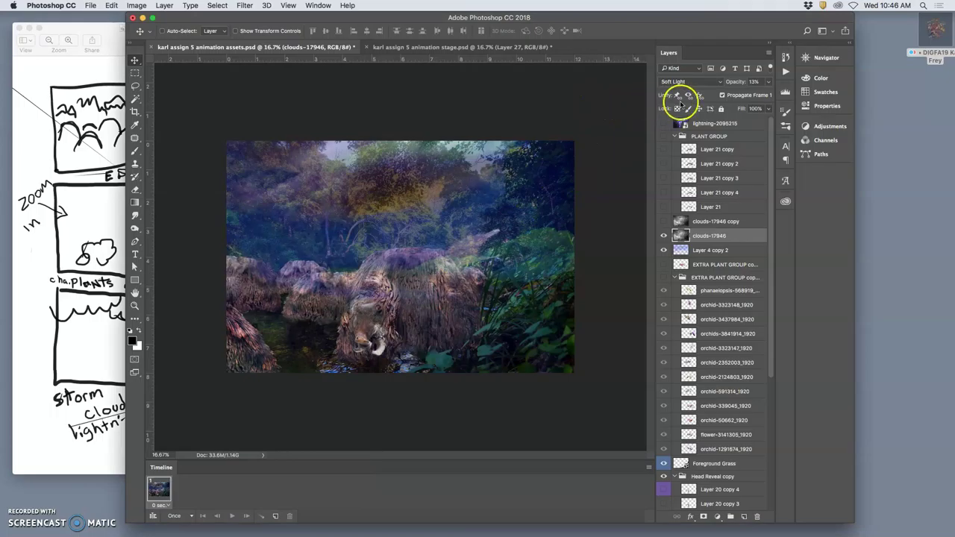
{"action": "left_click", "coordinate": [769, 82]}
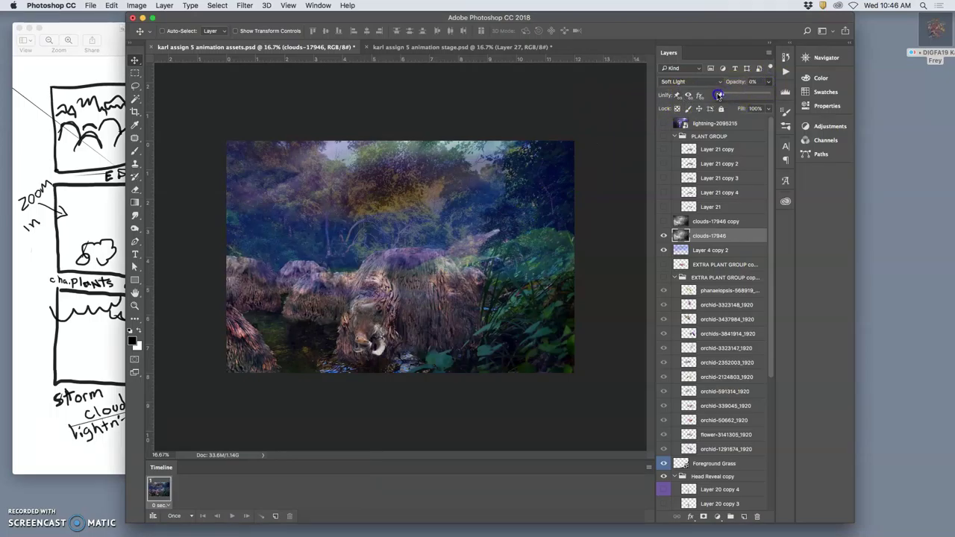
Set the opacity of Layer 4 to 27% and check what the Middleground layer contributes
{"action": "scroll", "coordinate": [714, 373], "scroll_direction": "down", "scroll_amount": 5}
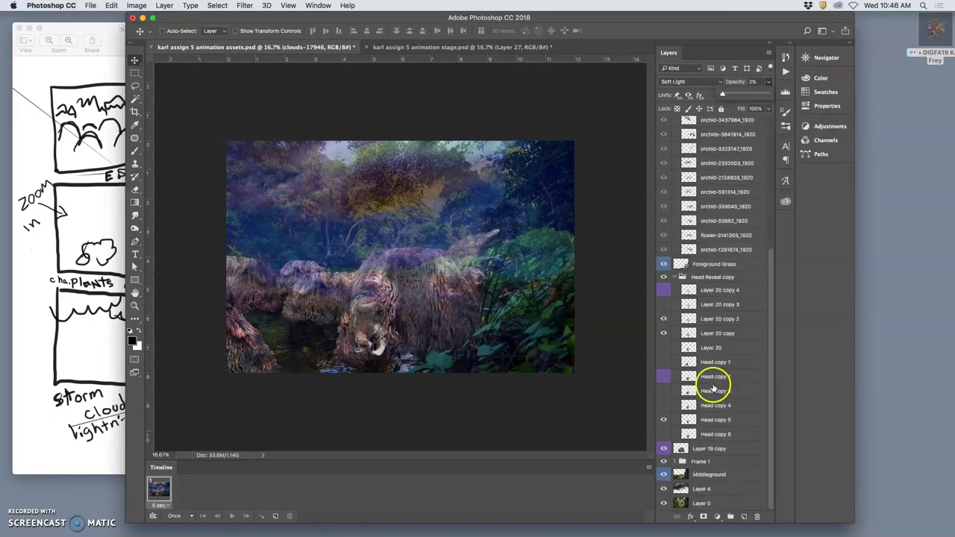
{"action": "left_click", "coordinate": [698, 488]}
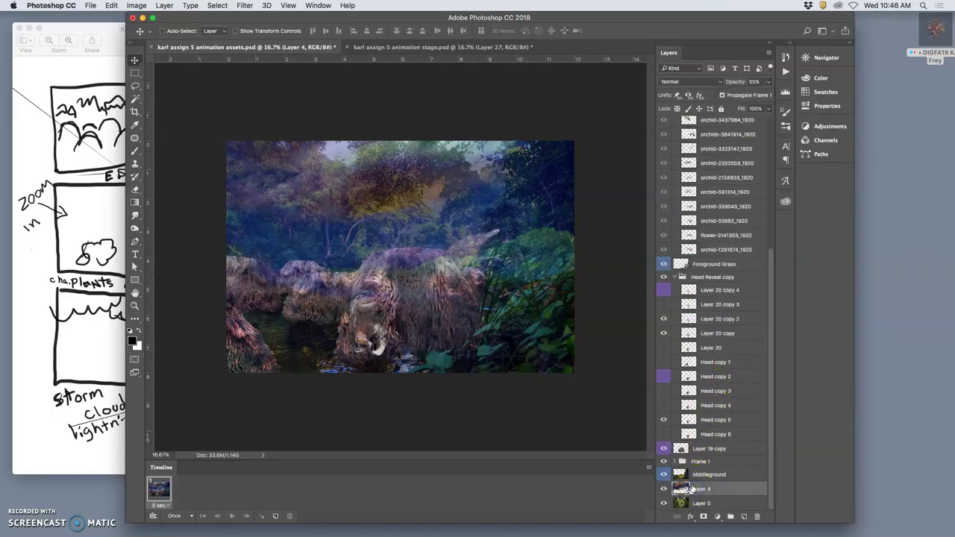
{"action": "left_click", "coordinate": [768, 82]}
{"action": "left_click_drag", "start_coordinate": [747, 96], "coordinate": [735, 96]}
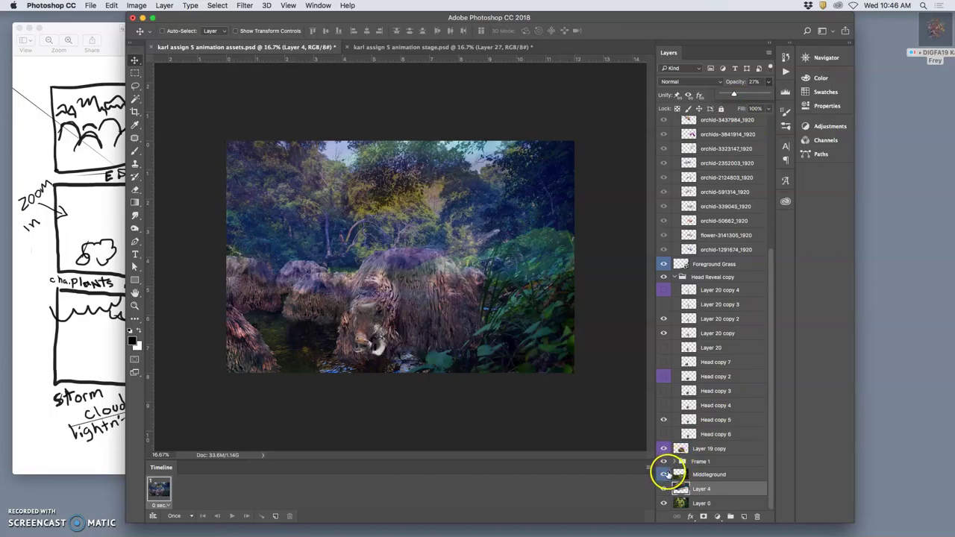
{"action": "left_click", "coordinate": [663, 474]}
{"action": "left_click", "coordinate": [663, 475]}
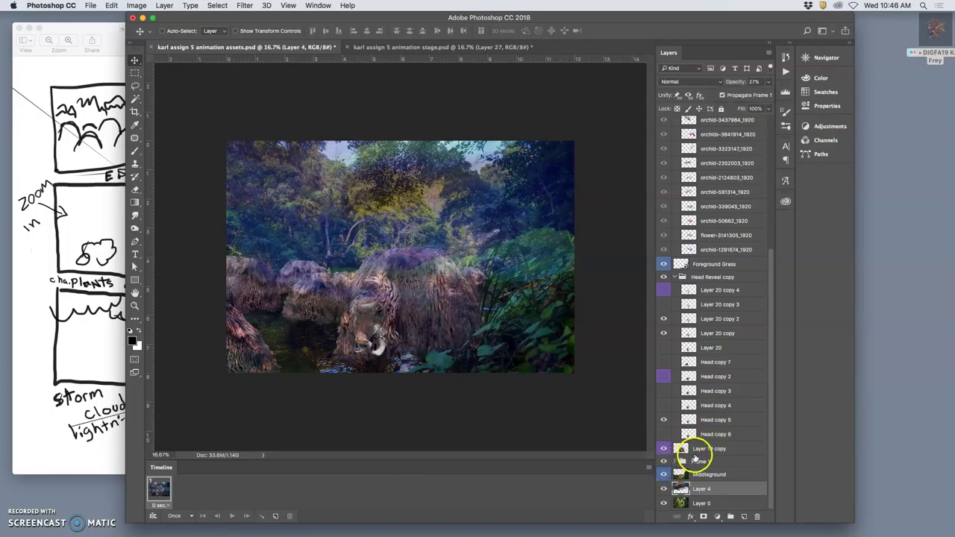
Set the opacity of Layer 4 copy 2, the blue tint below the cloud layers, to 23%
{"action": "scroll", "coordinate": [727, 336], "scroll_direction": "up", "scroll_amount": 5}
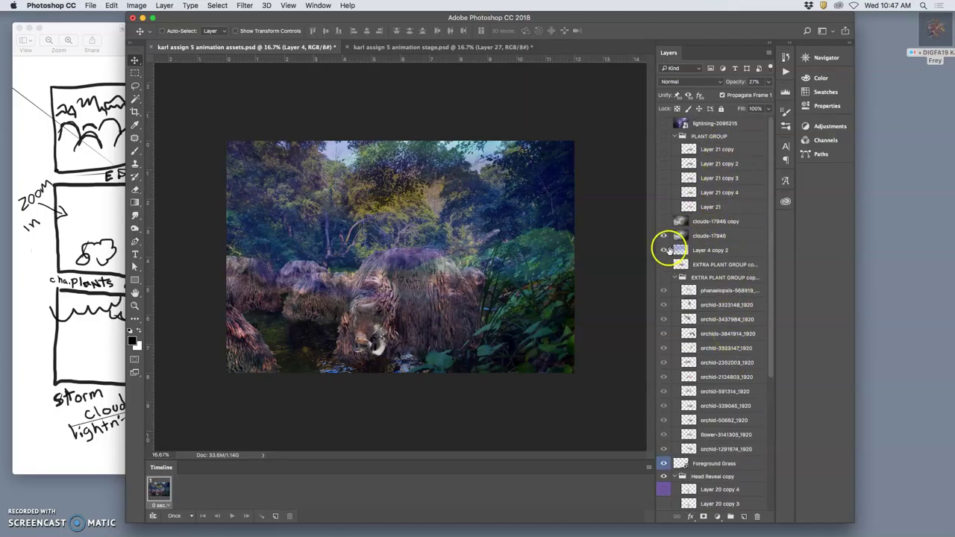
{"action": "left_click", "coordinate": [665, 251]}
{"action": "left_click", "coordinate": [706, 252]}
{"action": "left_click", "coordinate": [770, 83]}
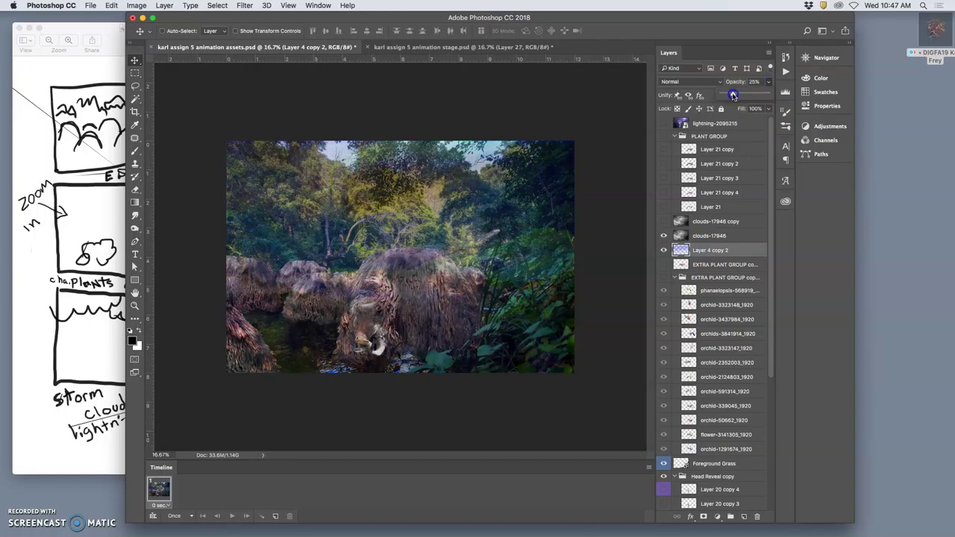
Set the opacity of Layer 4 to 33% and compare the result with the latest frame in the stage document
{"action": "scroll", "coordinate": [740, 276], "scroll_direction": "down", "scroll_amount": 5}
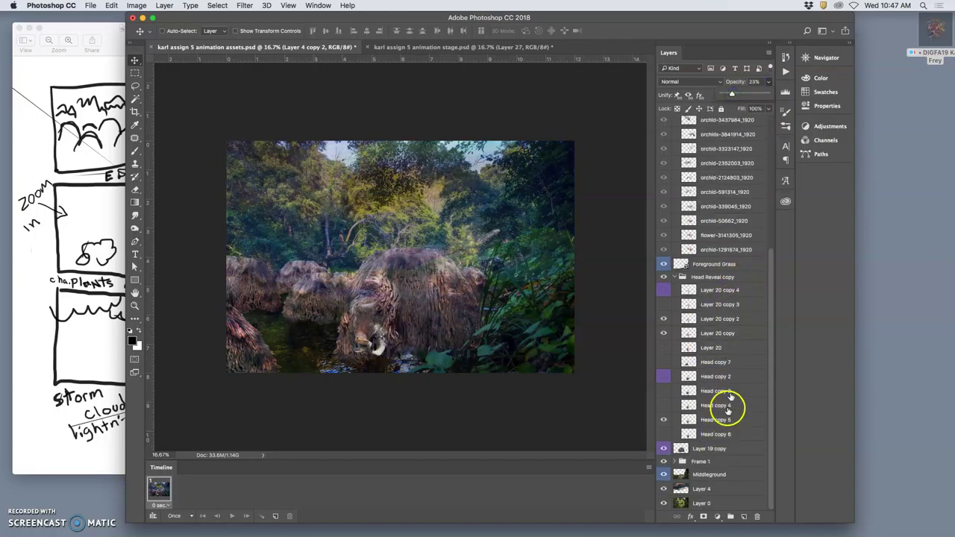
{"action": "left_click", "coordinate": [705, 489]}
{"action": "left_click", "coordinate": [769, 83]}
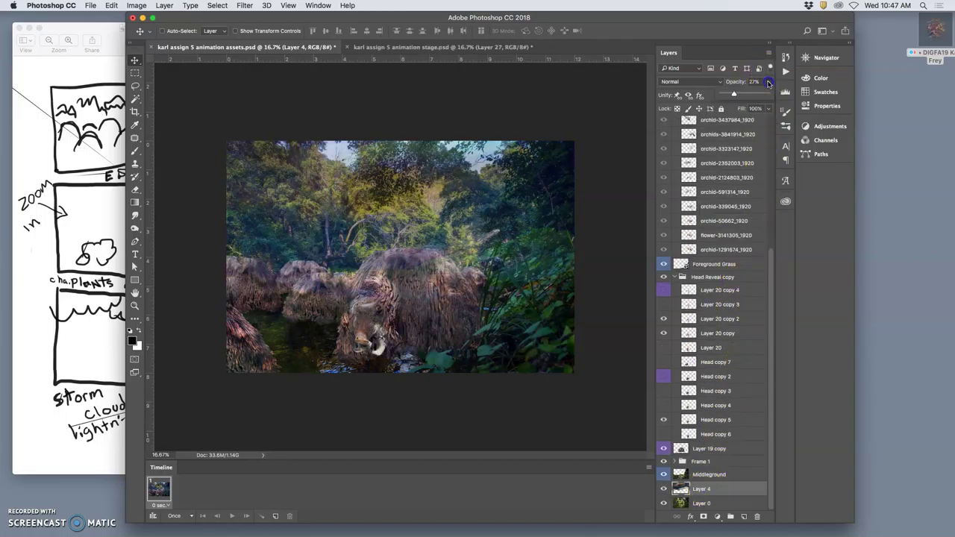
{"action": "left_click_drag", "start_coordinate": [746, 94], "coordinate": [742, 93]}
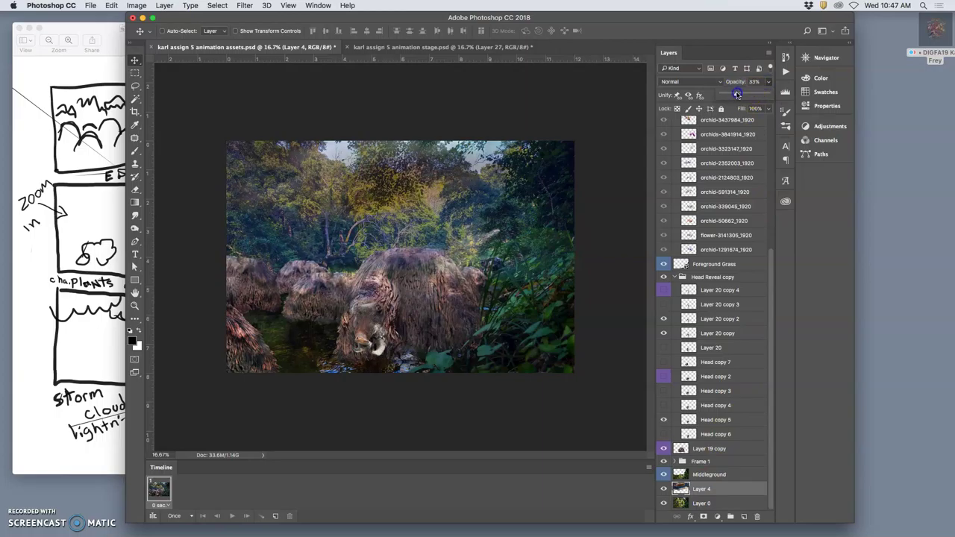
{"action": "left_click", "coordinate": [473, 50]}
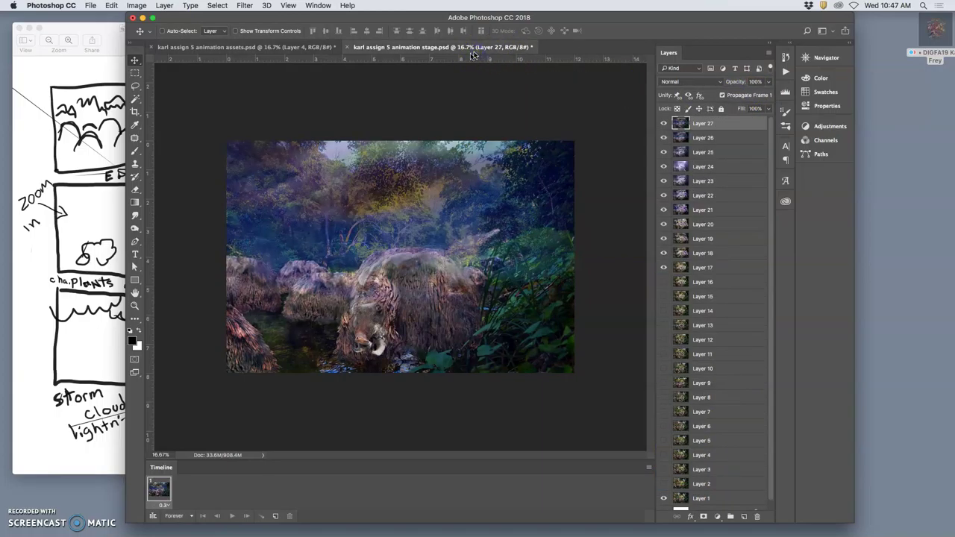
{"action": "left_click", "coordinate": [307, 47]}
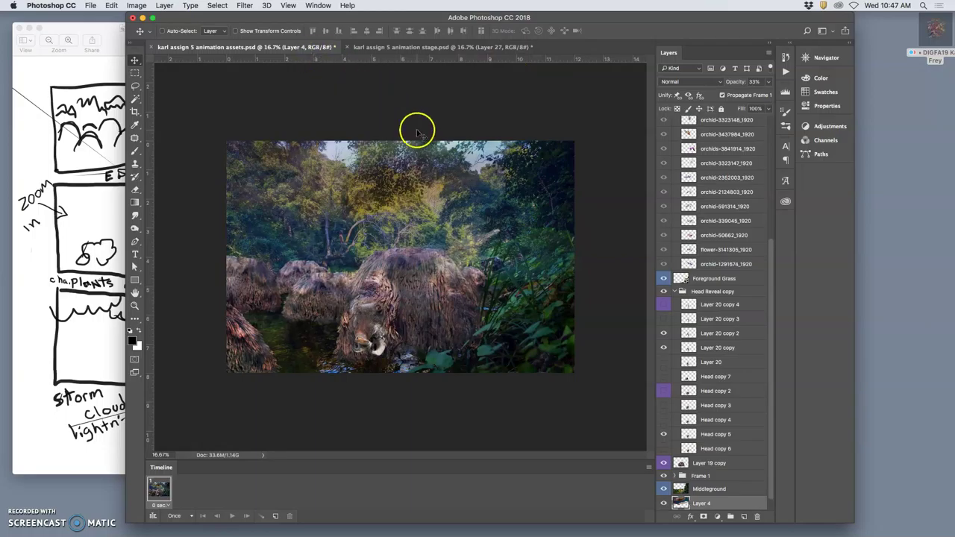
Set the opacity of Layer 4 copy 2 to 32% and compare the tint with the latest stage frame
{"action": "scroll", "coordinate": [709, 379], "scroll_direction": "up", "scroll_amount": 5}
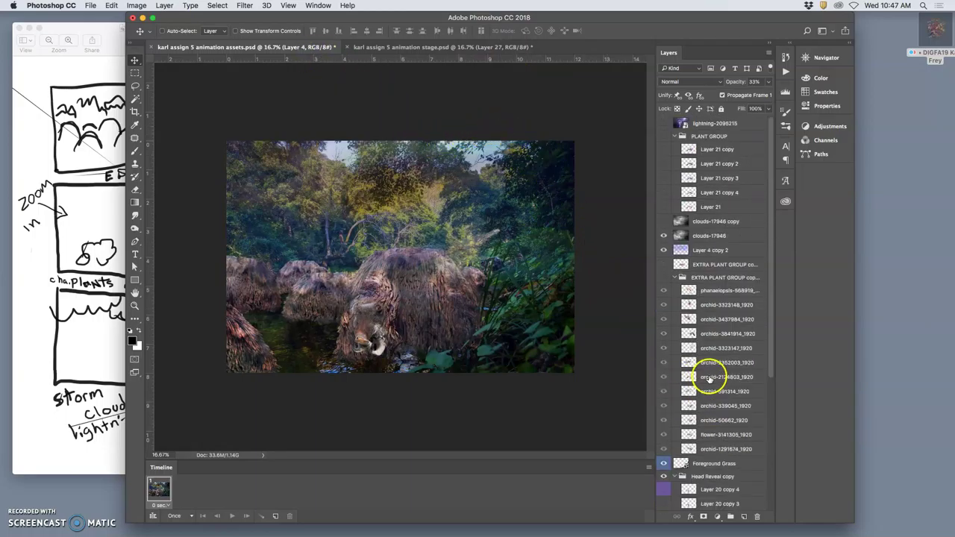
{"action": "left_click", "coordinate": [707, 250]}
{"action": "left_click", "coordinate": [765, 84]}
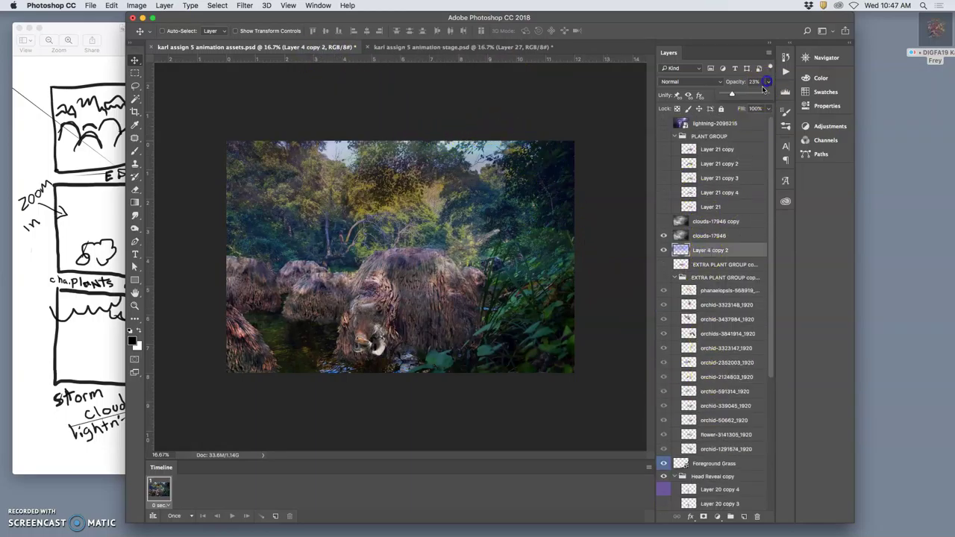
{"action": "left_click_drag", "start_coordinate": [748, 95], "coordinate": [740, 96]}
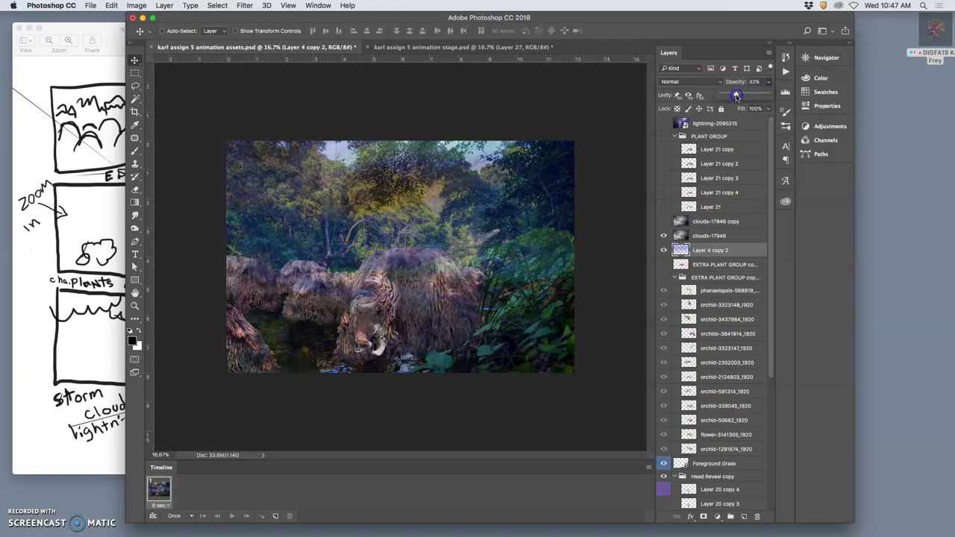
{"action": "left_click", "coordinate": [485, 46]}
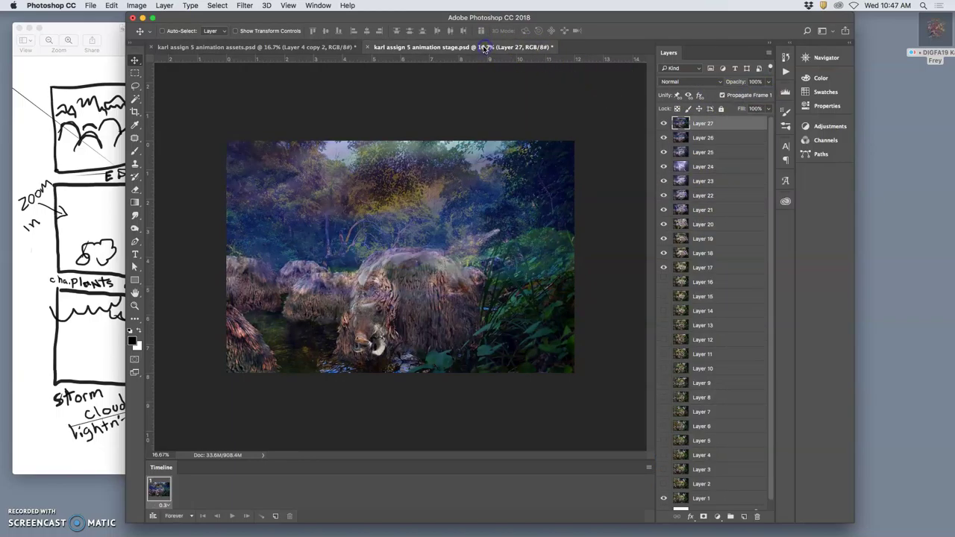
{"action": "left_click", "coordinate": [321, 48]}
In the Head Reveal copy group, show Head copy 6 and hide Head copy 5
{"action": "scroll", "coordinate": [683, 353], "scroll_direction": "down", "scroll_amount": 10}
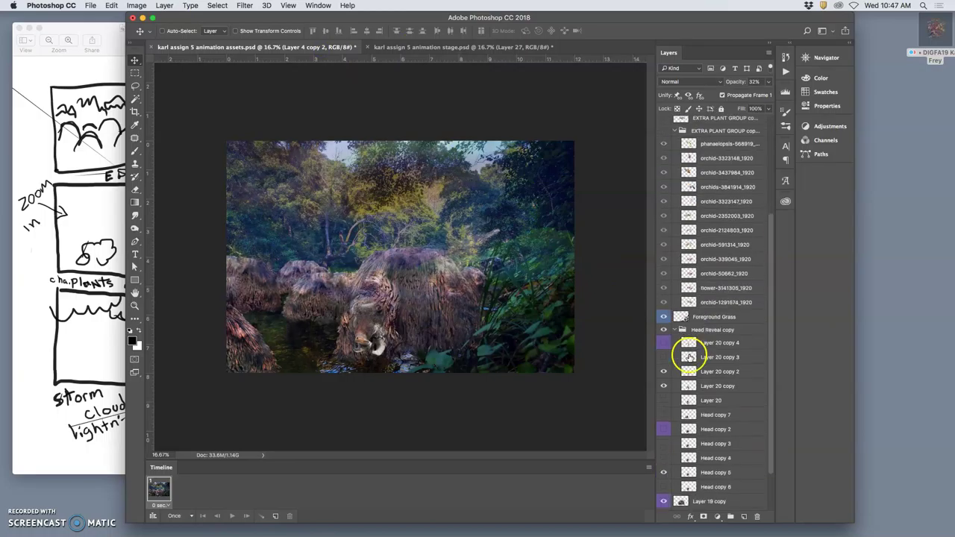
{"action": "scroll", "coordinate": [690, 356], "scroll_direction": "down", "scroll_amount": 1}
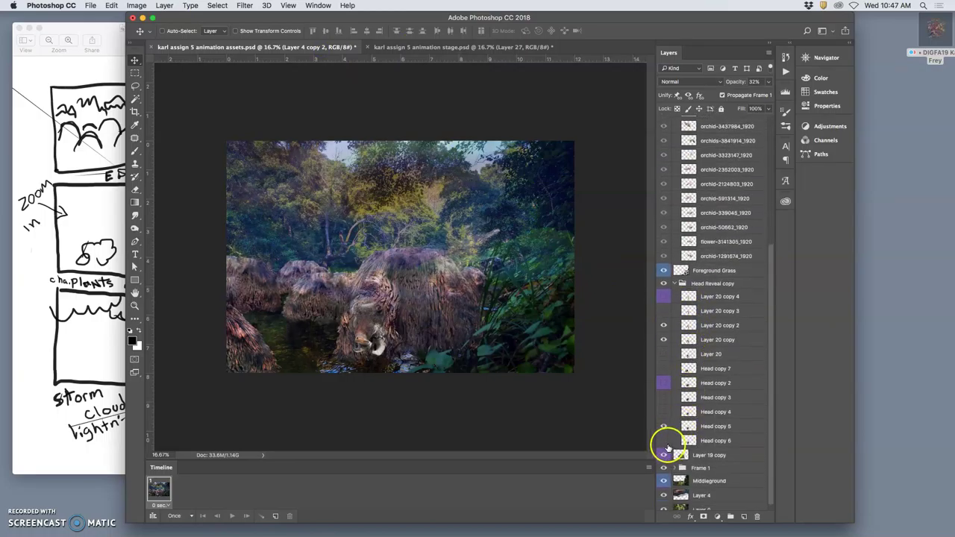
{"action": "left_click", "coordinate": [664, 440]}
{"action": "left_click", "coordinate": [664, 427]}
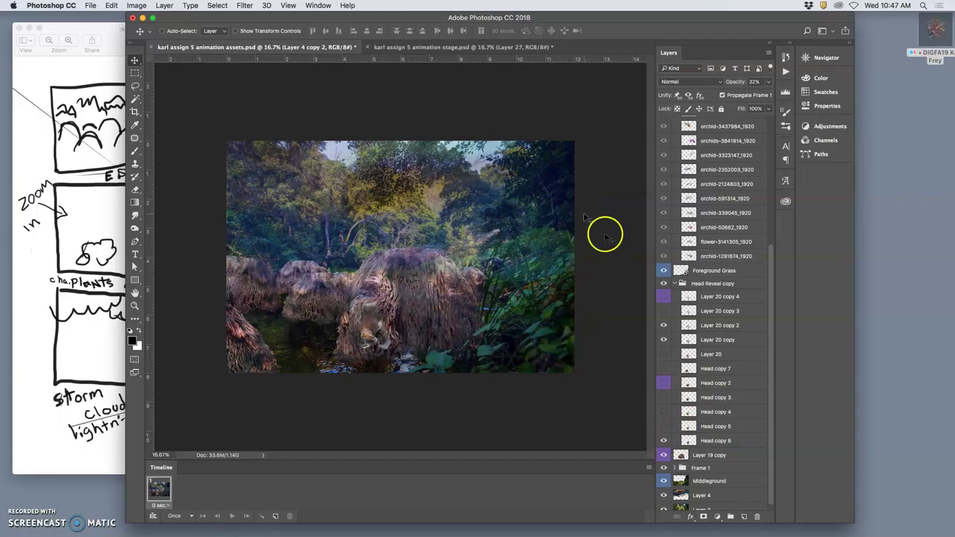
Show Layer 20 in the Head Reveal copy group and set its opacity to 5%
{"action": "left_click", "coordinate": [664, 354]}
{"action": "left_click", "coordinate": [664, 355]}
{"action": "left_click", "coordinate": [664, 370]}
{"action": "left_click", "coordinate": [664, 370]}
{"action": "left_click", "coordinate": [663, 354]}
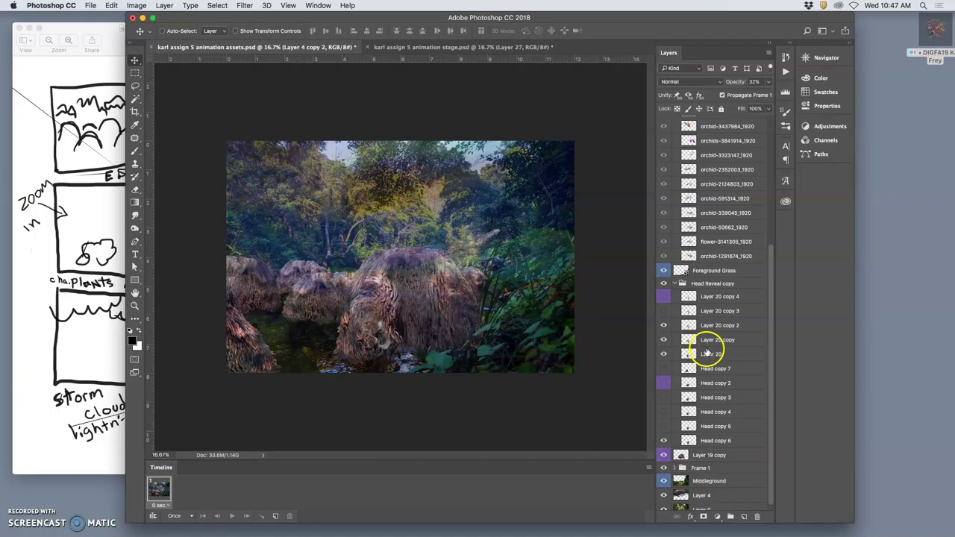
{"action": "left_click", "coordinate": [710, 352]}
{"action": "left_click", "coordinate": [768, 82]}
{"action": "left_click_drag", "start_coordinate": [764, 88], "coordinate": [735, 95]}
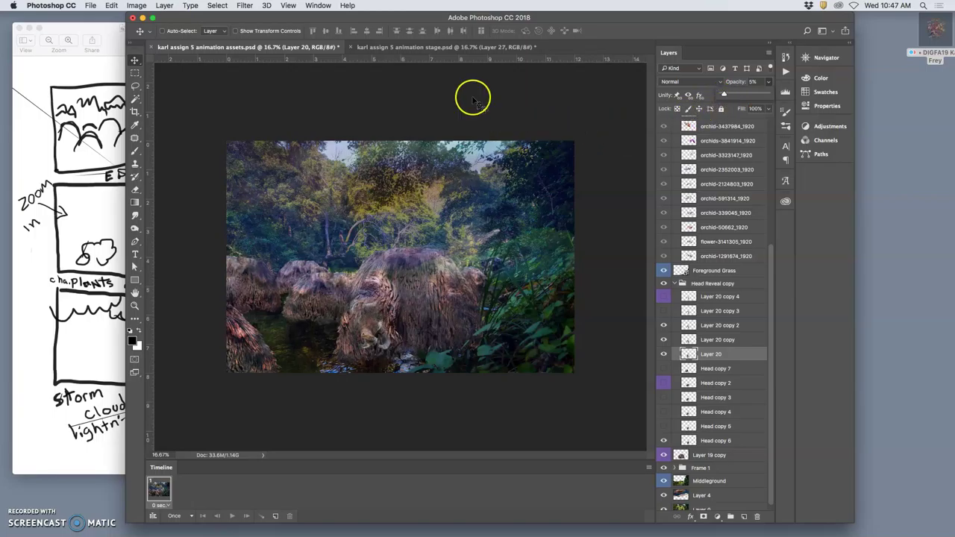
Compare the composition with the latest stage frame, and shift Layer 4 slightly down and to the right
{"action": "left_click", "coordinate": [458, 47]}
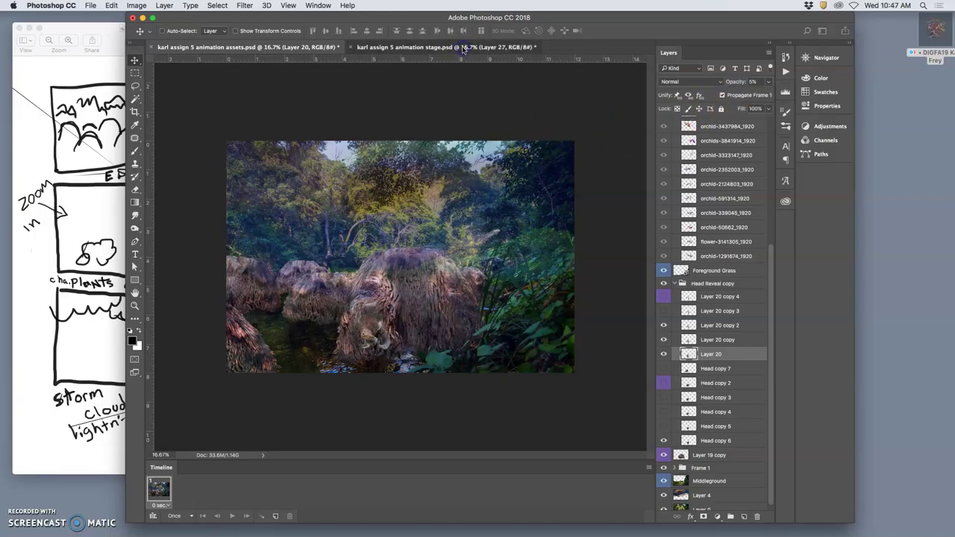
{"action": "left_click", "coordinate": [321, 49]}
{"action": "left_click", "coordinate": [401, 48]}
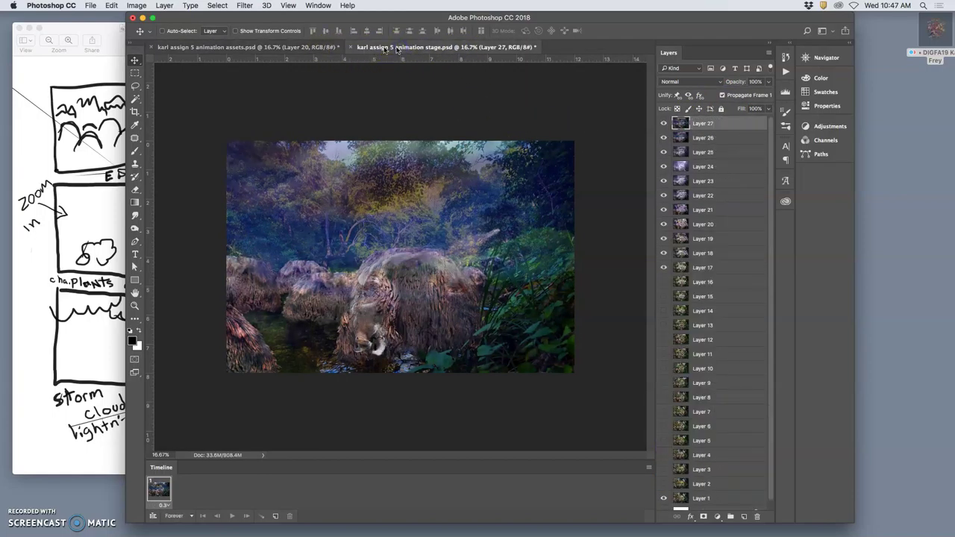
{"action": "left_click", "coordinate": [321, 48]}
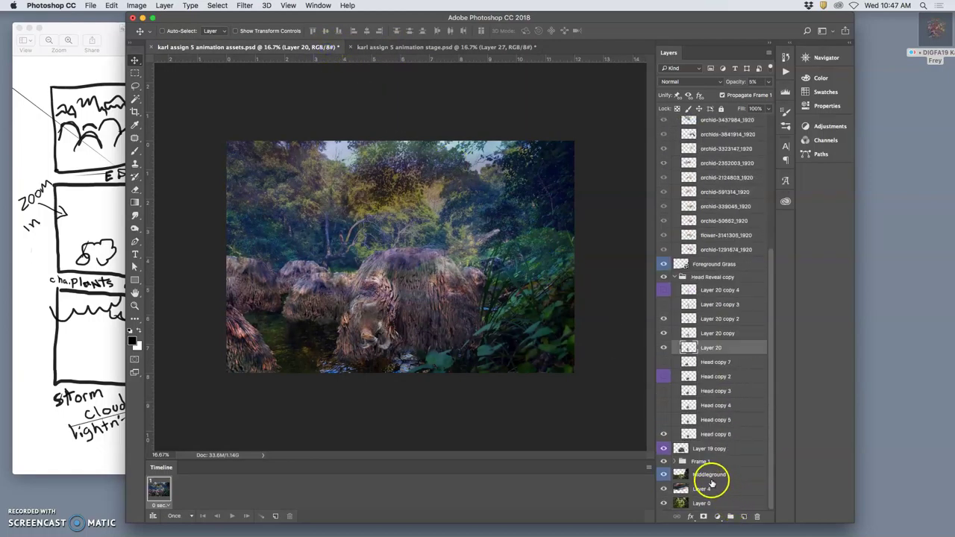
{"action": "left_click", "coordinate": [705, 489]}
{"action": "mouse_move", "coordinate": [455, 219]}
{"action": "left_mouse_down"}
{"action": "mouse_move", "coordinate": [428, 204]}
{"action": "mouse_move", "coordinate": [466, 228]}
{"action": "left_mouse_up"}
Stamp all visible layers into a new merged layer above clouds-17946 and copy it into the stage document
{"action": "scroll", "coordinate": [720, 273], "scroll_direction": "up", "scroll_amount": 5}
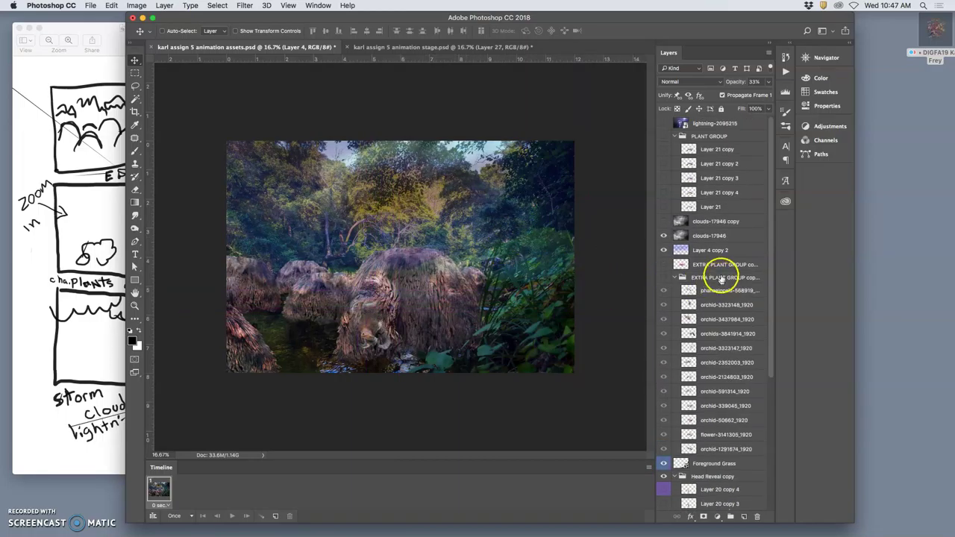
{"action": "left_click", "coordinate": [698, 237]}
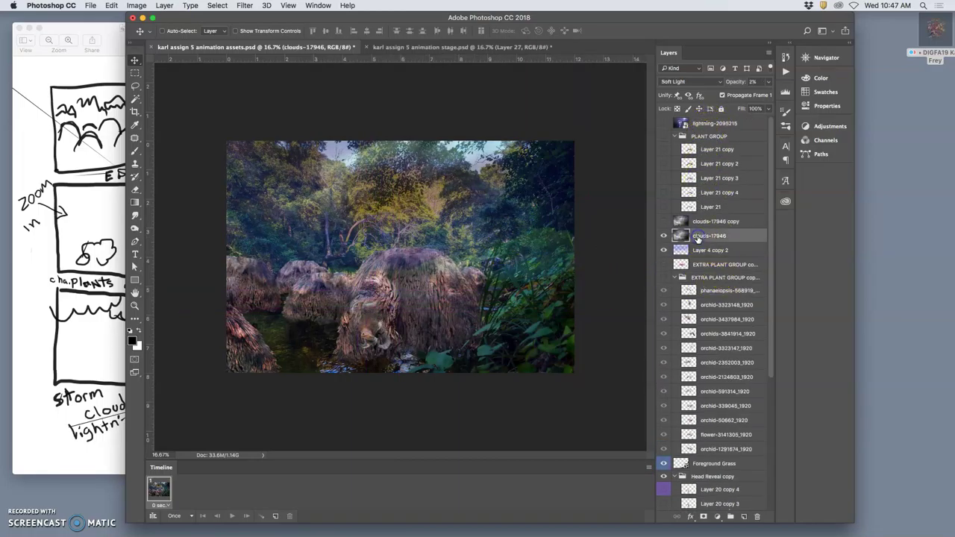
{"action": "left_click", "coordinate": [164, 6]}
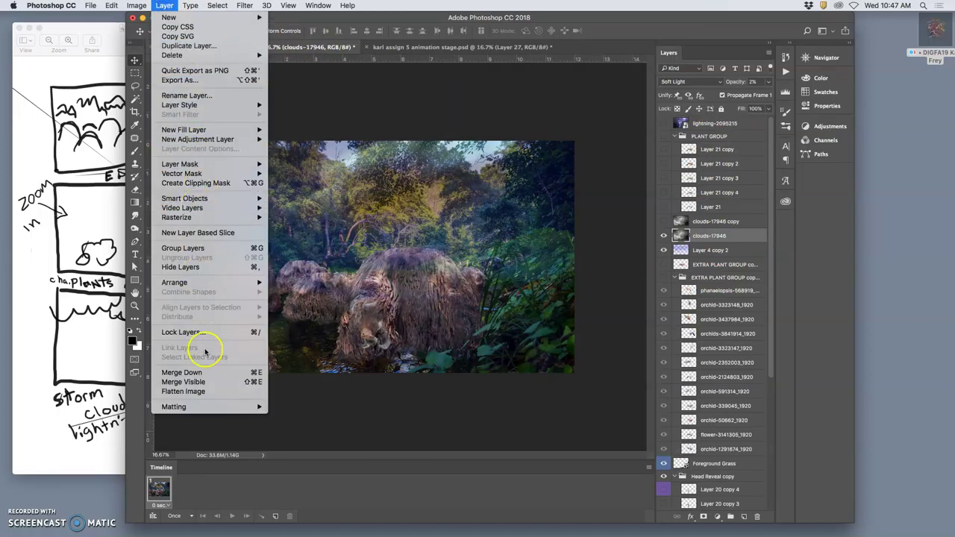
{"action": "left_click", "coordinate": [197, 381], "text": "alt"}
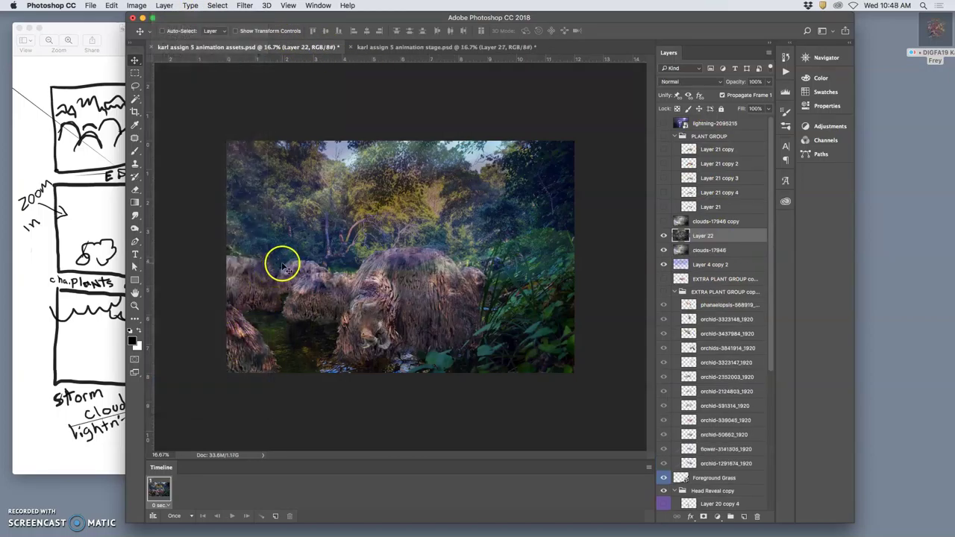
{"action": "left_click_drag", "start_coordinate": [284, 264], "coordinate": [407, 130]}
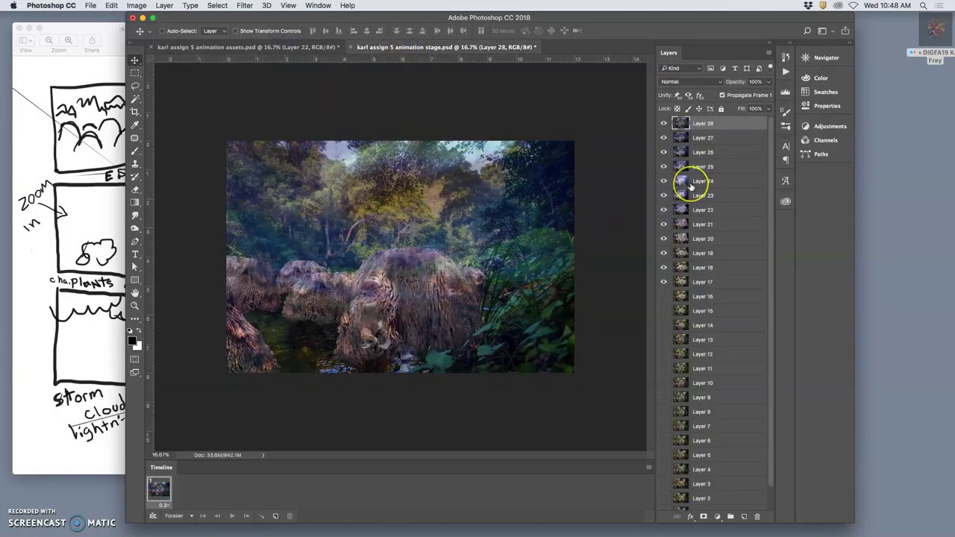
Review the stage's layer stack and save both the stage and assets documents
{"action": "scroll", "coordinate": [693, 186], "scroll_direction": "down", "scroll_amount": 2}
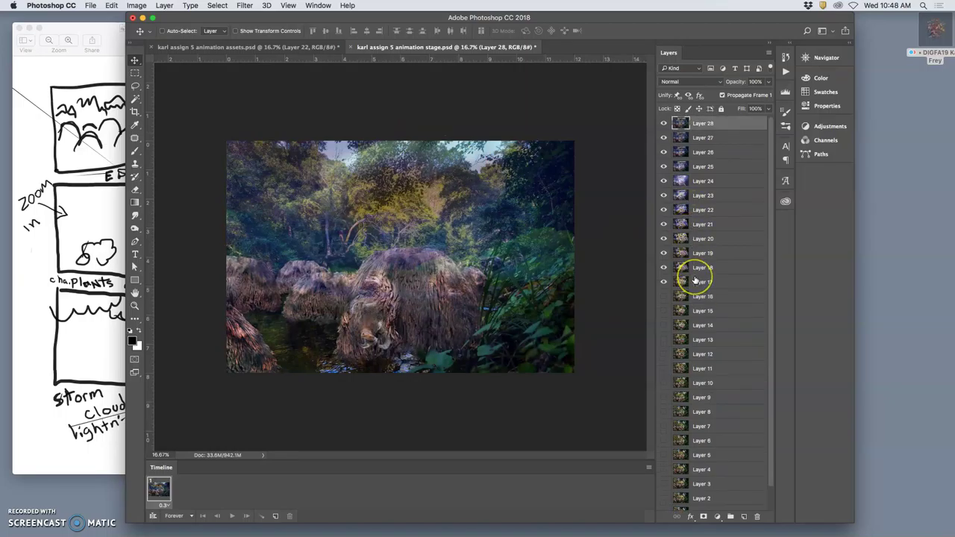
{"action": "scroll", "coordinate": [695, 280], "scroll_direction": "down", "scroll_amount": 2}
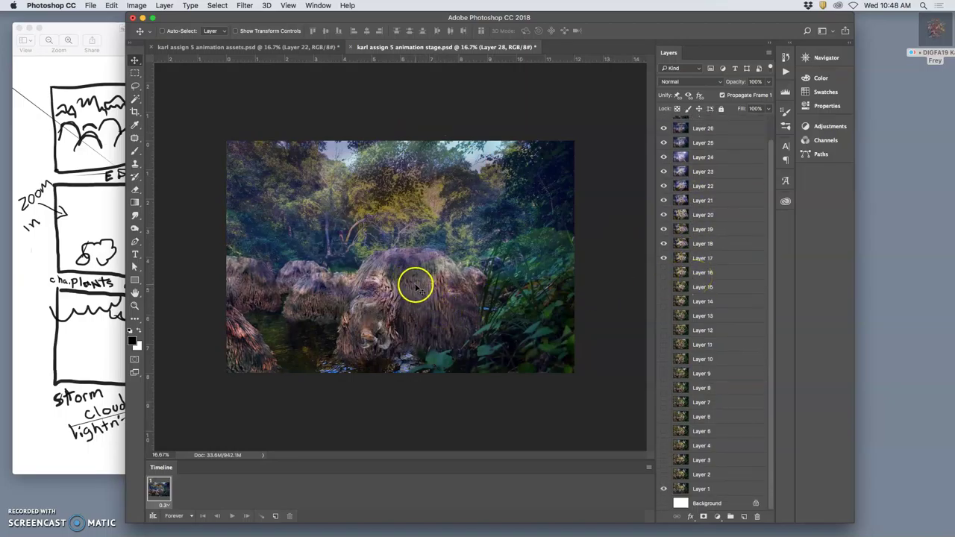
{"action": "scroll", "coordinate": [694, 257], "scroll_direction": "up", "scroll_amount": 2}
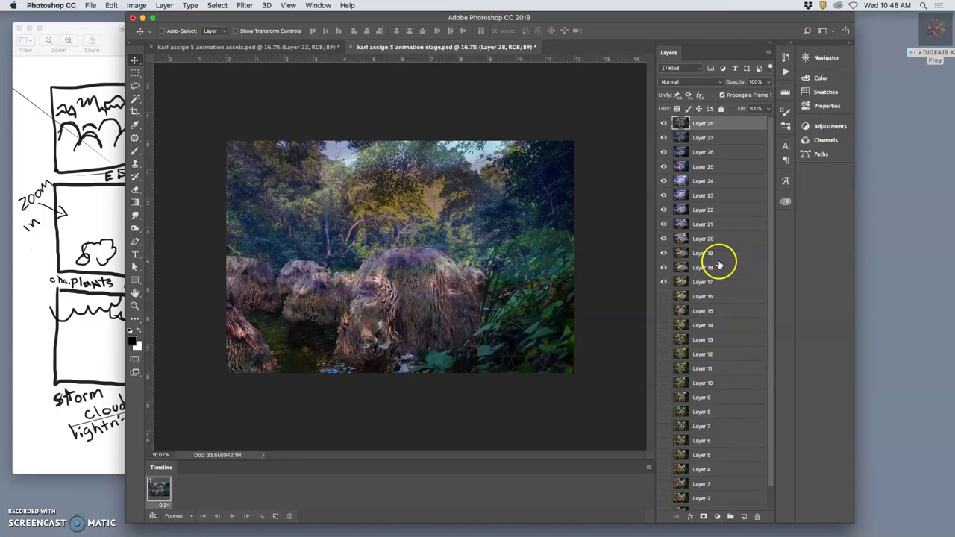
{"action": "key", "text": "ctrl+s"}
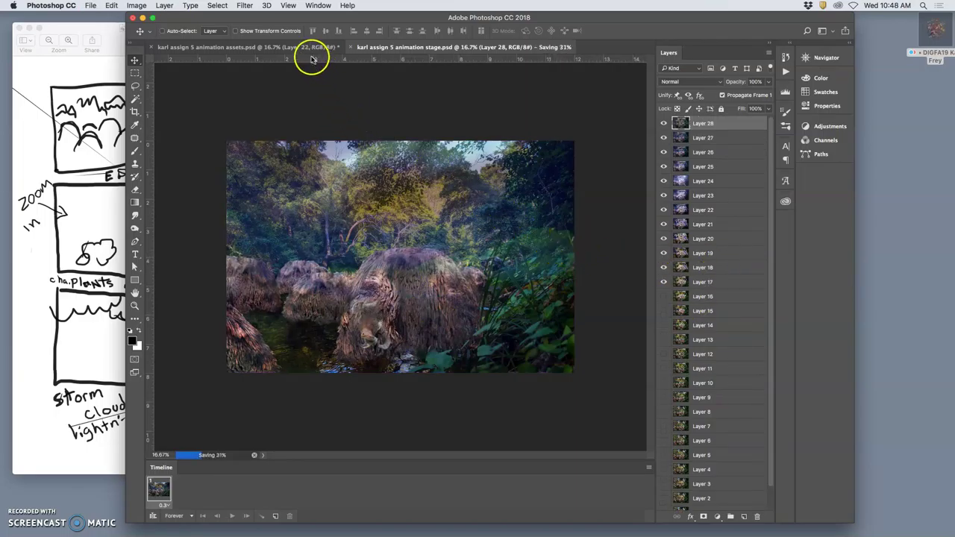
{"action": "left_click", "coordinate": [309, 48]}
{"action": "key", "text": "super+s"}
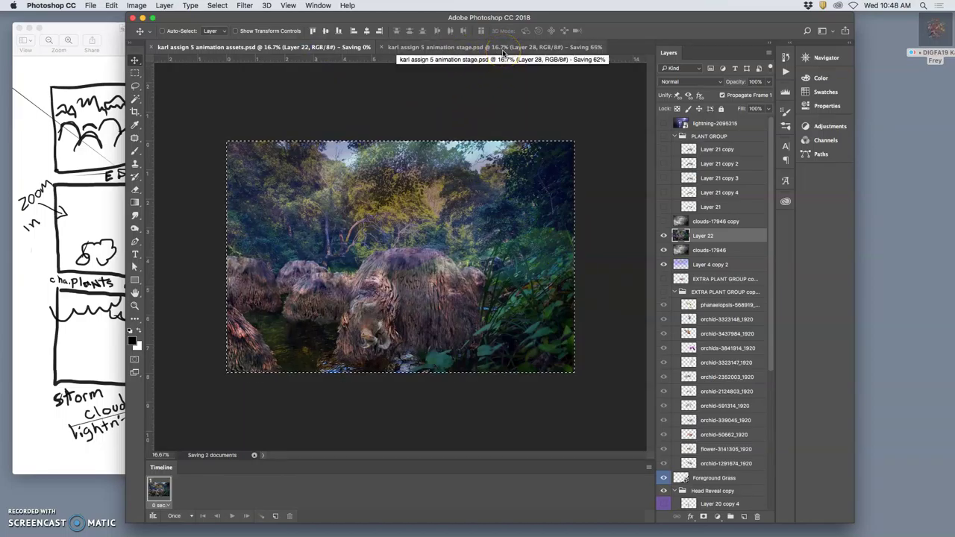
Check the storyboard's remaining scenes, and deselect and delete the merged Layer 22 in the assets document
{"action": "left_click", "coordinate": [100, 158]}
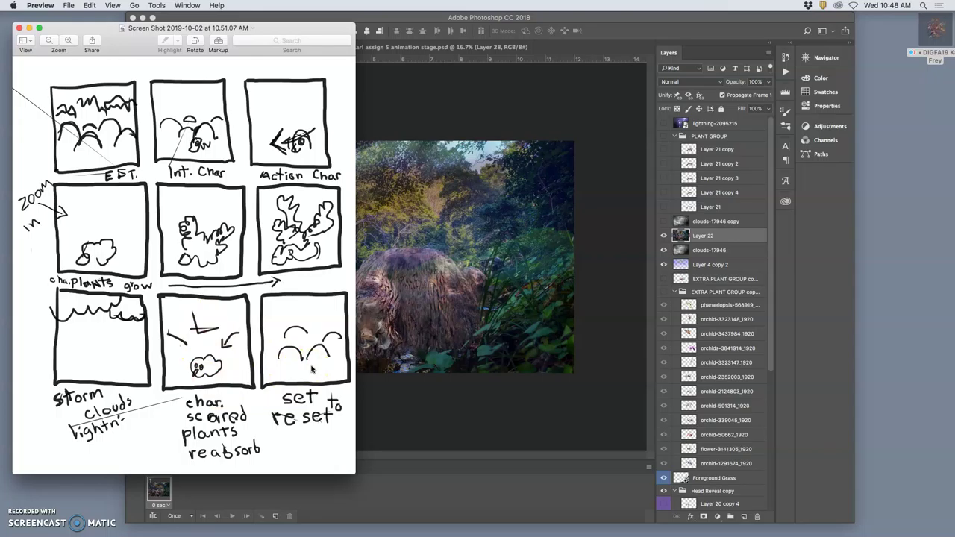
{"action": "left_click", "coordinate": [544, 132]}
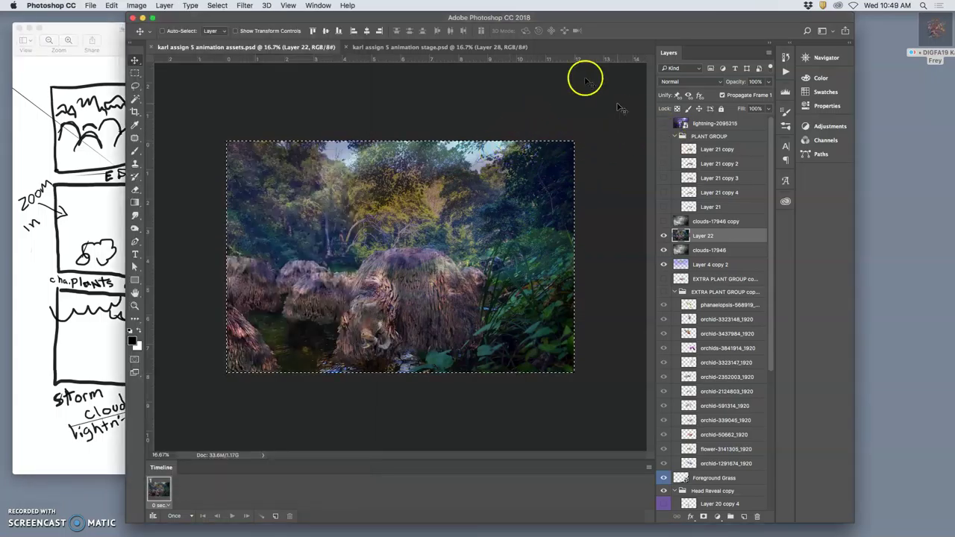
{"action": "left_click", "coordinate": [477, 48]}
{"action": "left_click", "coordinate": [298, 47]}
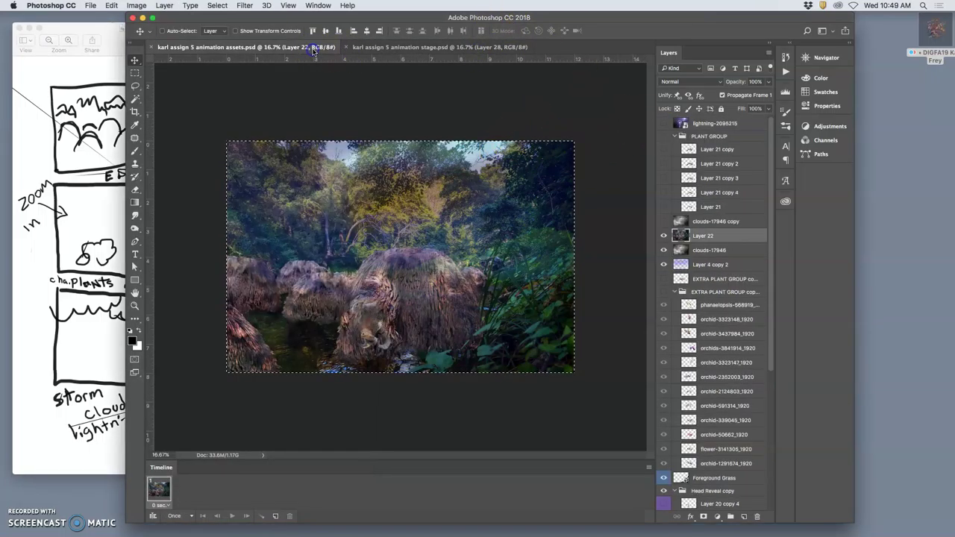
{"action": "key", "text": "super+d"}
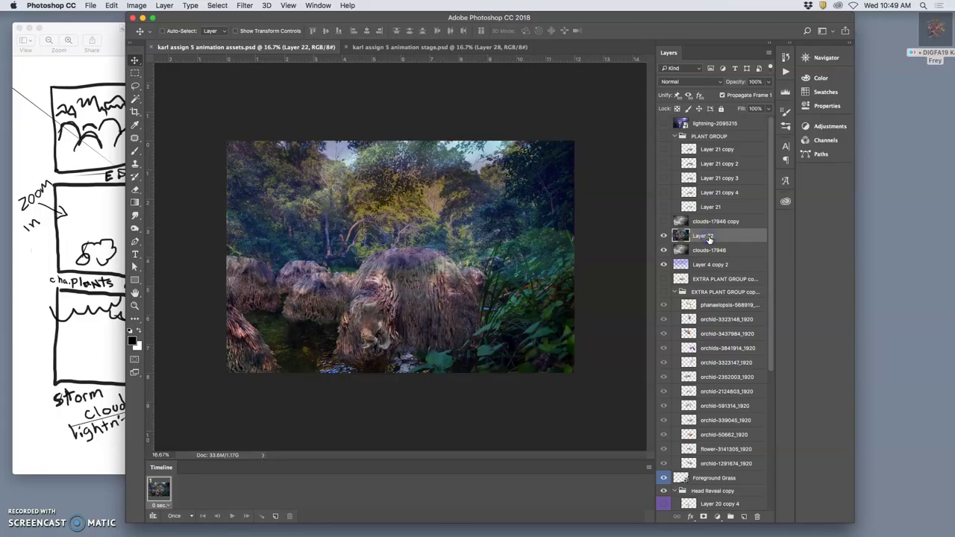
{"action": "key", "text": "BackSpace"}
Make timeline frames from the stage document's layers and delete the blank white first frame
{"action": "left_click", "coordinate": [466, 48]}
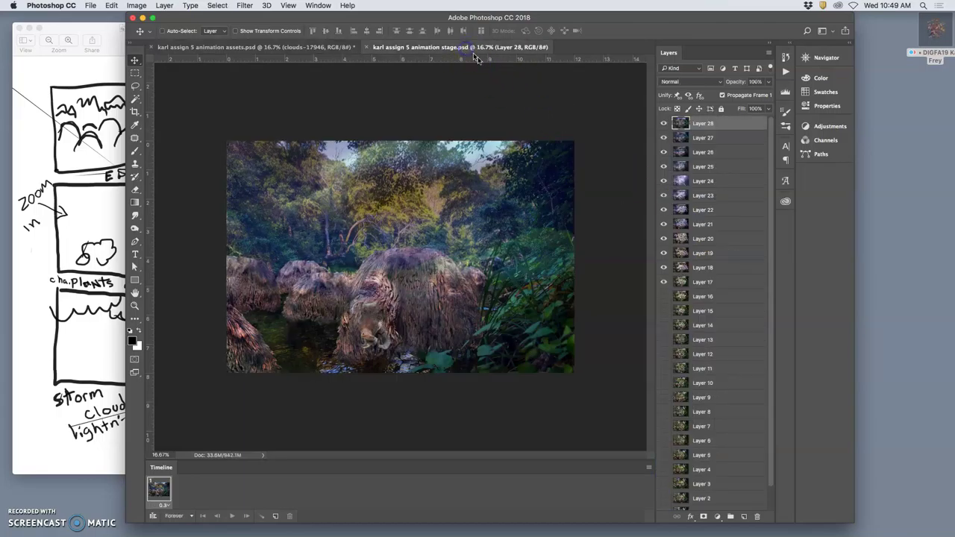
{"action": "left_click", "coordinate": [648, 469]}
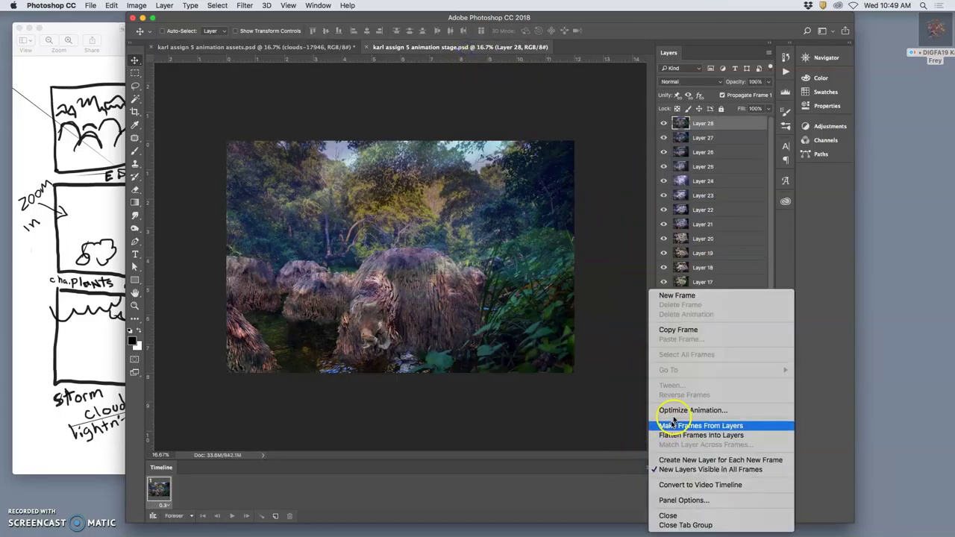
{"action": "left_click", "coordinate": [671, 426]}
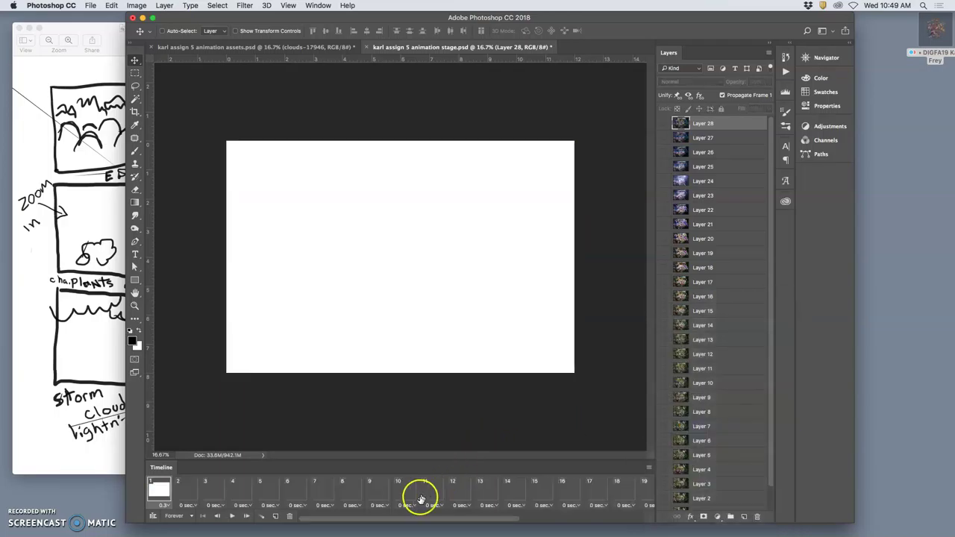
{"action": "left_click_drag", "start_coordinate": [157, 497], "coordinate": [290, 516]}
{"action": "scroll", "coordinate": [315, 498], "scroll_direction": "right", "scroll_amount": 5}
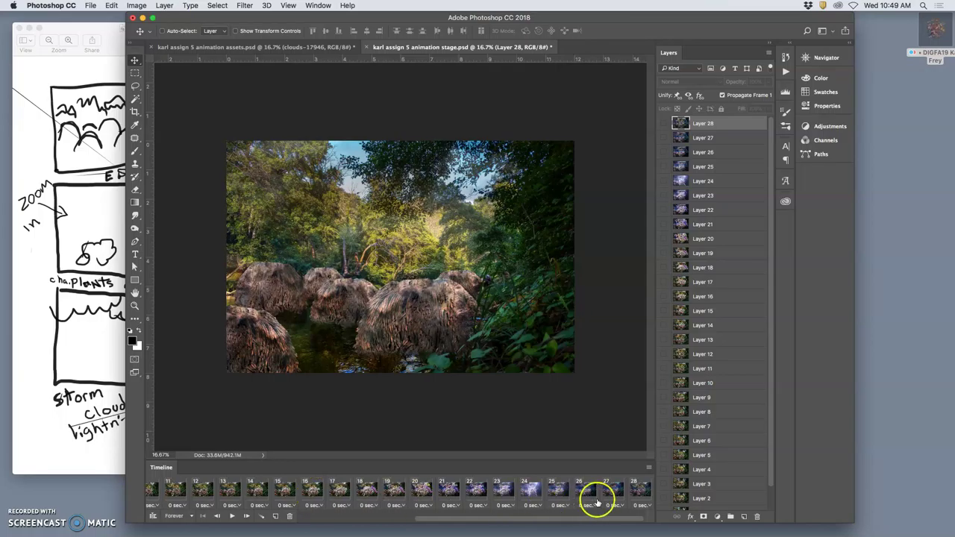
Select all timeline frames through frame 28, set their frame delay to 0.3 seconds, and play the animation
{"action": "left_click", "coordinate": [638, 494]}
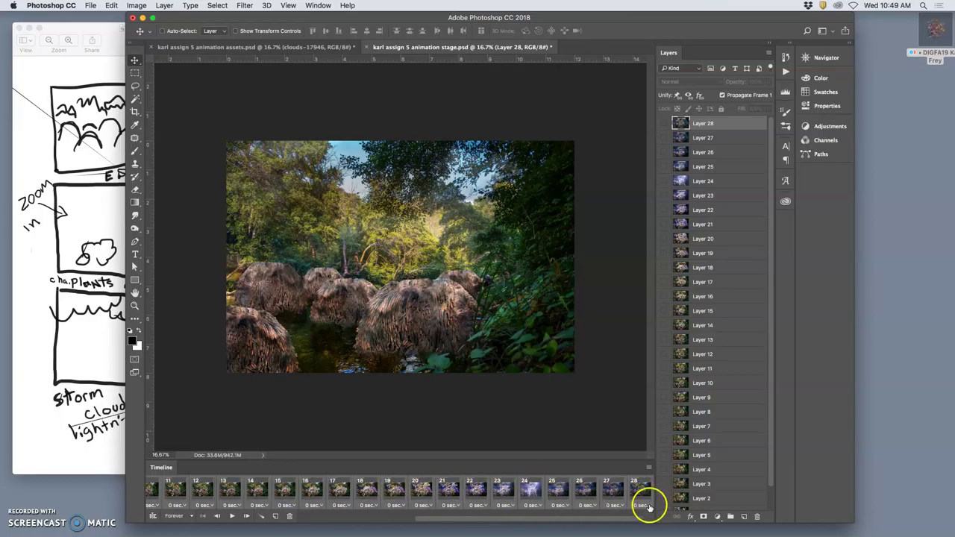
{"action": "left_click", "coordinate": [643, 505]}
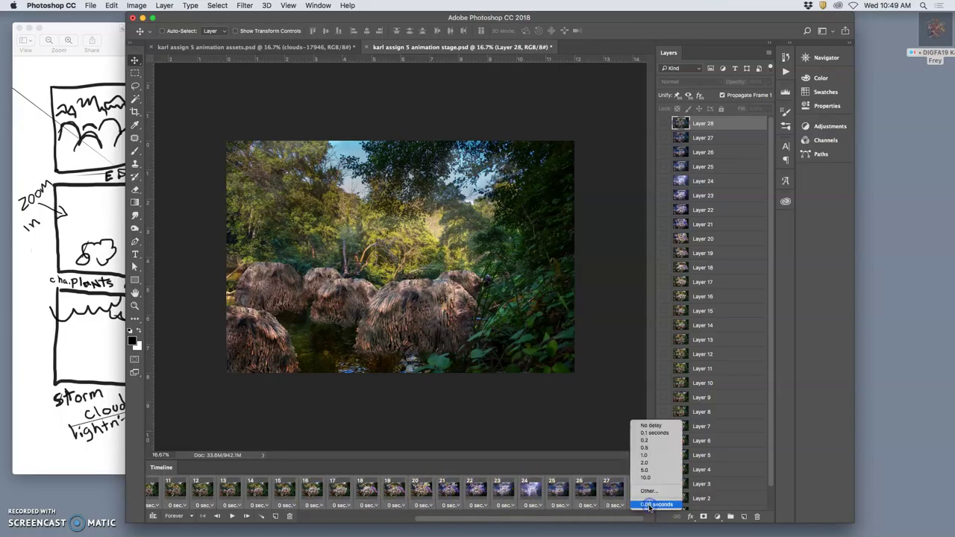
{"action": "left_click", "coordinate": [565, 496]}
{"action": "scroll", "coordinate": [620, 490], "scroll_direction": "left", "scroll_amount": 3}
{"action": "scroll", "coordinate": [620, 490], "scroll_direction": "right", "scroll_amount": 3}
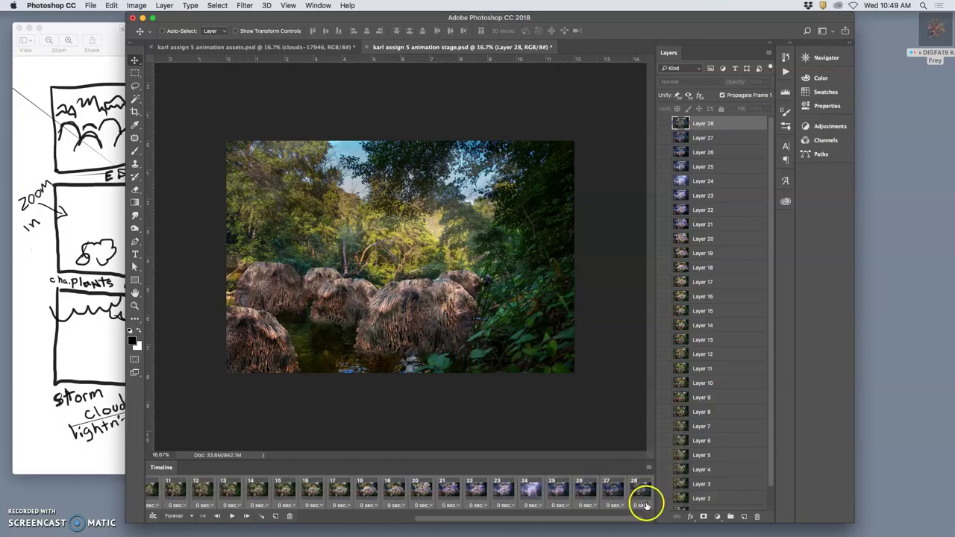
{"action": "left_click", "coordinate": [643, 506]}
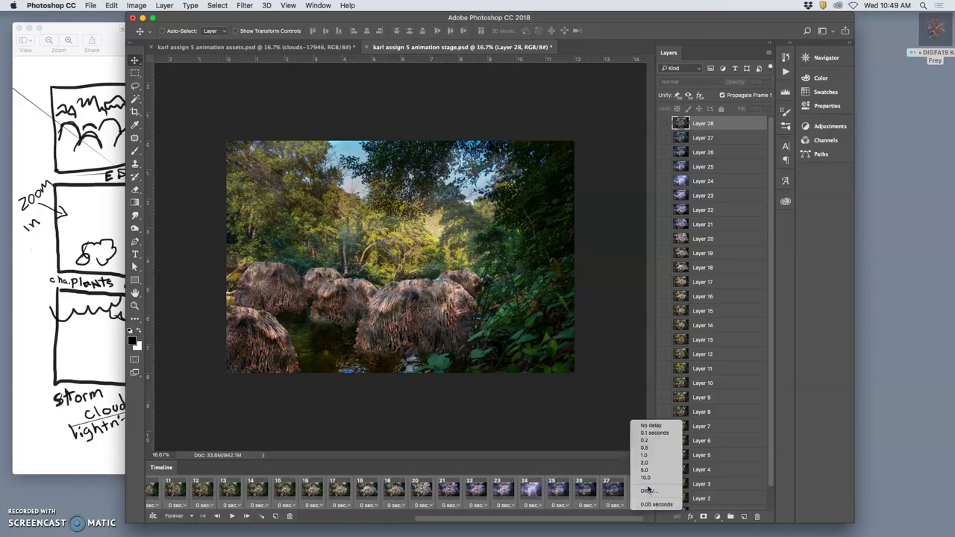
{"action": "left_click", "coordinate": [647, 490]}
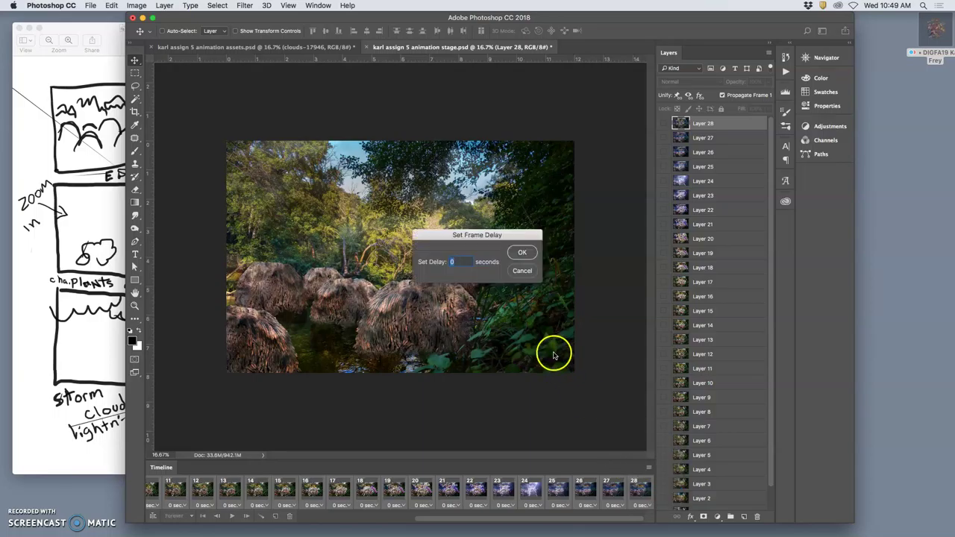
{"action": "type", "text": ".3"}
{"action": "left_click", "coordinate": [521, 252]}
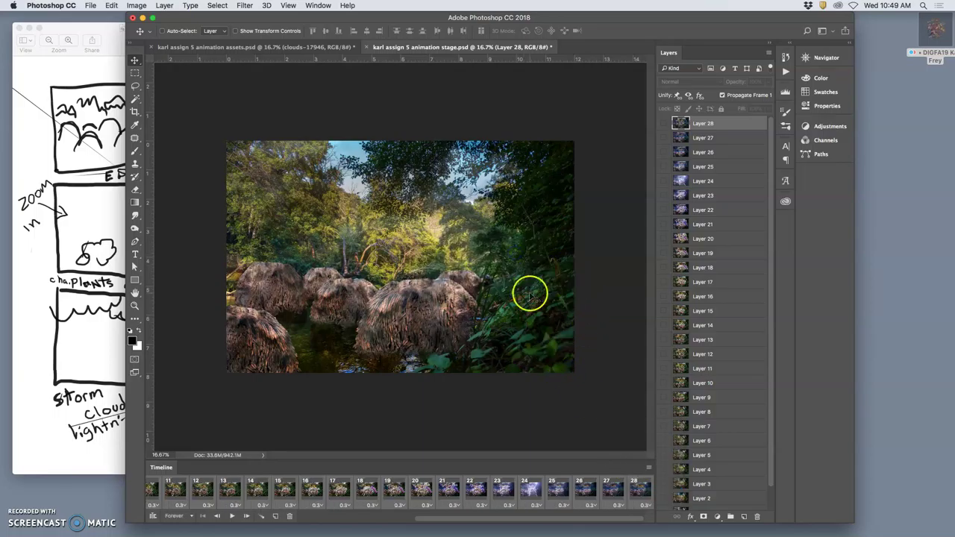
{"action": "left_click", "coordinate": [231, 516]}
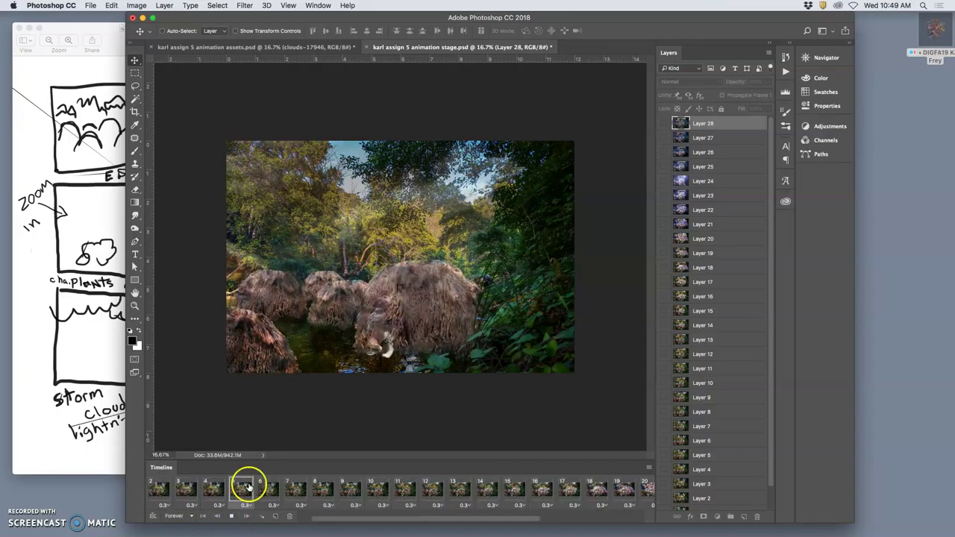